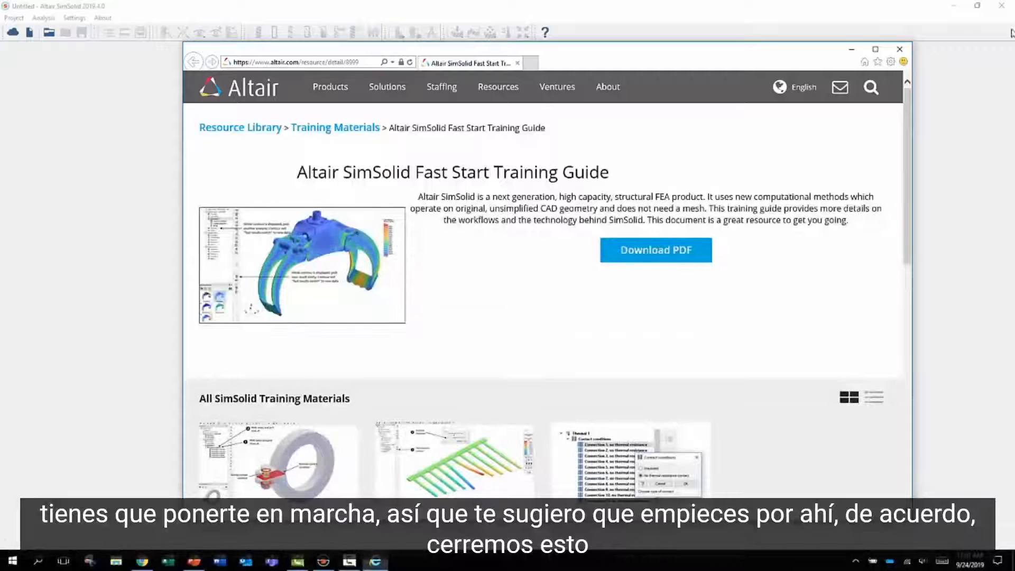
Close the Fast Start Training Guide web page and the Hints and Tips window
left_click(900, 51)
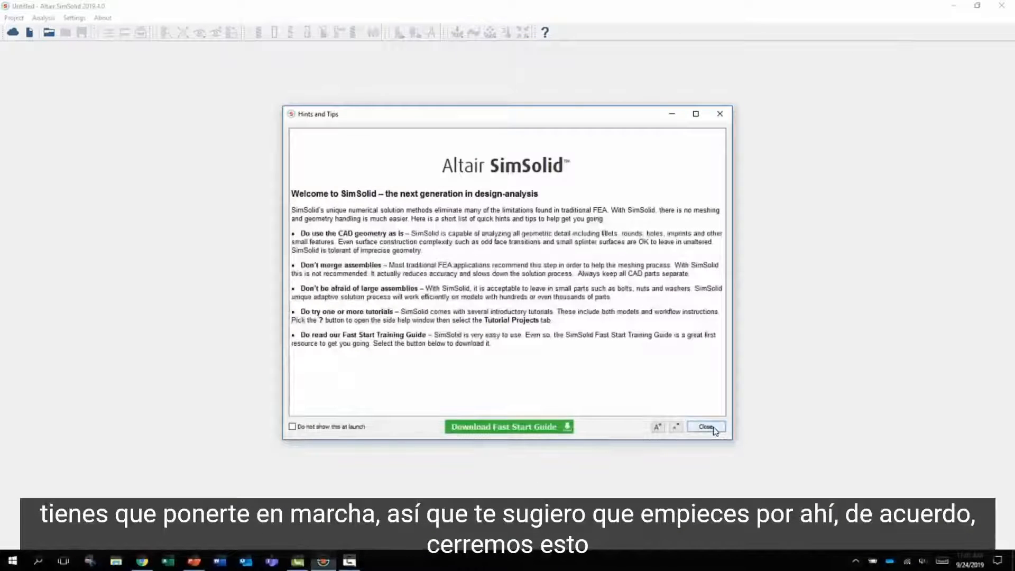
left_click(706, 425)
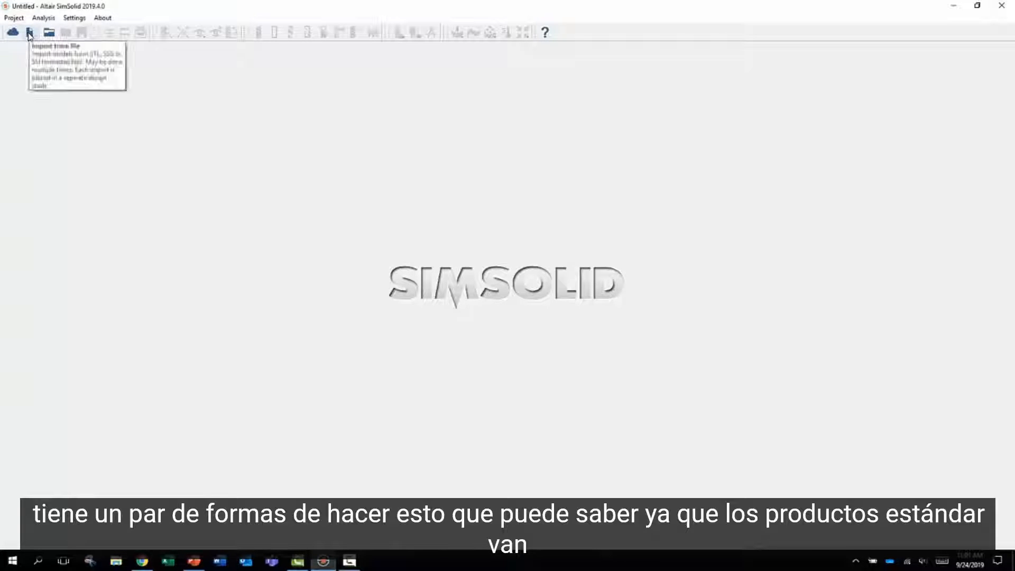
Examine the CAD file formats supported for importing geometry from a file, leaving without opening a model
left_click(29, 33)
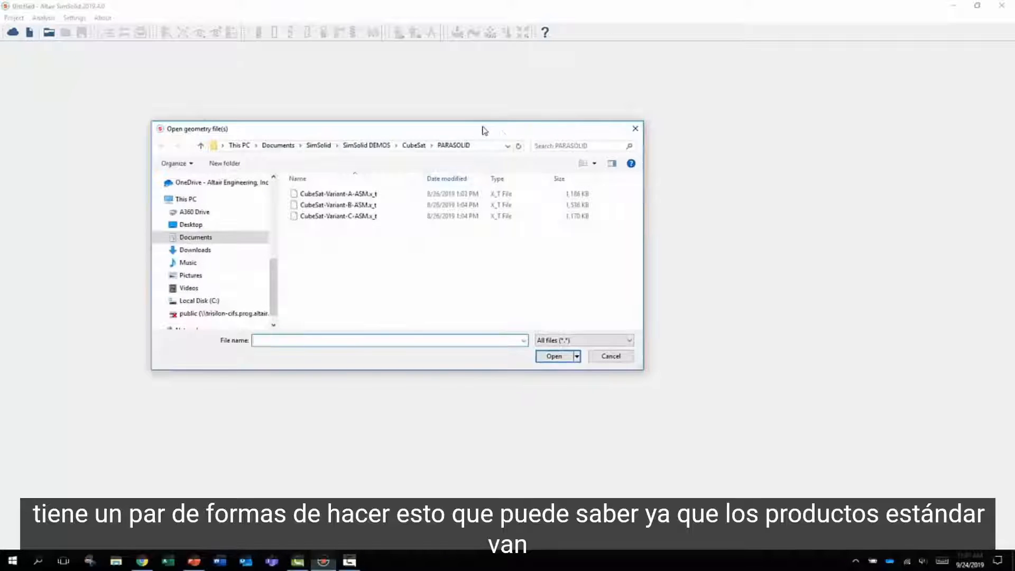
left_click_drag(482, 130, 585, 144)
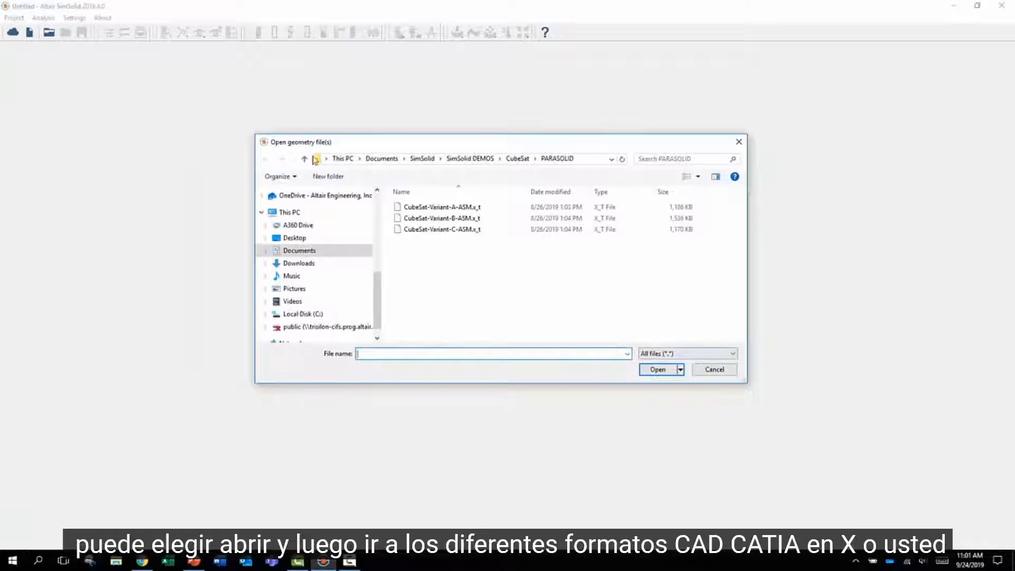
left_click(688, 354)
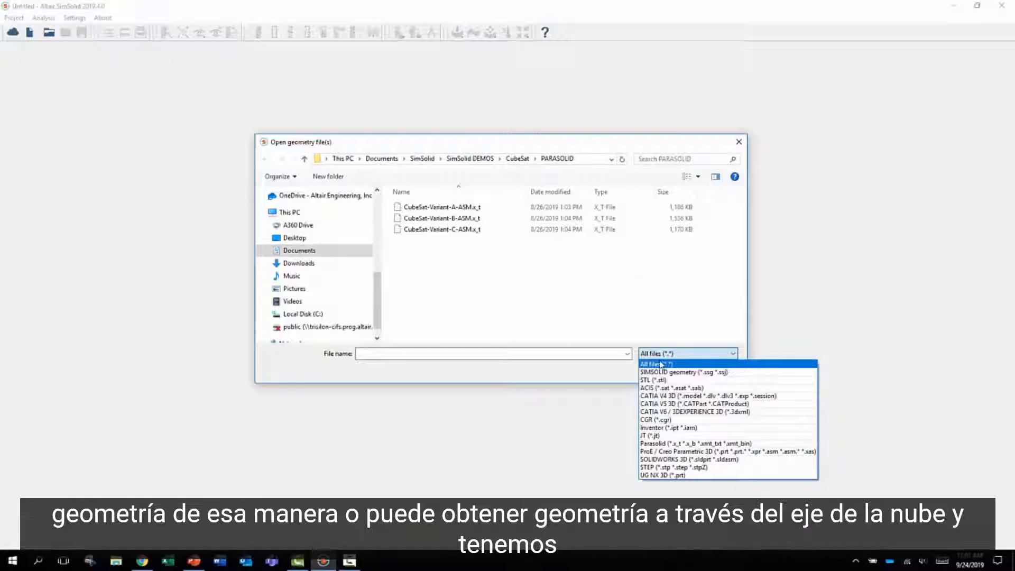
left_click(630, 330)
left_click(718, 374)
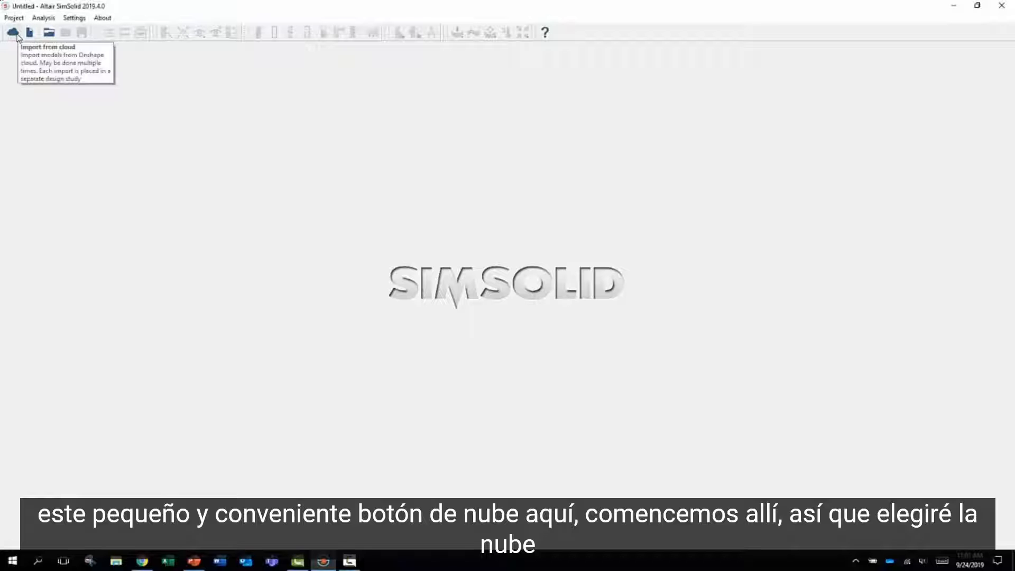
Import the Variant A - ASM assembly of the Altair CubeSat document from the Onshape cloud
left_click(12, 33)
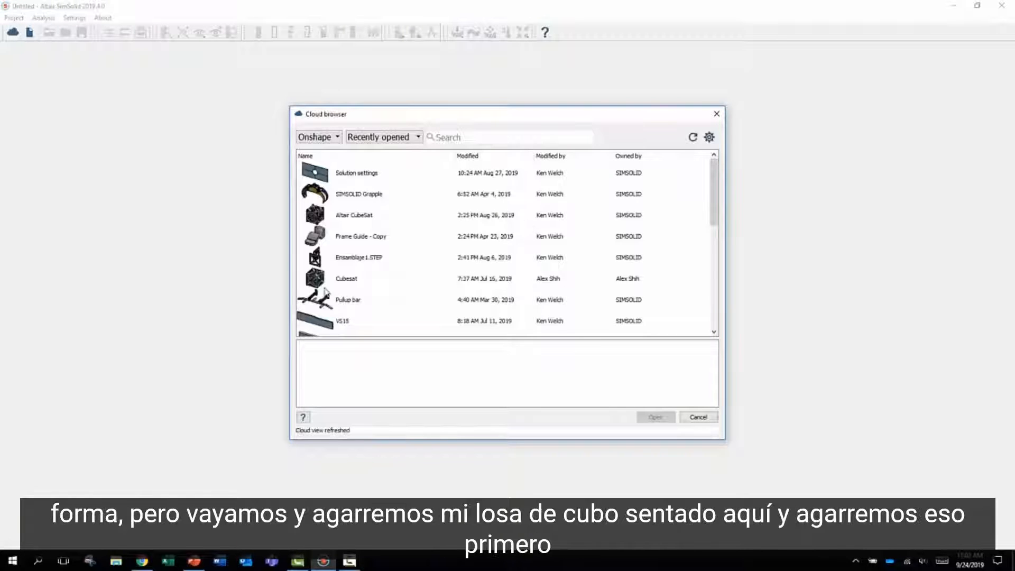
left_click(344, 216)
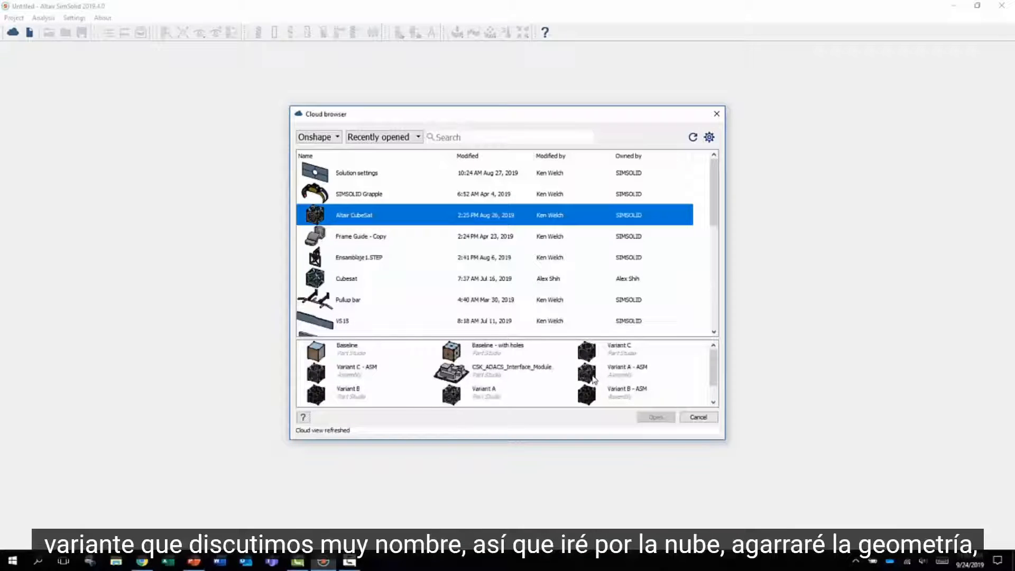
double_click(587, 373)
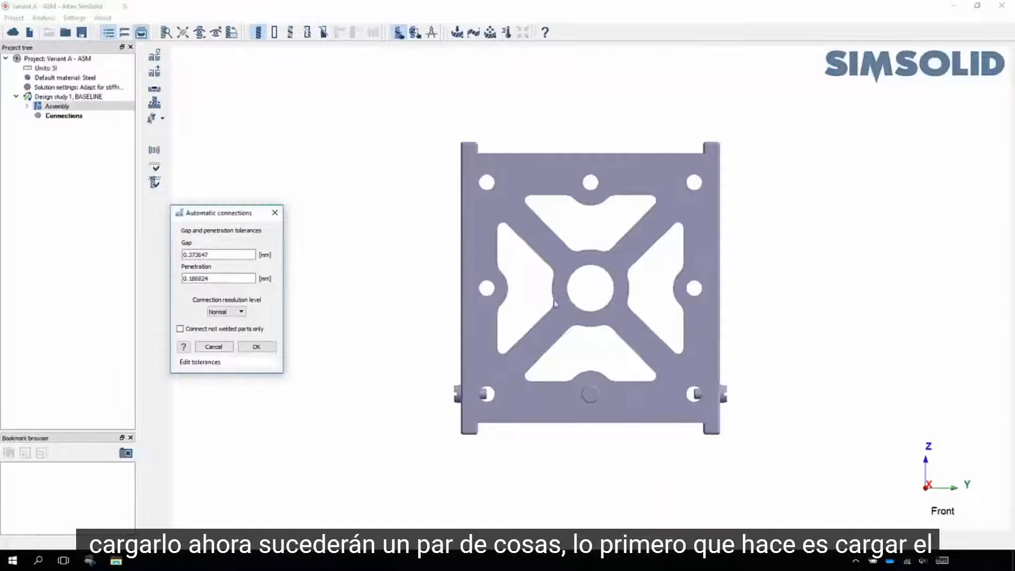
Create the automatic connections with gap and penetration tolerances of 1 mm and the Increased connection resolution level
left_click_drag(555, 301, 717, 249)
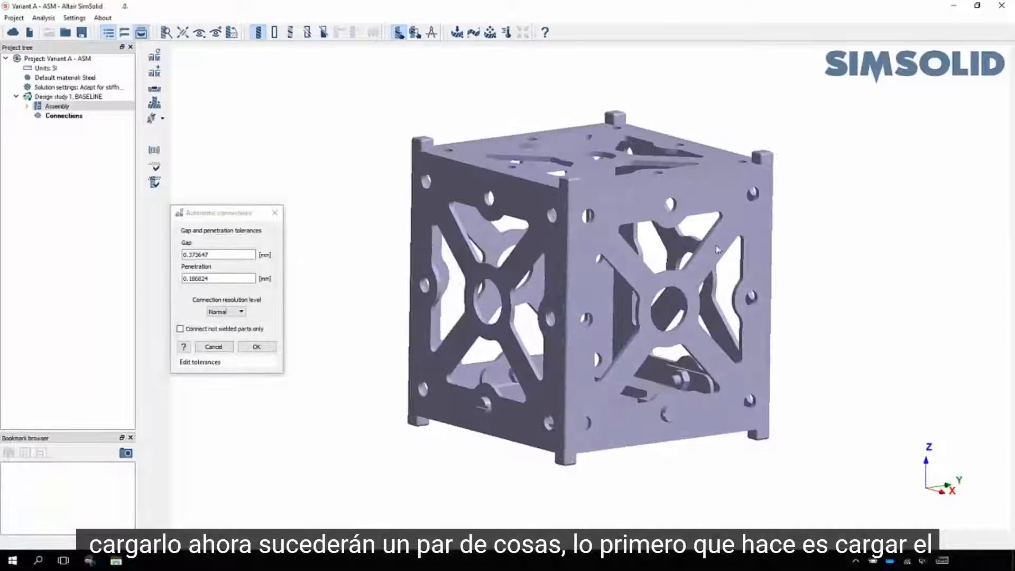
left_click_drag(559, 344, 567, 349)
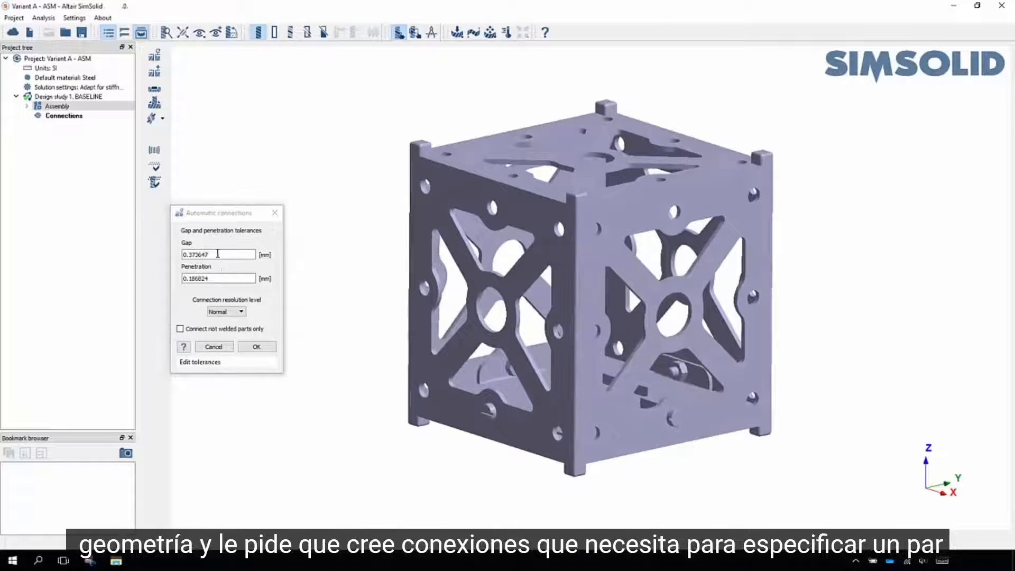
double_click(221, 255)
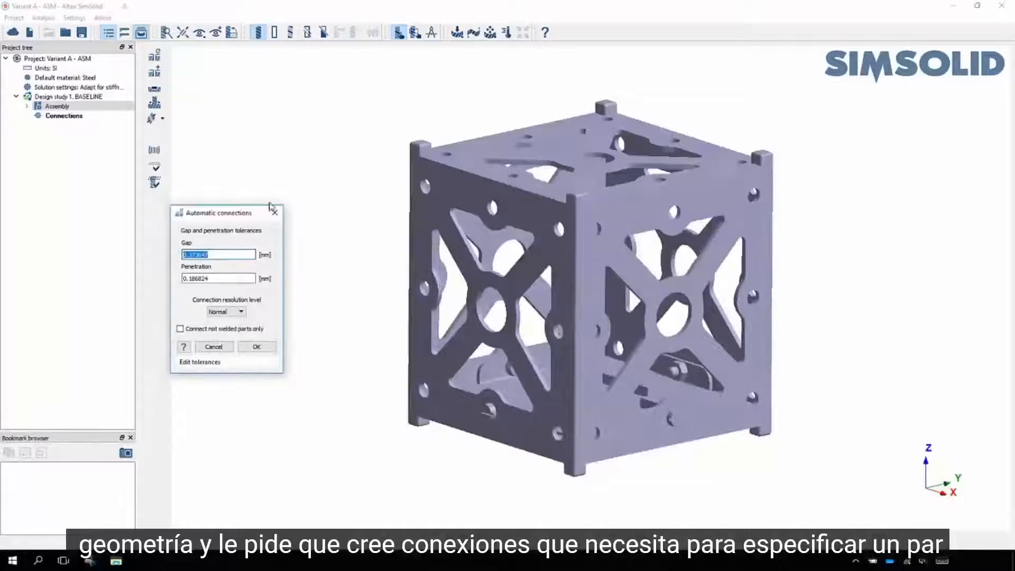
left_click_drag(246, 217, 281, 206)
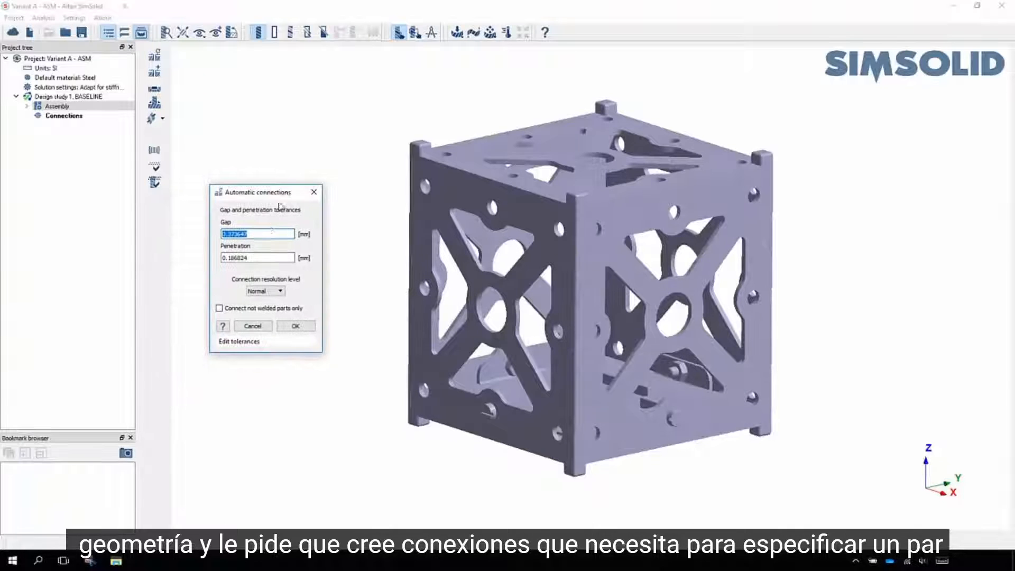
type("1")
left_click(259, 257)
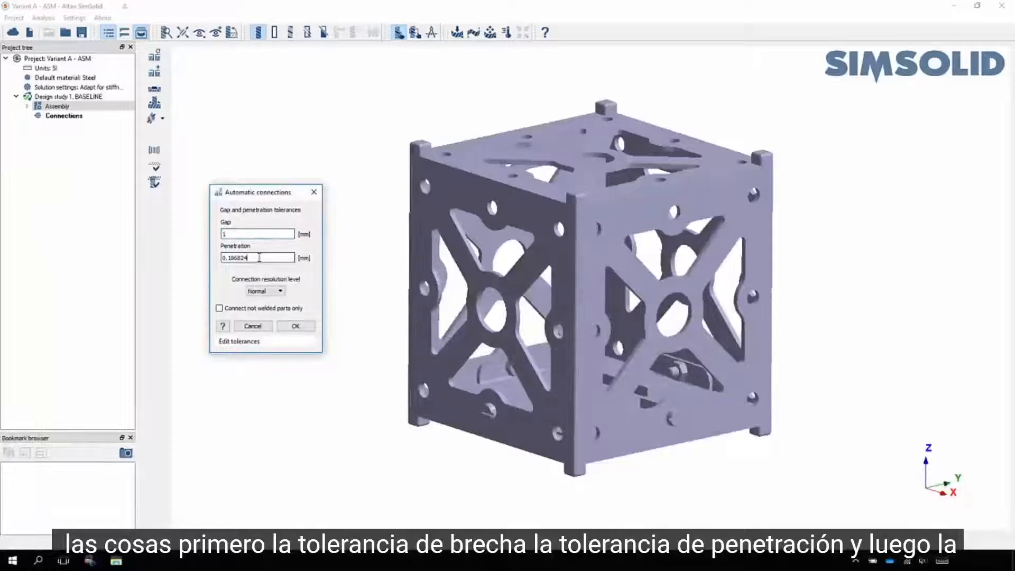
type("1")
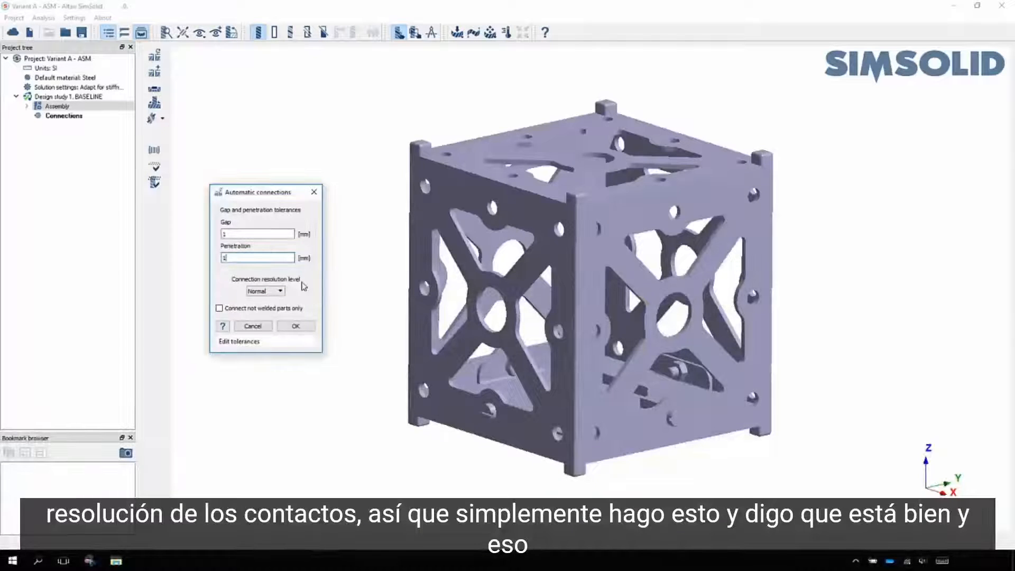
left_click(281, 291)
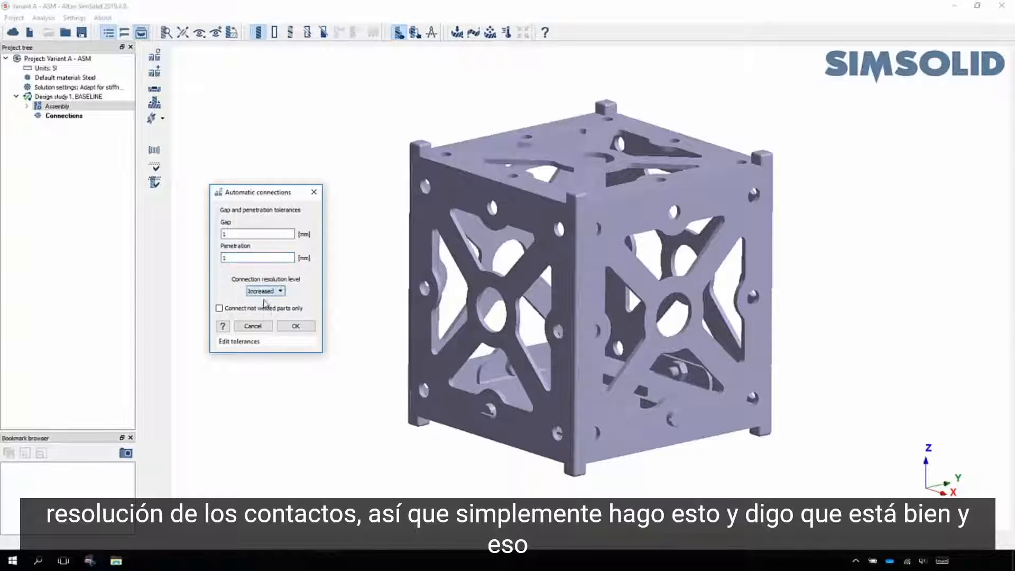
left_click(262, 304)
left_click(295, 326)
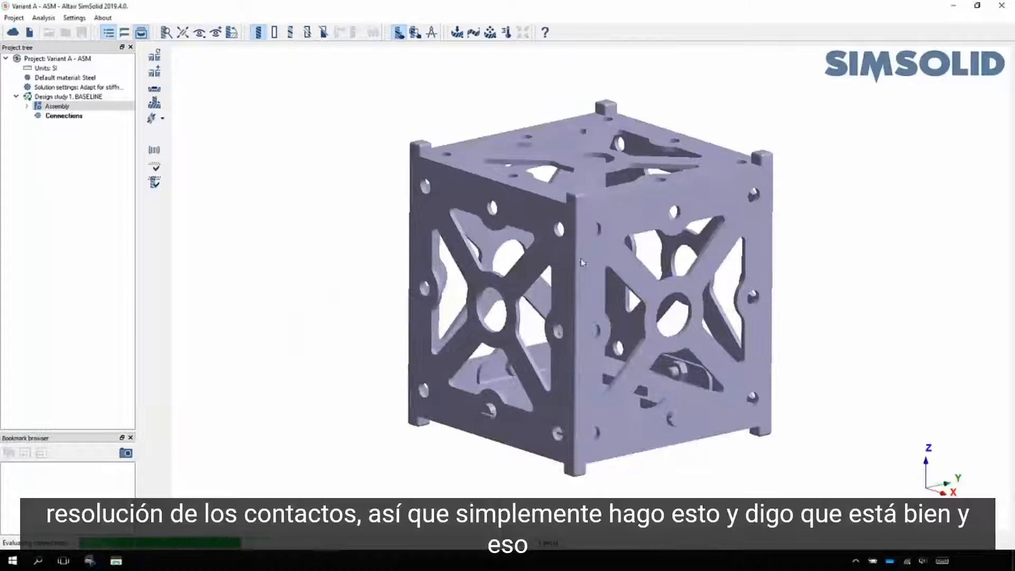
Expand the assembly's part list and widen the project tree to review the part names and their materials
left_click_drag(536, 305, 518, 316)
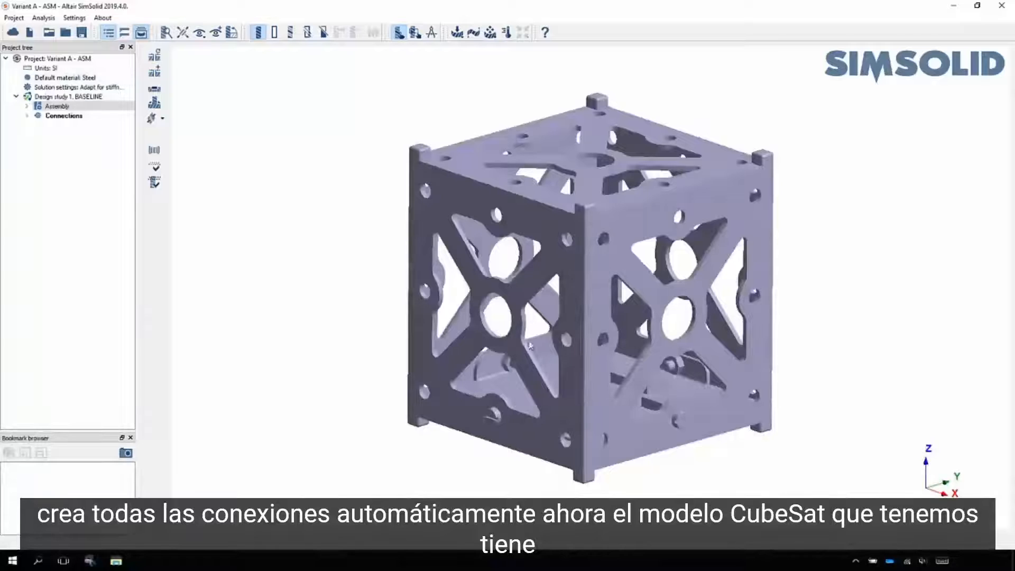
left_click(546, 339)
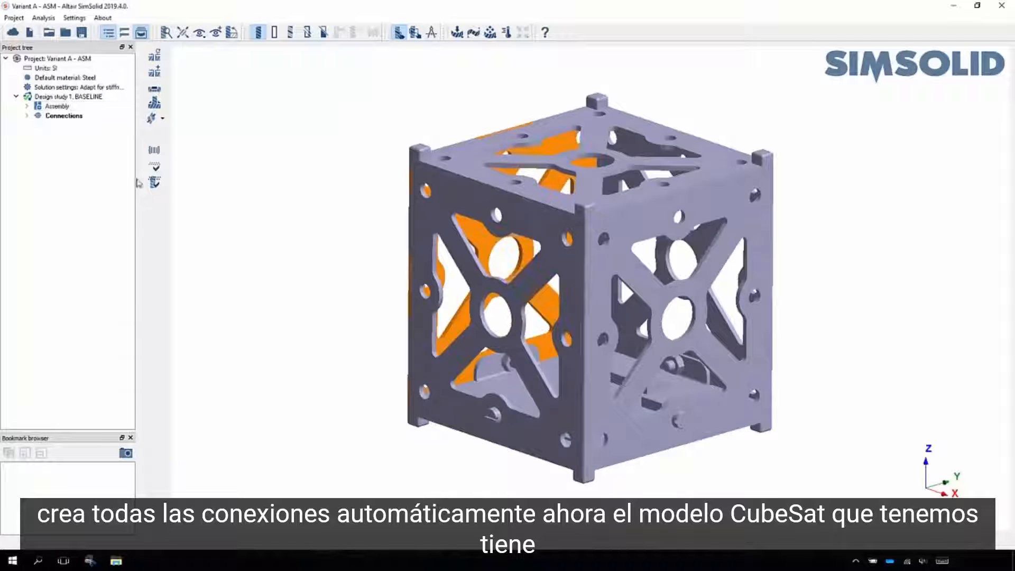
left_click(26, 106)
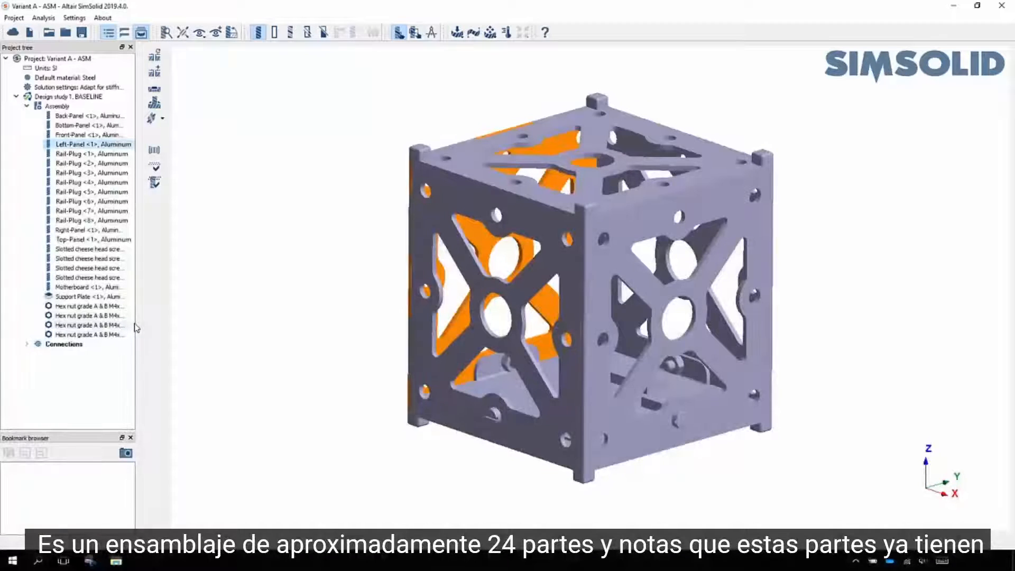
left_click_drag(135, 323, 191, 321)
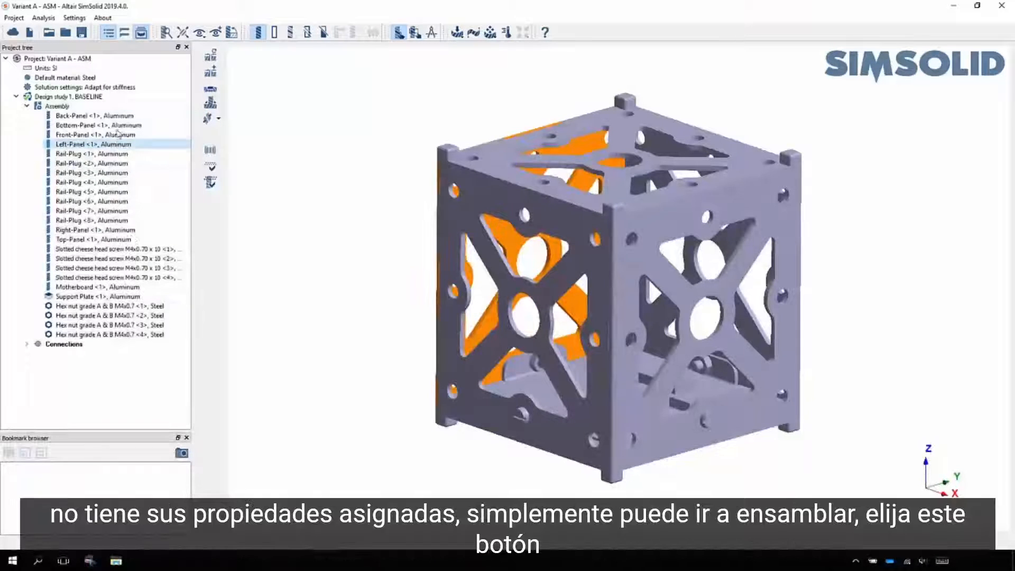
Examine the materials available for the assembly's parts, including the properties of generic Nickel, and leave without applying one
left_click(112, 106)
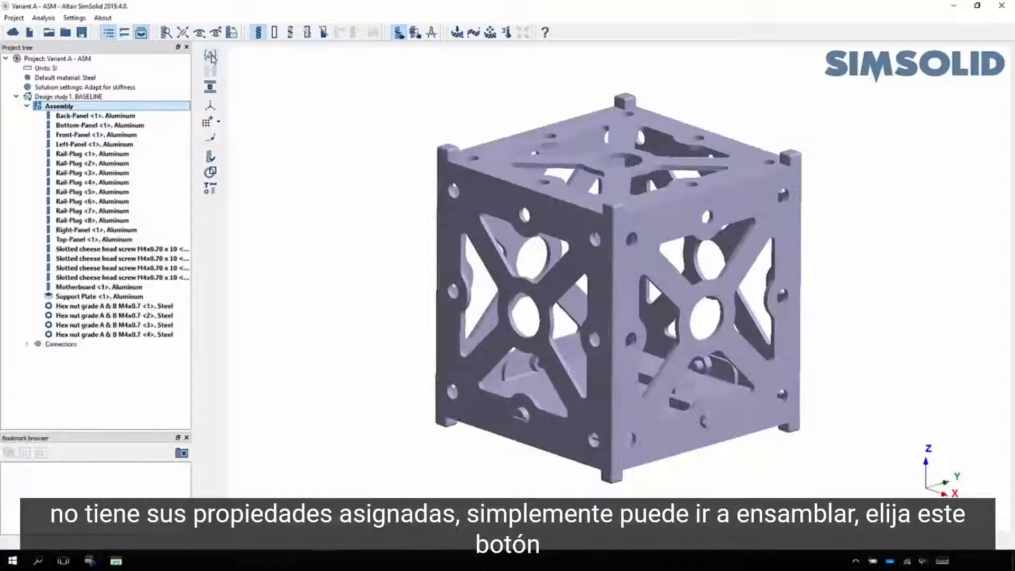
left_click(211, 56)
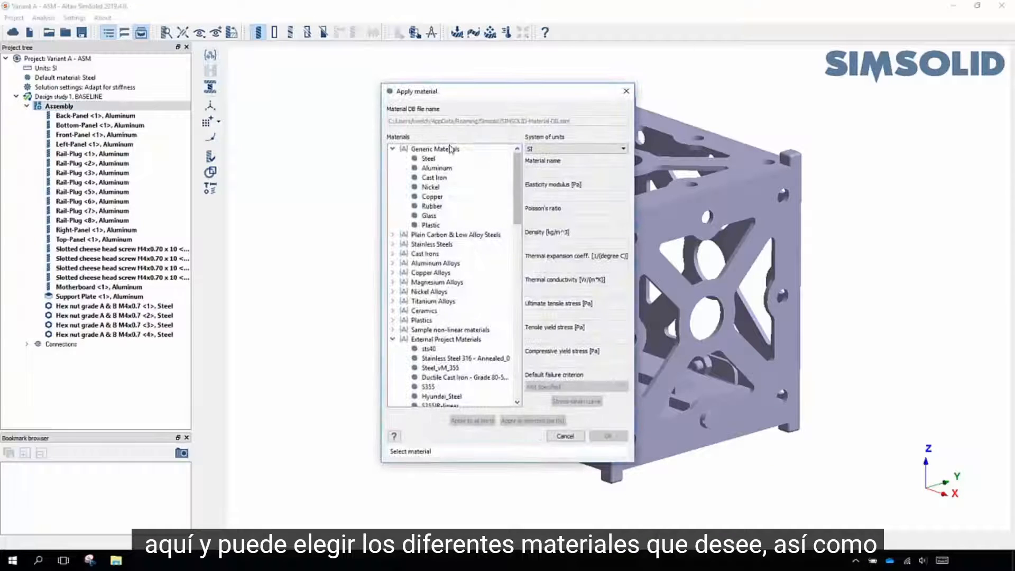
left_click(392, 338)
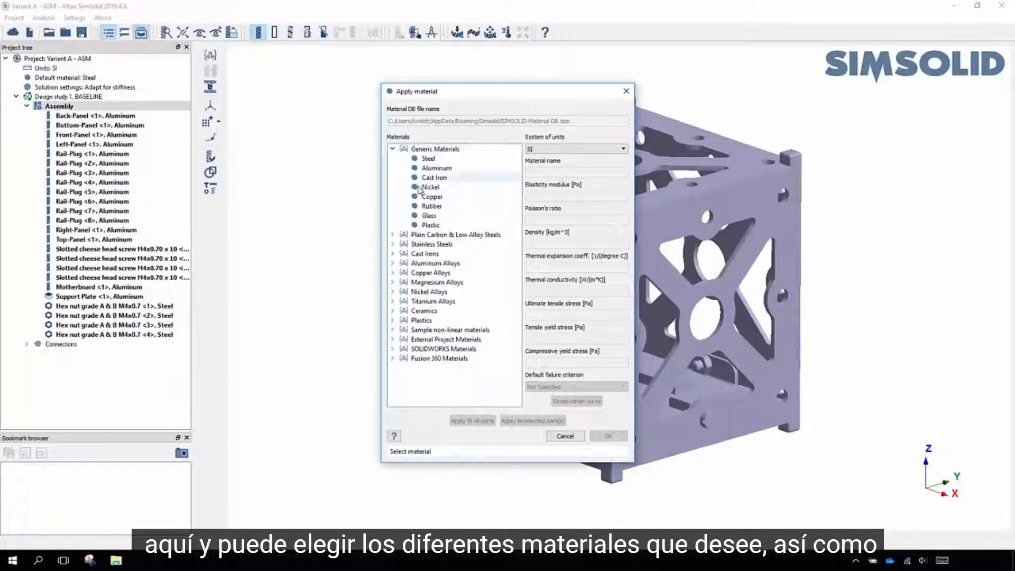
left_click(421, 189)
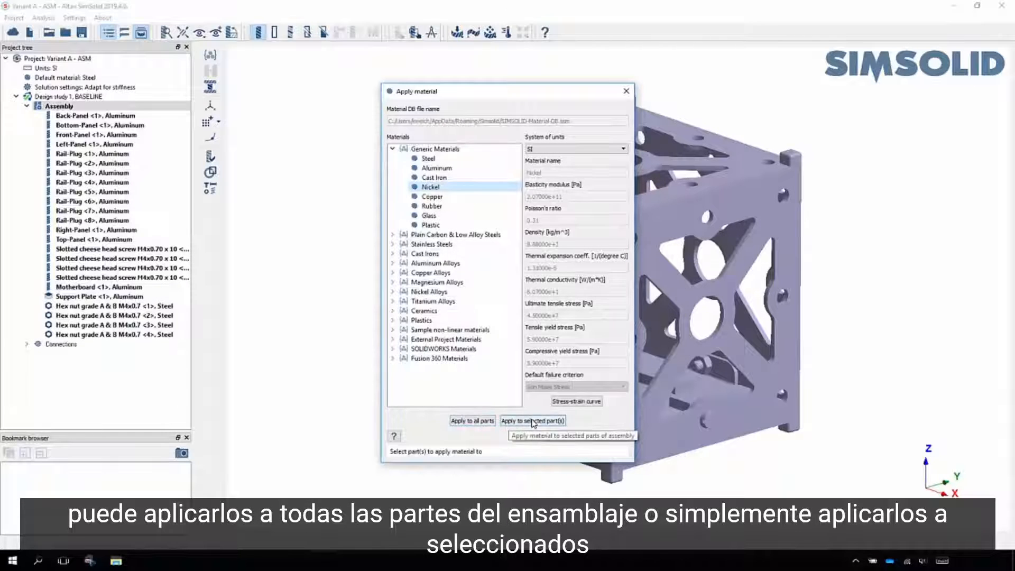
left_click(539, 422)
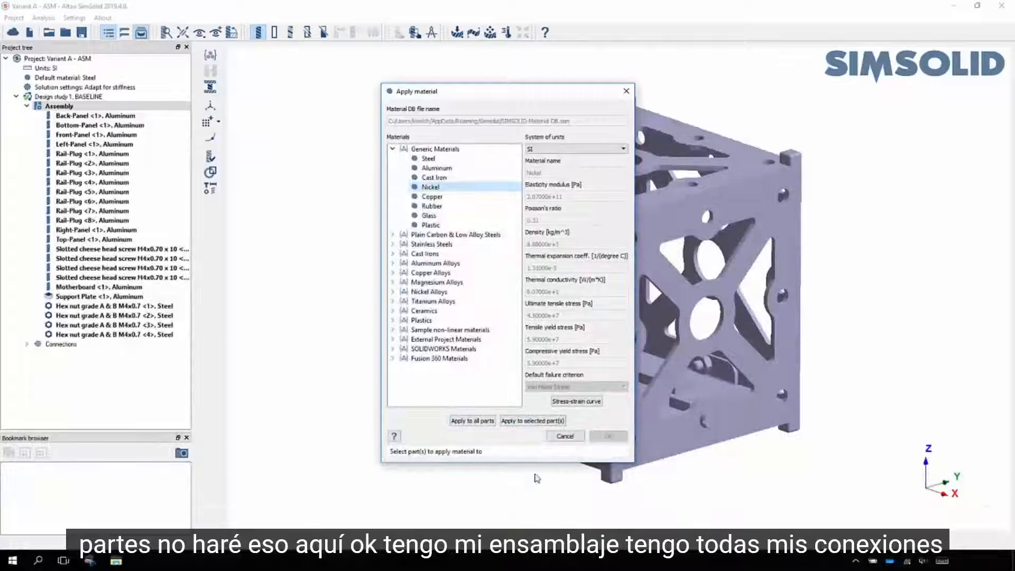
left_click(565, 436)
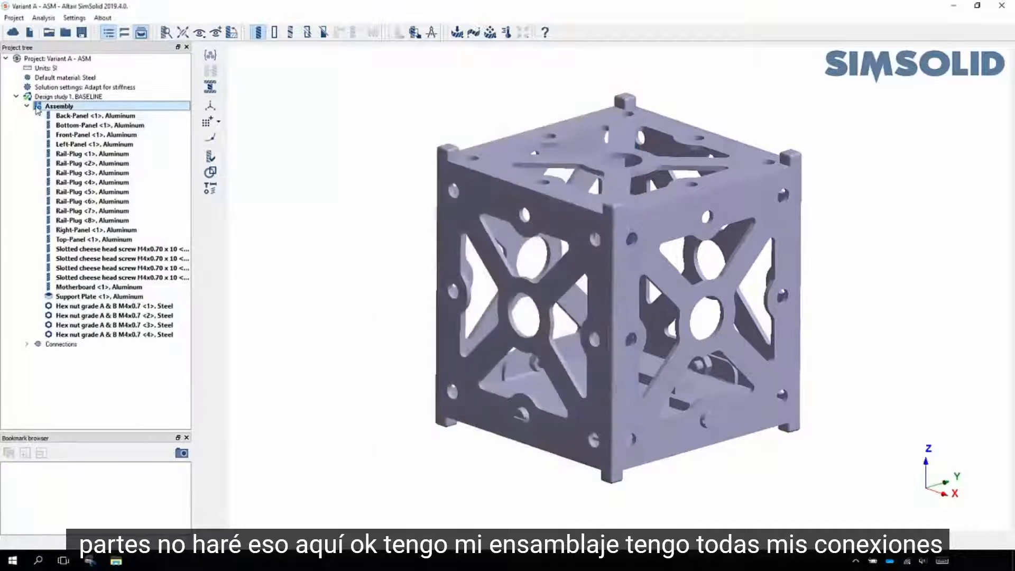
Collapse the assembly's part list and review the list of regular connections between the parts
left_click(27, 107)
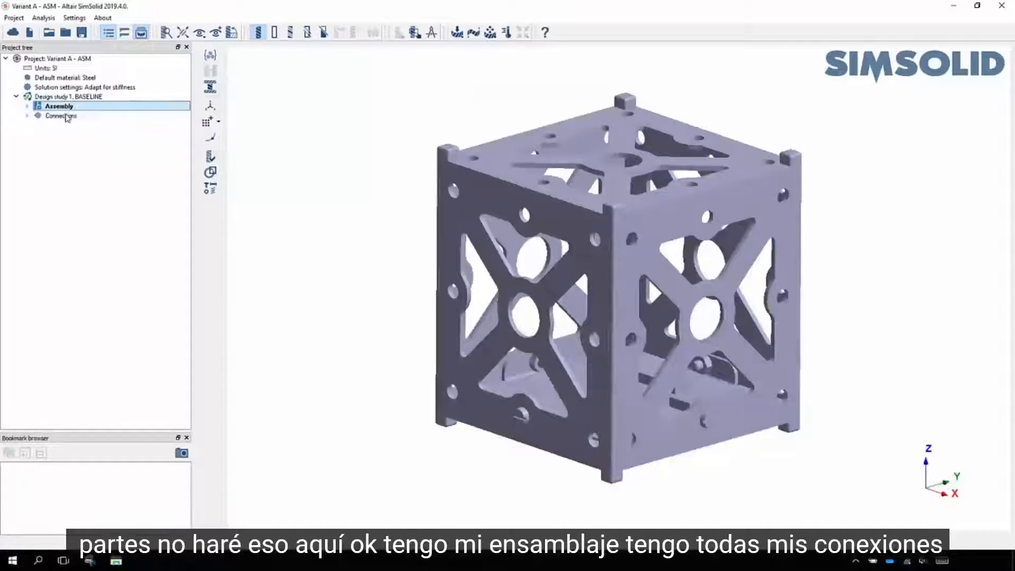
left_click(27, 116)
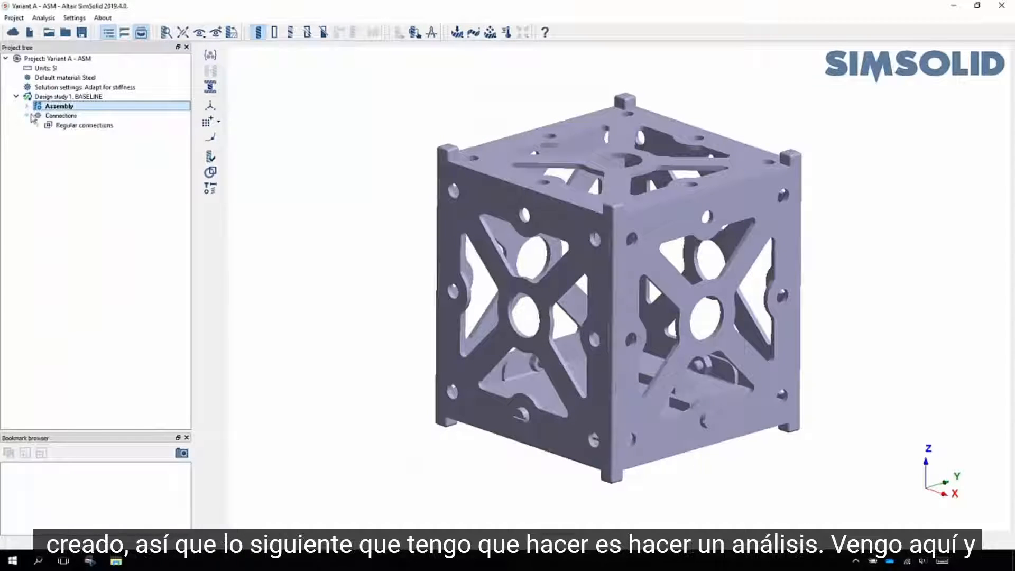
left_click(27, 115)
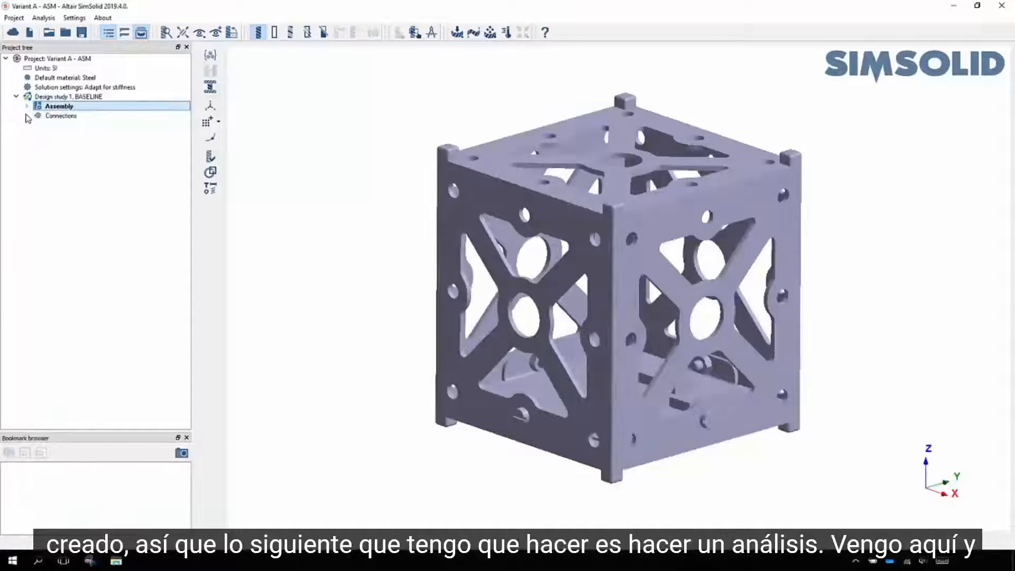
left_click(27, 115)
left_click(37, 125)
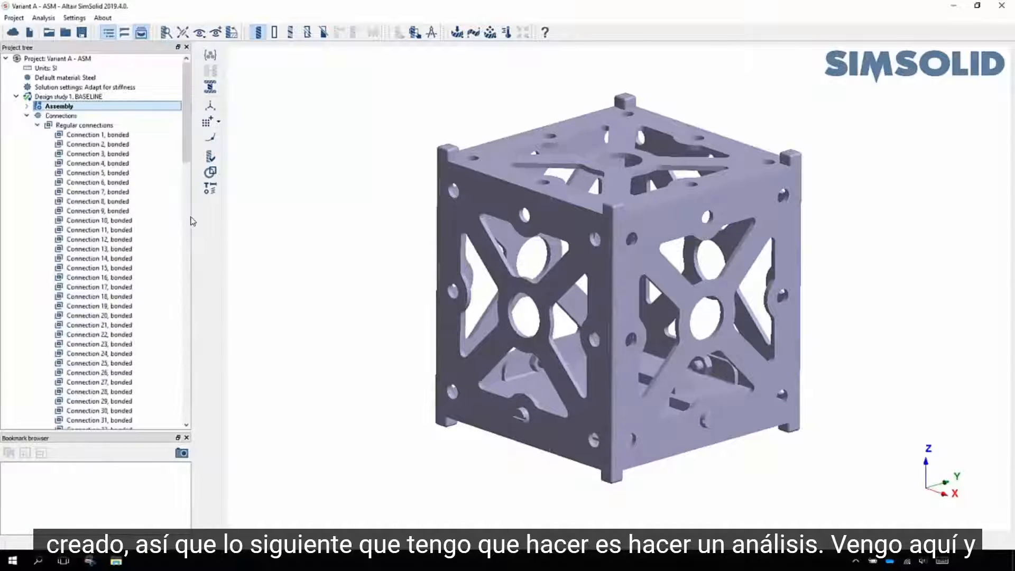
left_click(37, 125)
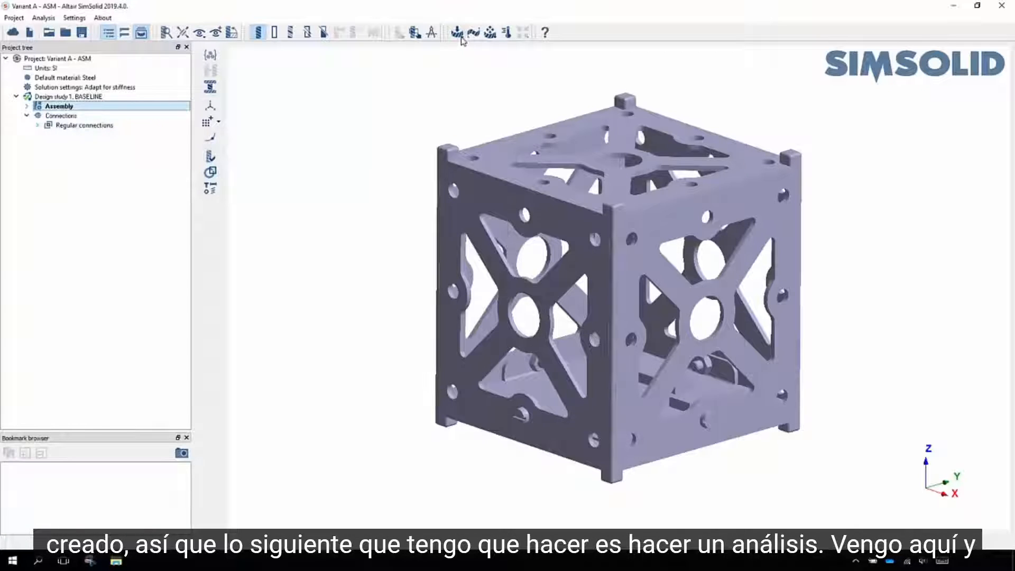
left_click(458, 33)
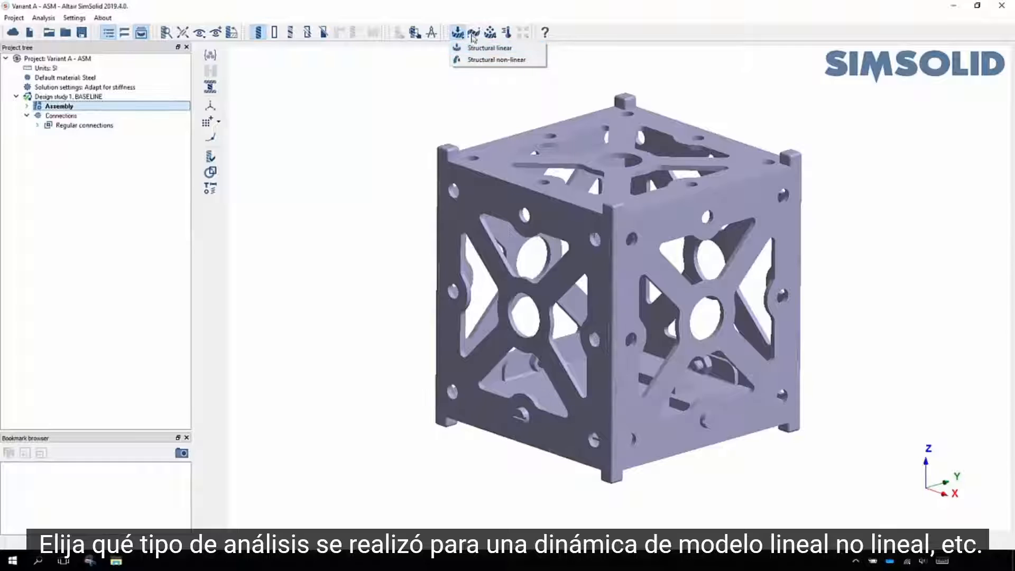
left_click(415, 125)
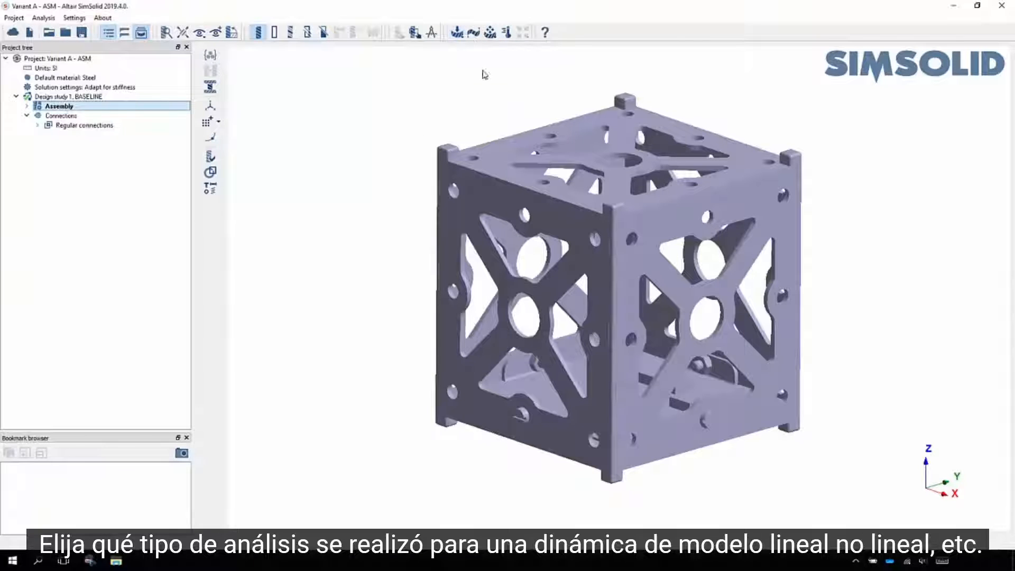
left_click(496, 35)
left_click(447, 76)
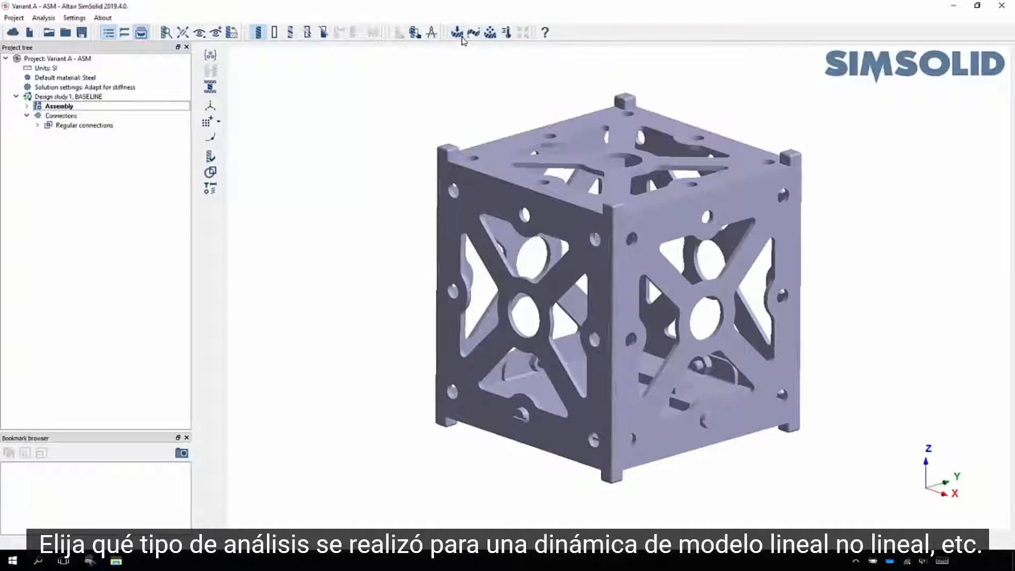
Create a linear structural analysis and apply an immovable constraint to the four rail-plug end faces on the assembly's underside
left_click(459, 35)
left_click(483, 47)
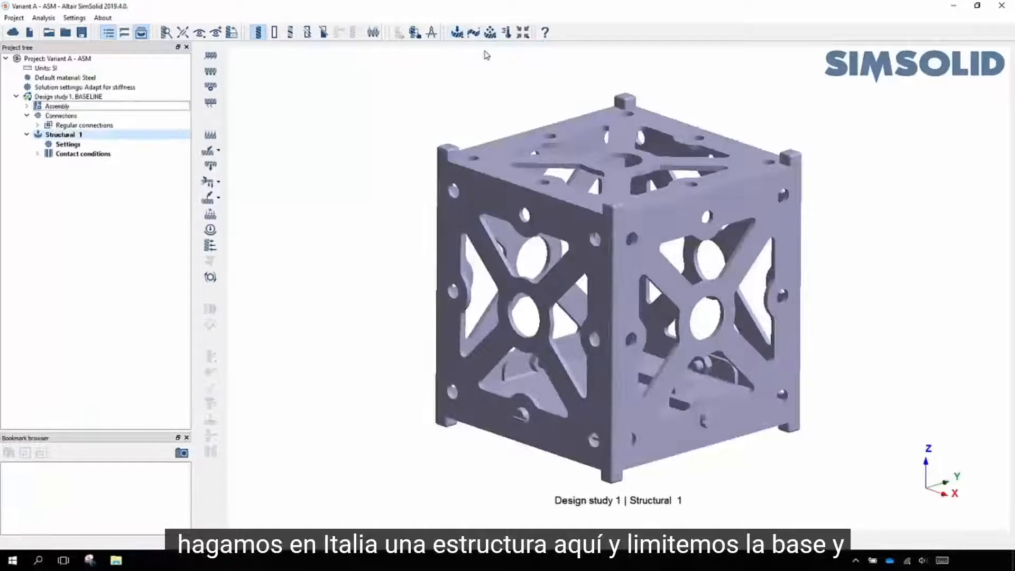
left_click(210, 55)
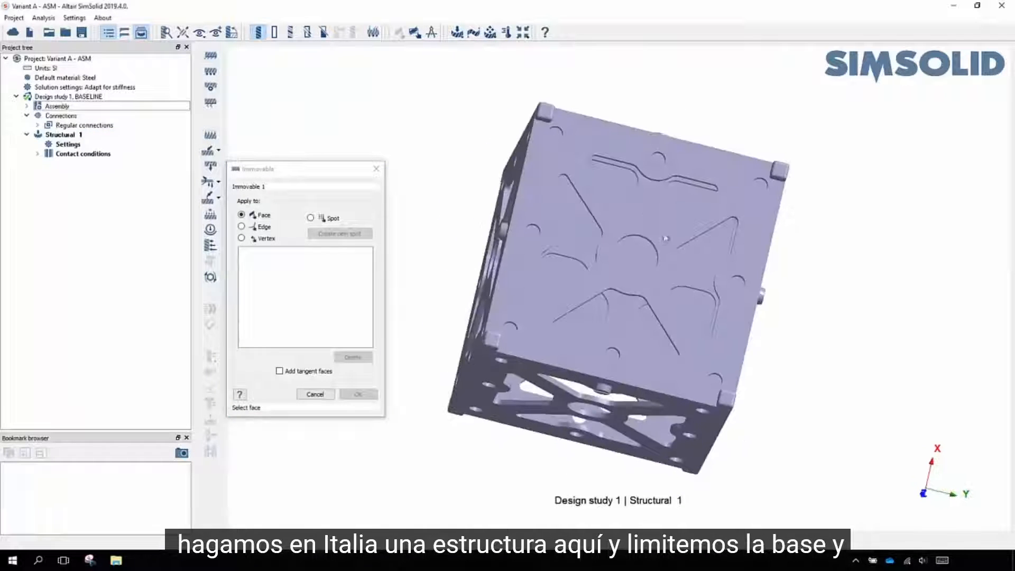
left_click(546, 112)
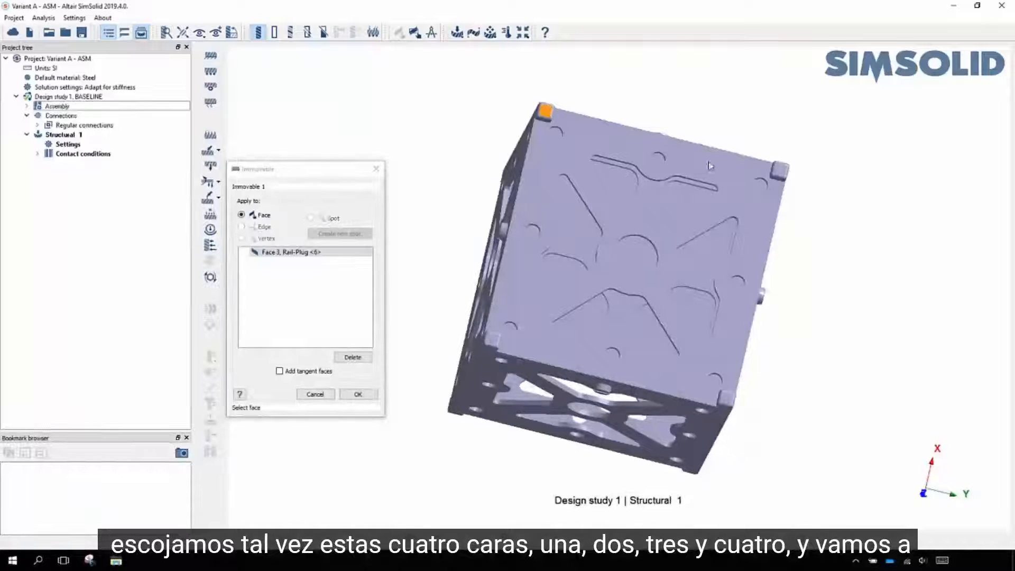
left_click(777, 178)
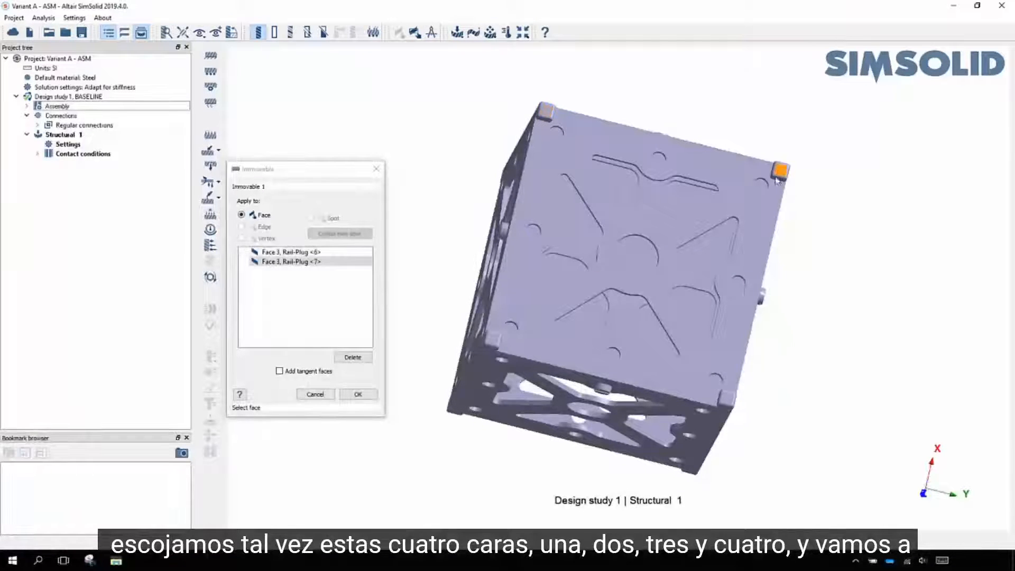
left_click(728, 400)
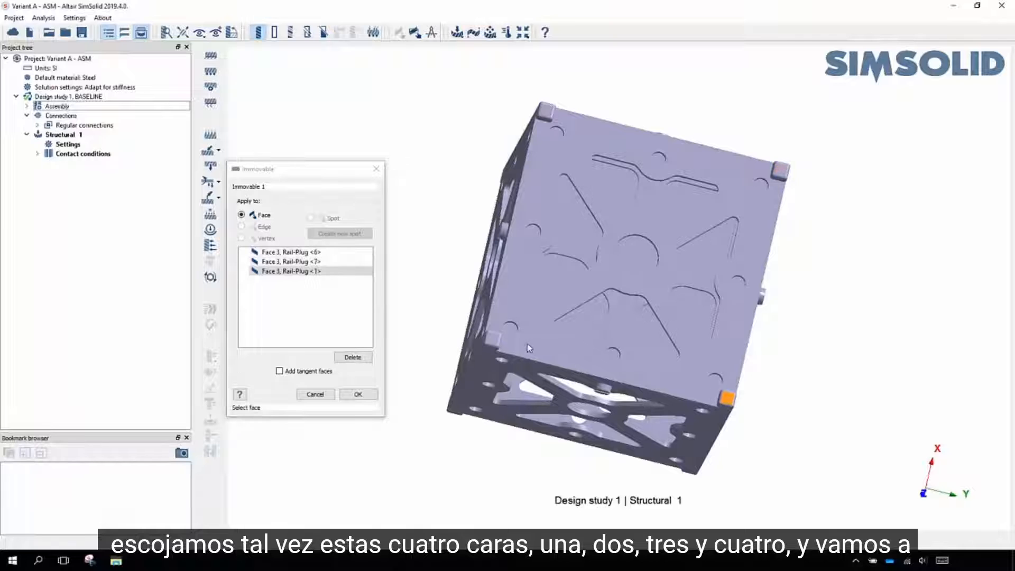
left_click(496, 342)
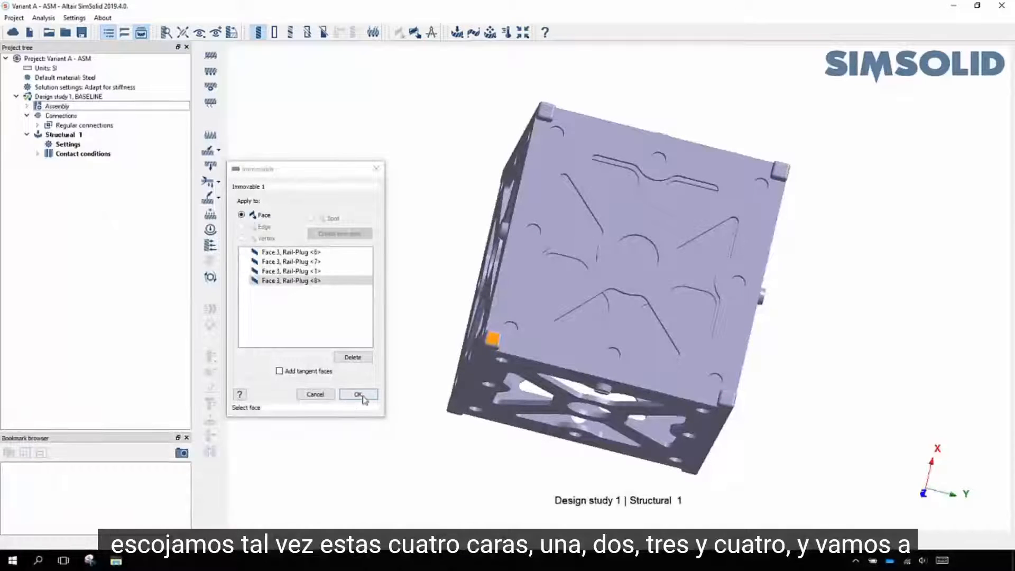
left_click(359, 394)
Apply a force of -1 N along Z to the upper face of the rail plug at the nearest top corner
left_click_drag(593, 109, 709, 306)
left_click_drag(324, 222, 325, 211)
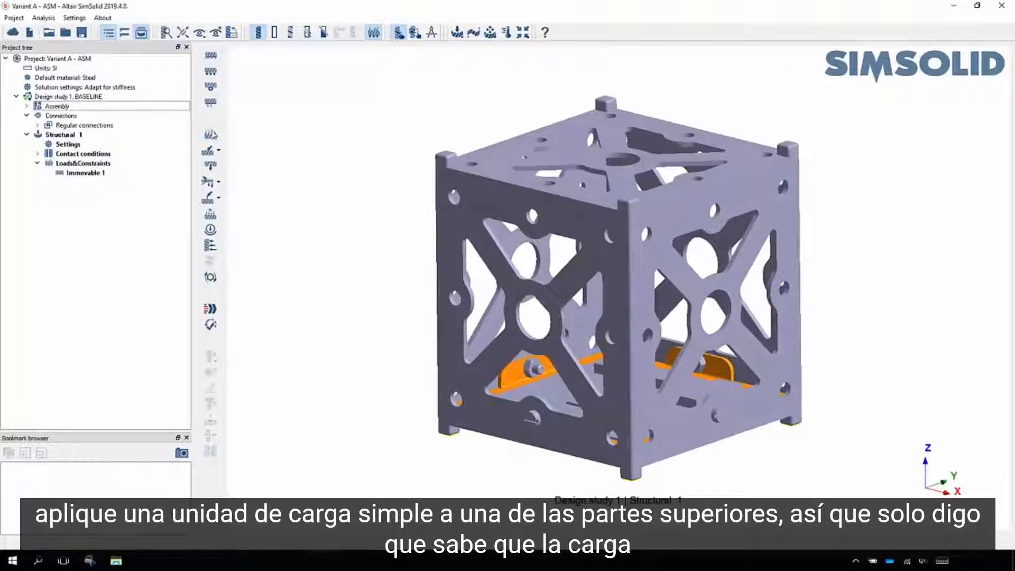
left_click(210, 151)
left_click(251, 150)
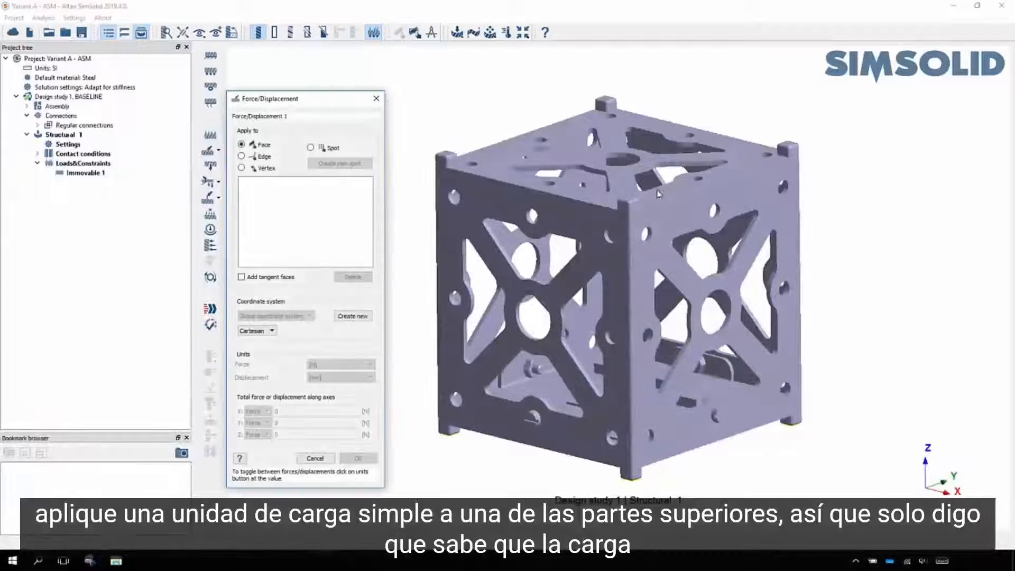
left_click(629, 200)
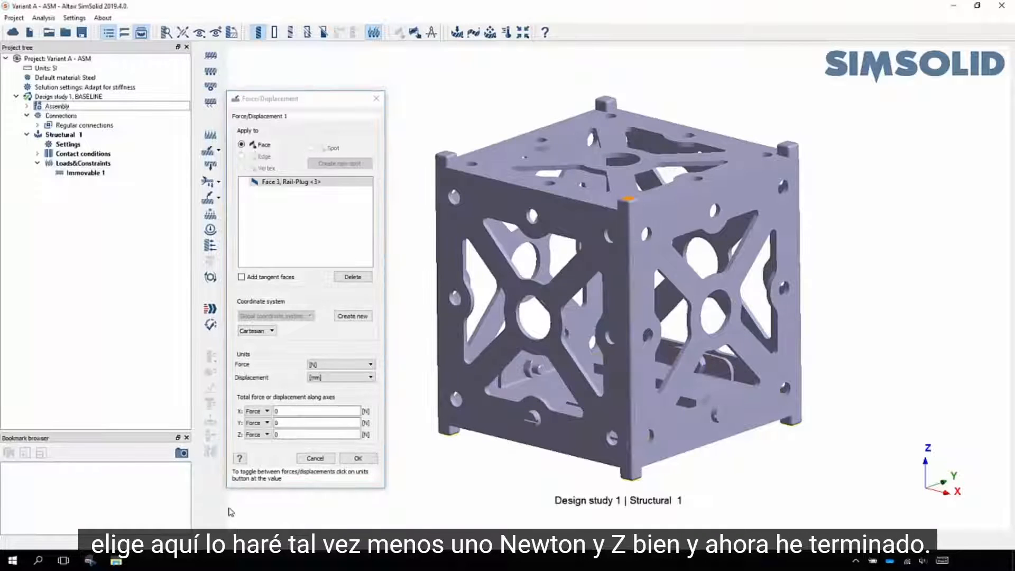
left_click_drag(281, 435, 271, 440)
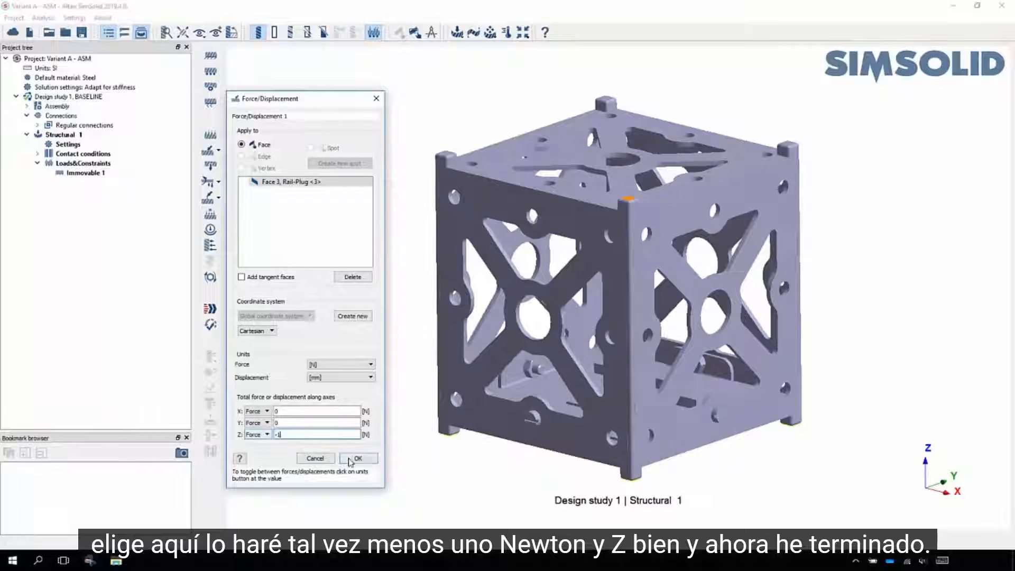
left_click(354, 457)
Solve the Structural 1 analysis and plot its displacement magnitude on the assembly
left_click(458, 218)
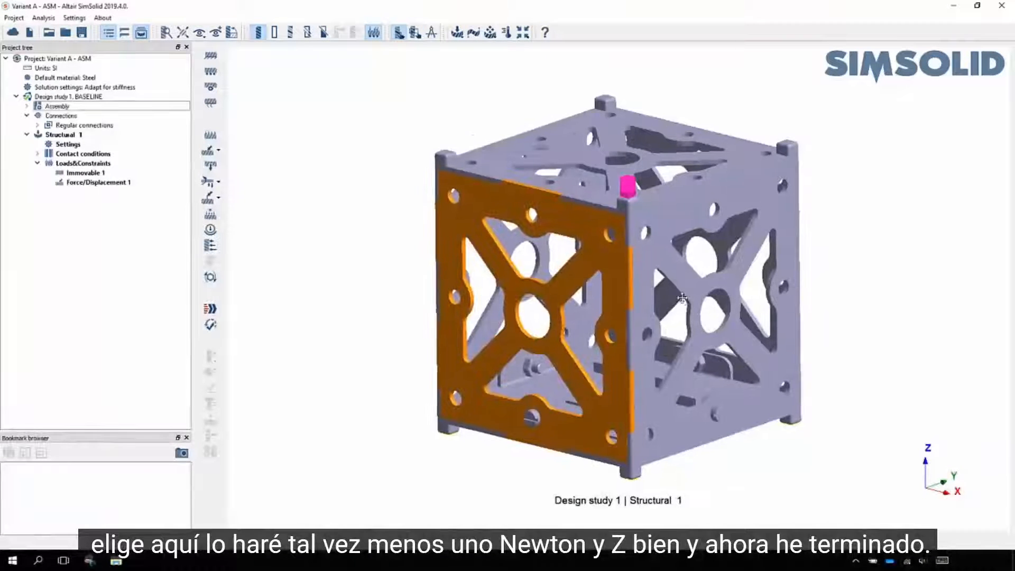
left_click(373, 243)
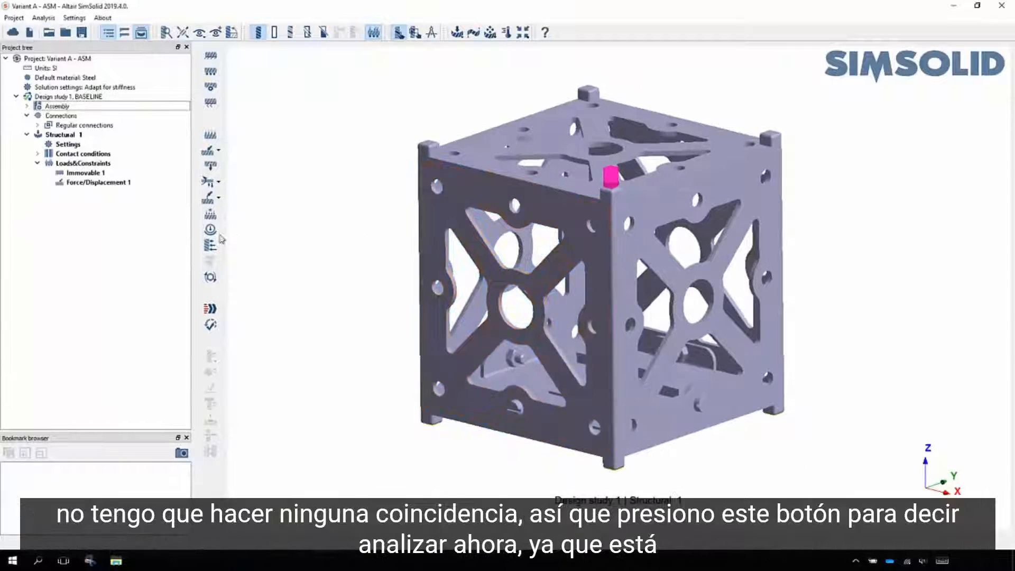
left_click(210, 309)
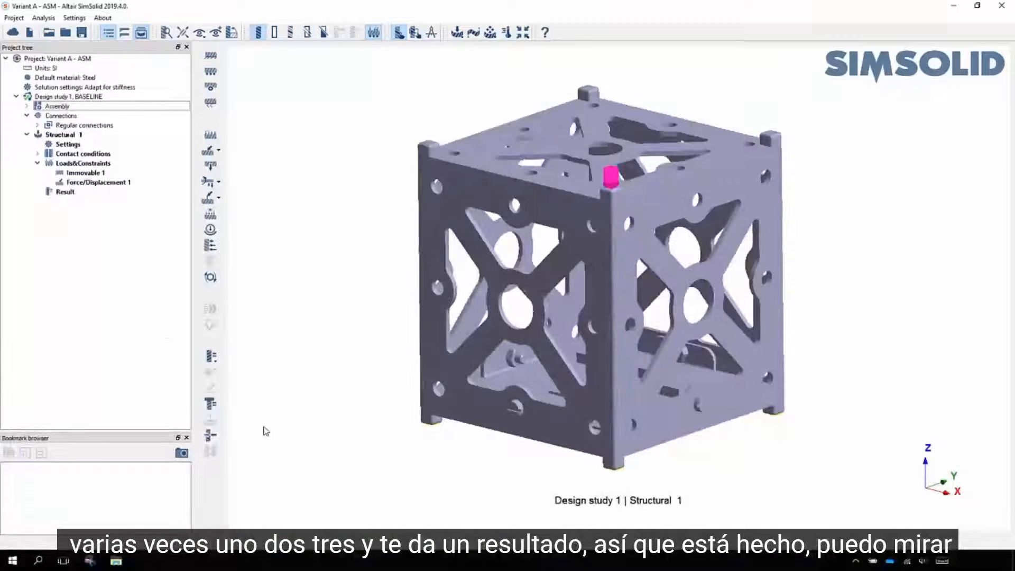
left_click(212, 357)
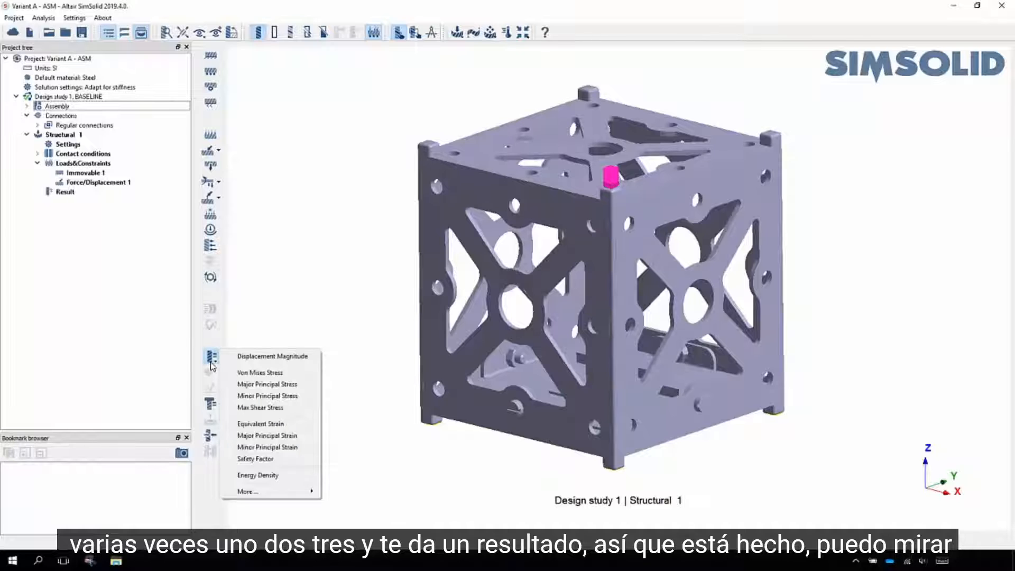
left_click(294, 358)
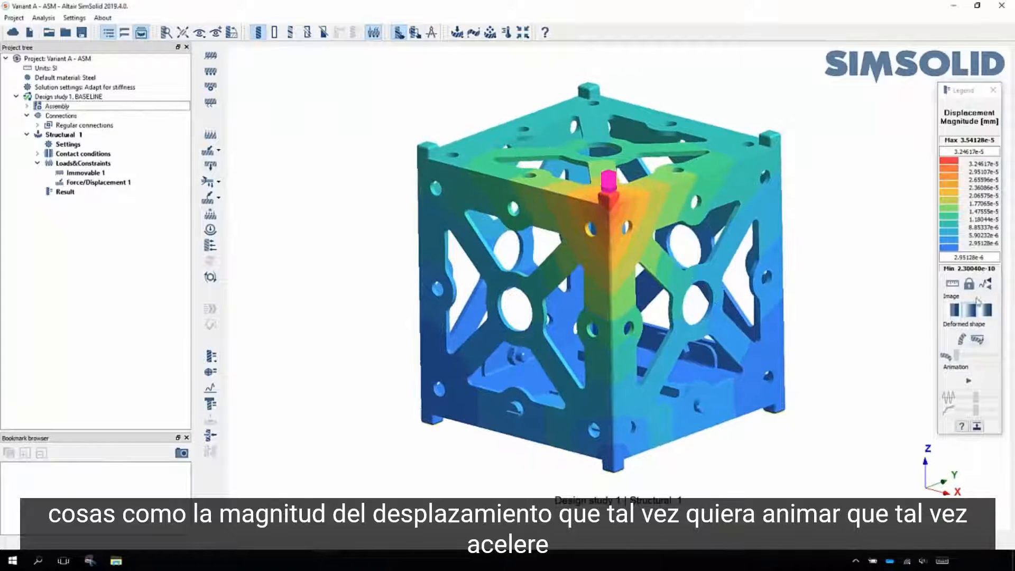
Animate the displacement magnitude plot at a faster speed and save it as a bookmark
left_click(969, 381)
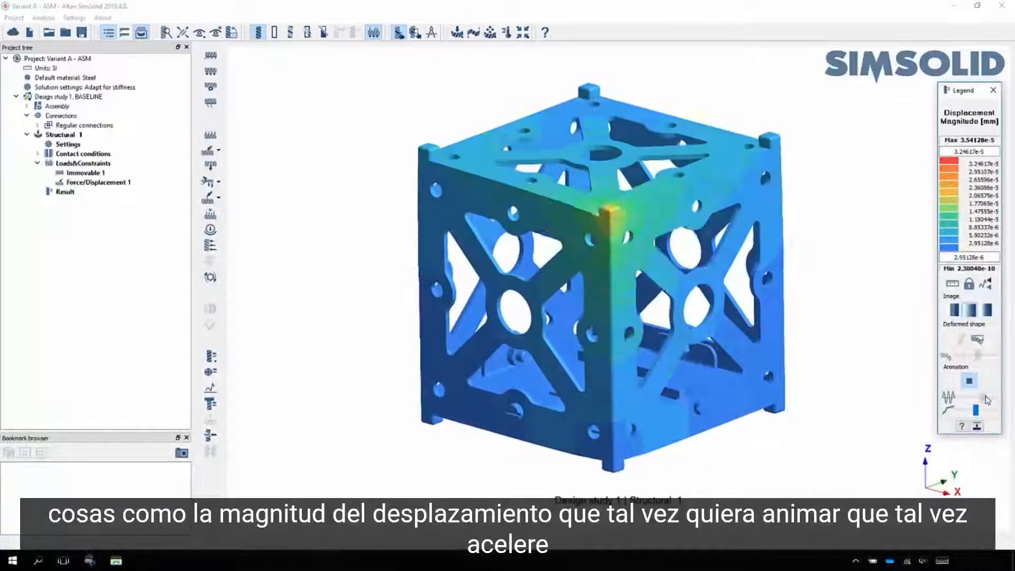
right_click_drag(549, 358, 539, 351)
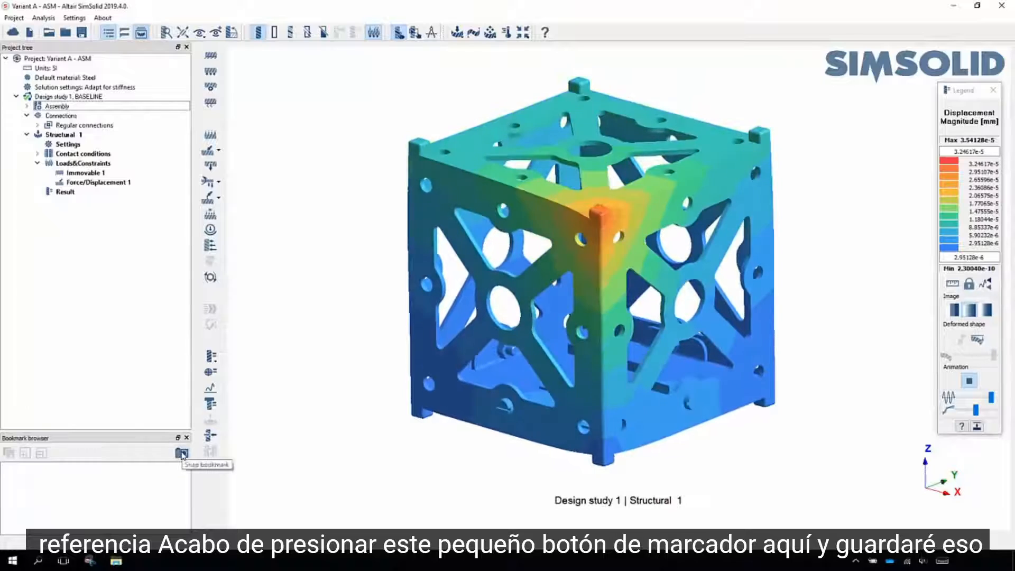
left_click(181, 455)
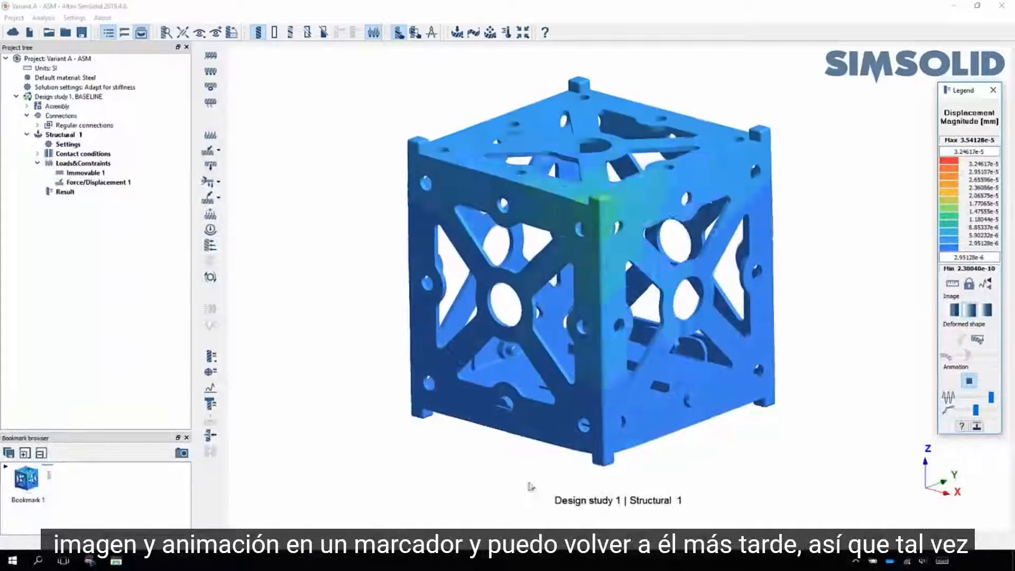
Stop the animation to show the von Mises stress on the deformed shape, and save that plot as a bookmark
left_click(969, 382)
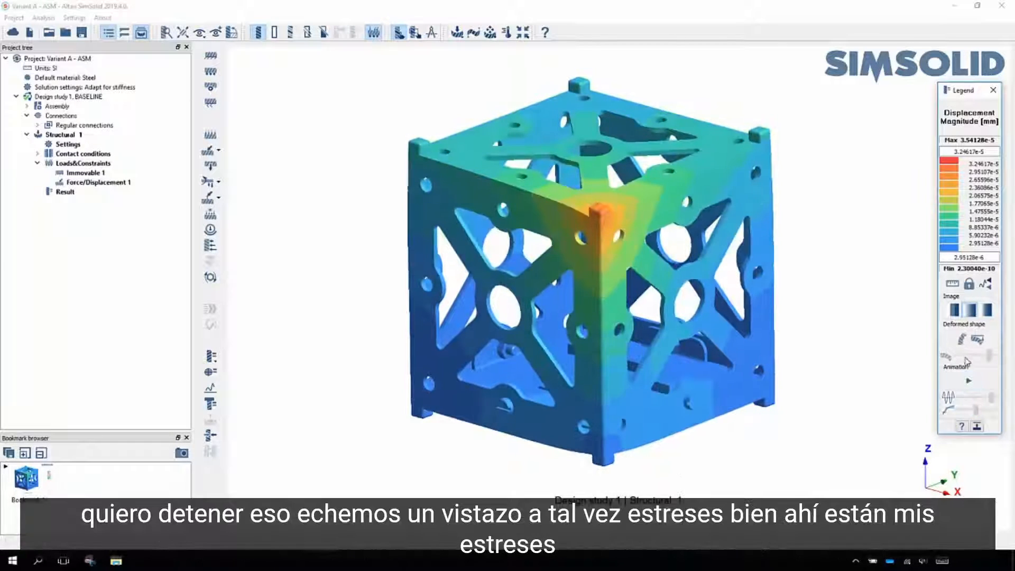
left_click(962, 341)
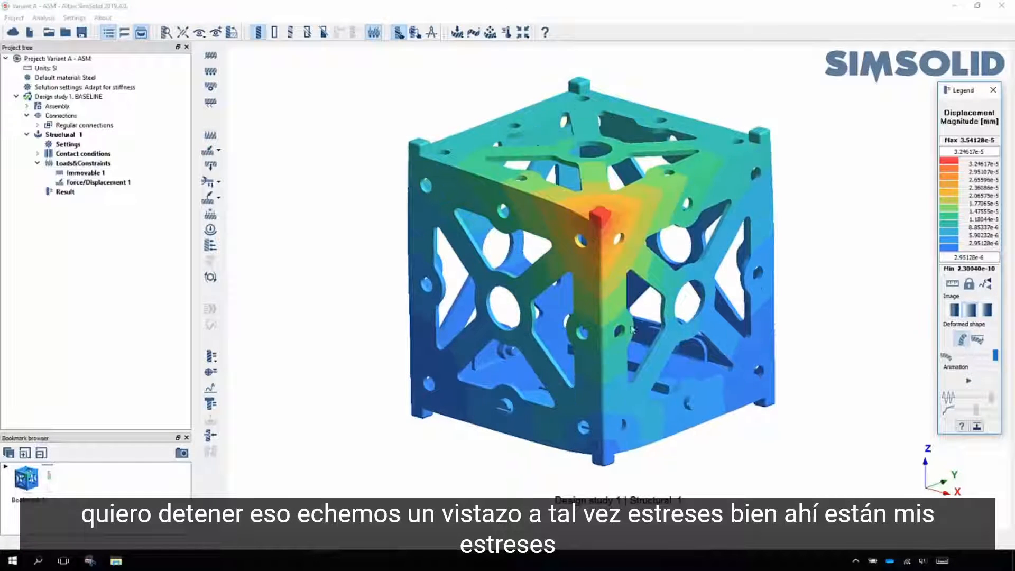
left_click(211, 355)
left_click(260, 372)
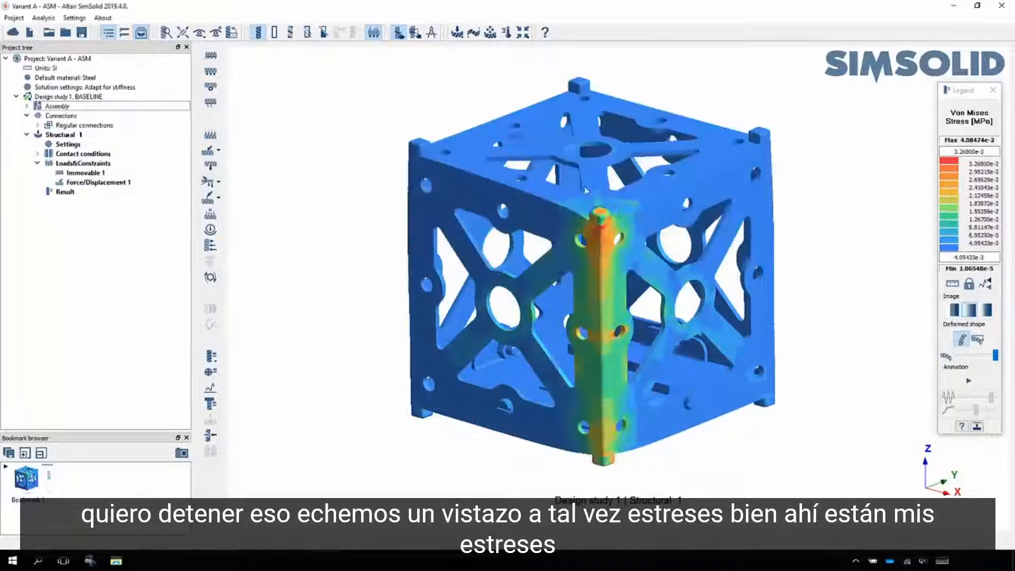
left_click(181, 453)
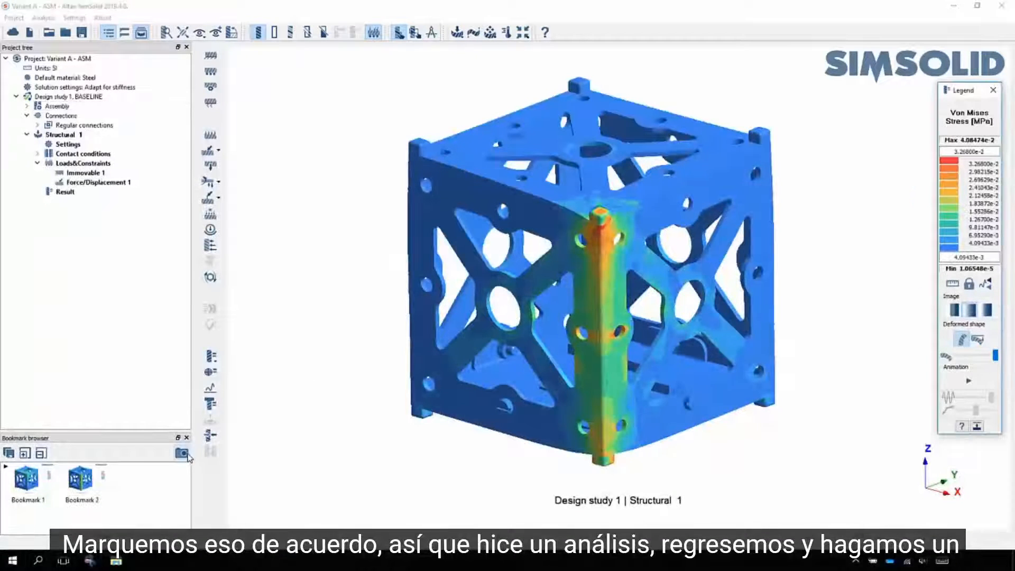
Close the stress plot and make a copy of the Structural 1 analysis
left_click(993, 92)
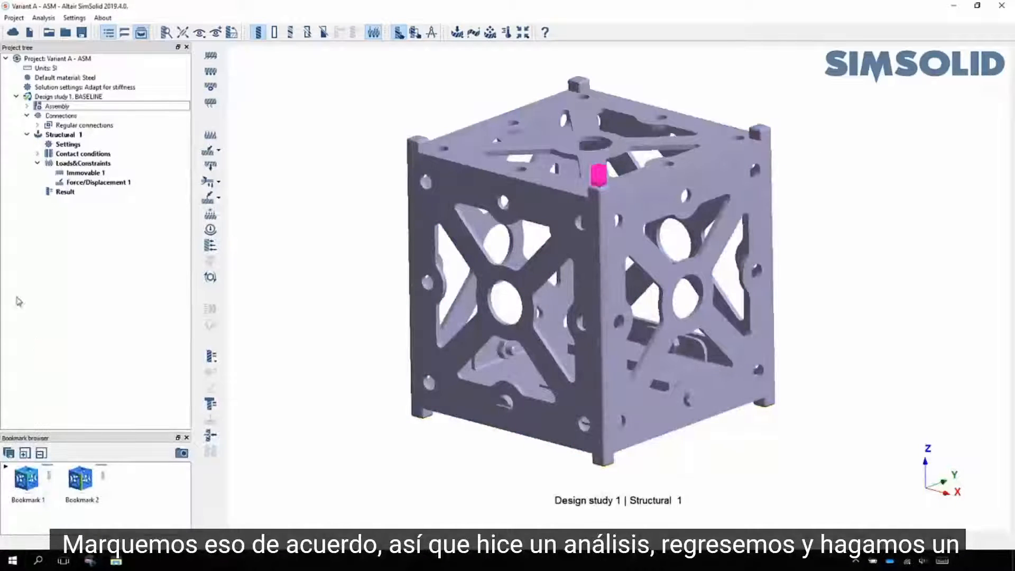
right_click(88, 136)
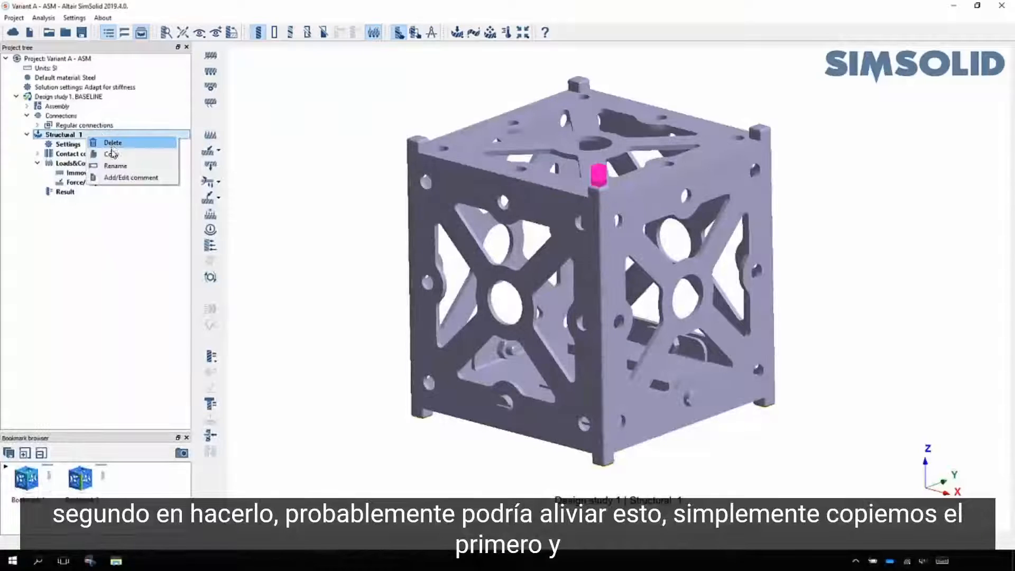
left_click(112, 154)
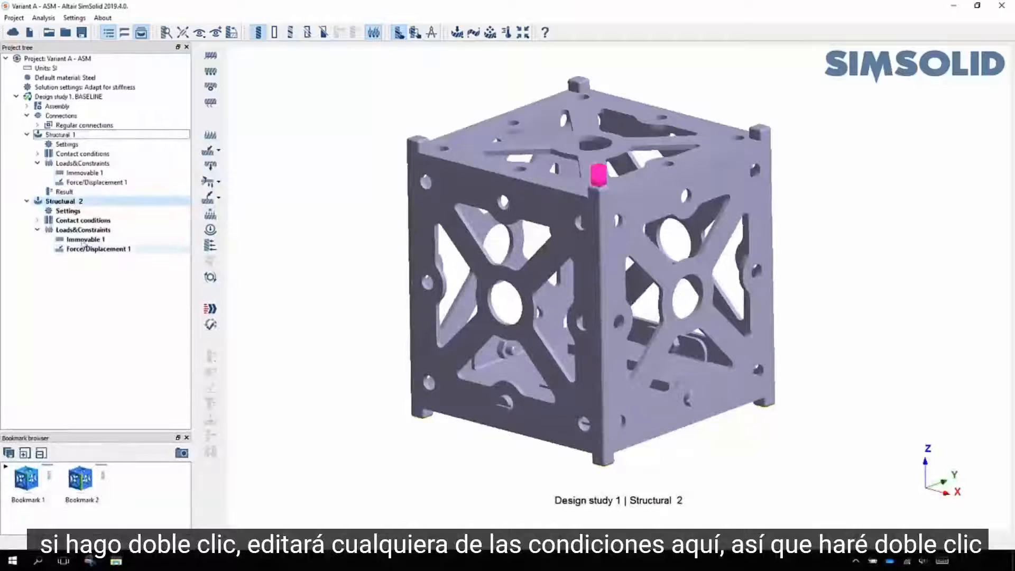
Move the Structural 2 force to the upper face of the rail plug <2> at another top corner, removing rail plug <3>
double_click(99, 251)
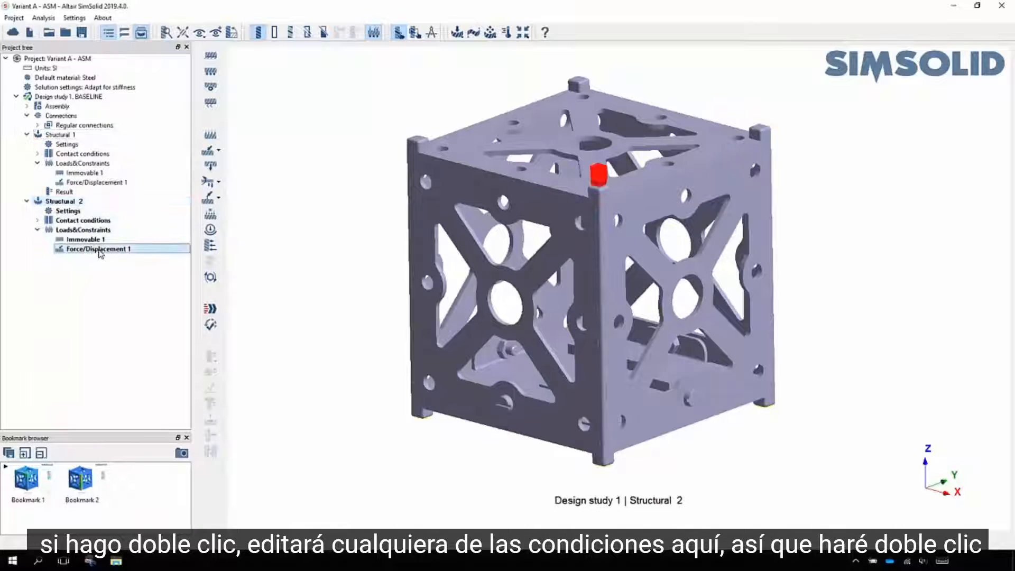
left_click(759, 131)
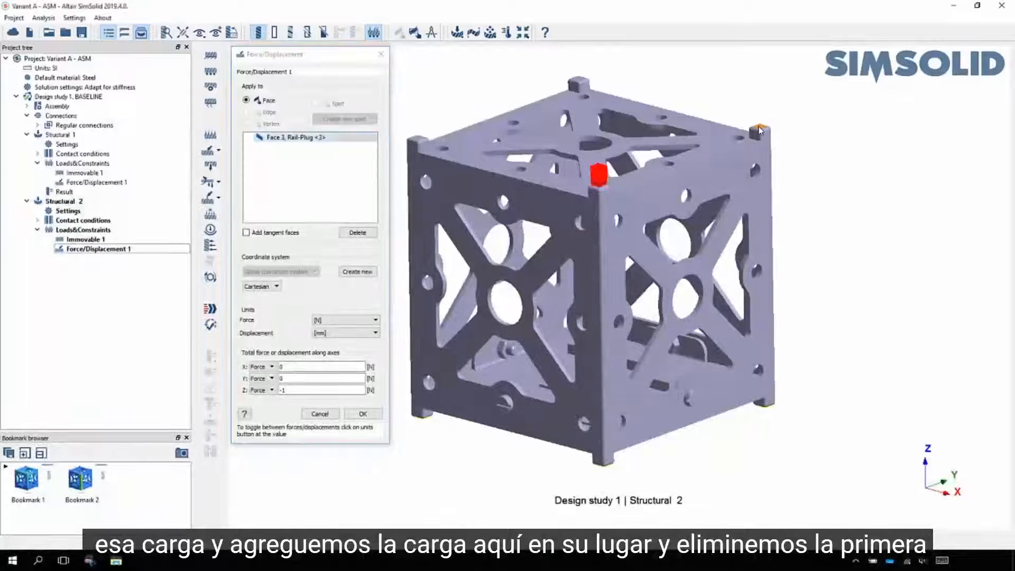
left_click(296, 137)
left_click(357, 232)
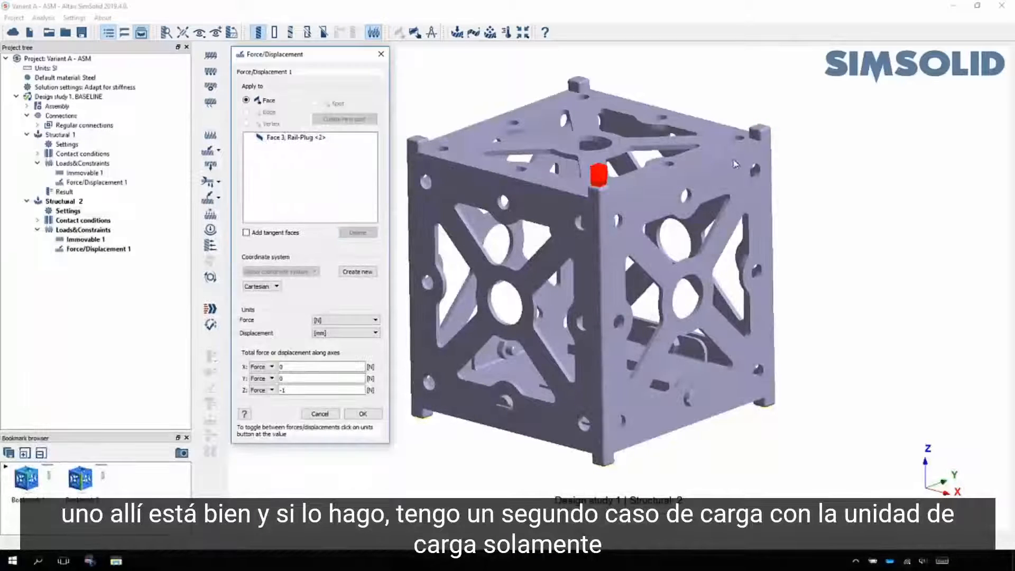
left_click(362, 413)
Solve the Structural 2 analysis and review the solution info of its result
left_click_drag(561, 455, 575, 461)
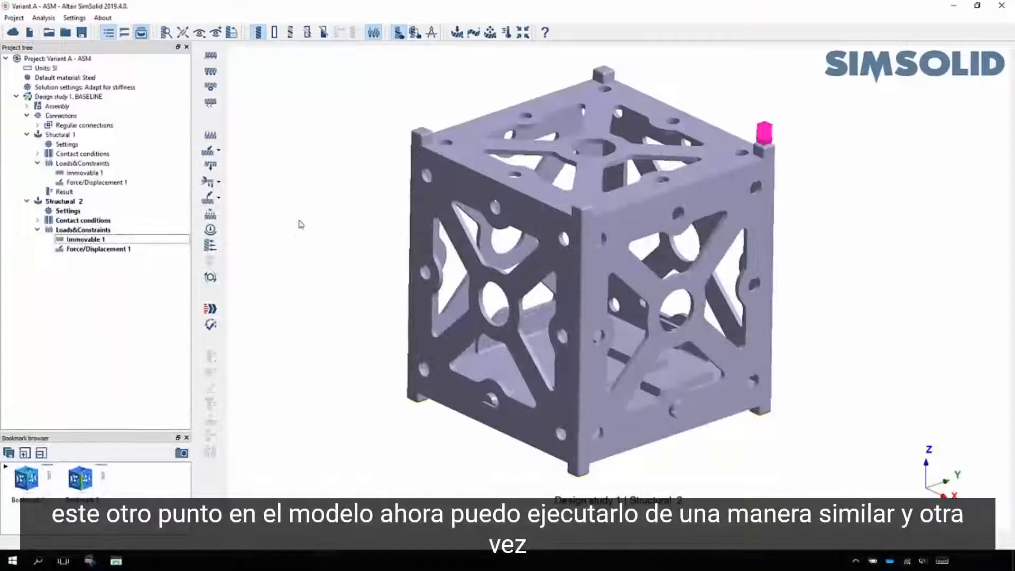
left_click_drag(311, 210, 309, 205)
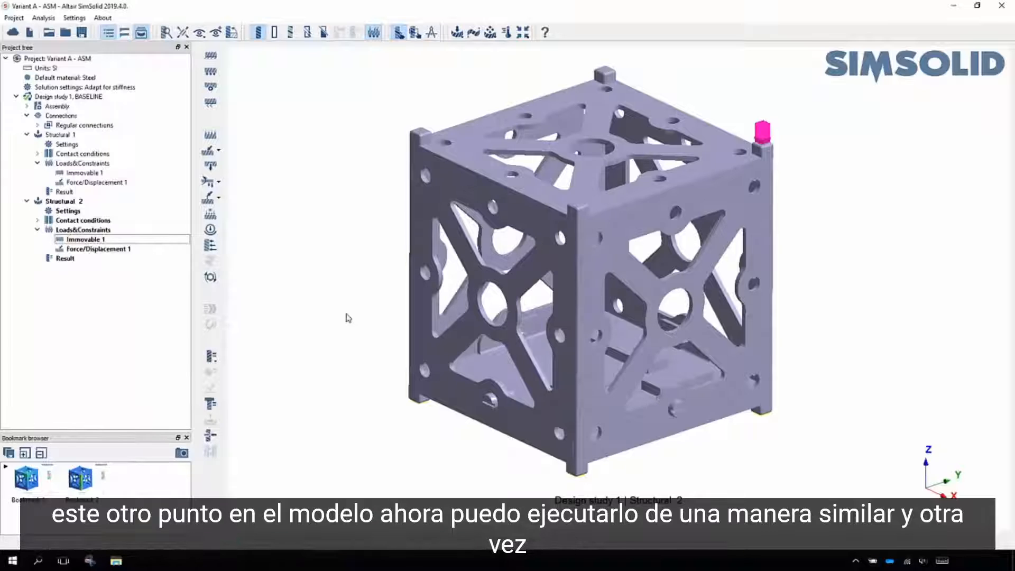
right_click(105, 258)
left_click(148, 299)
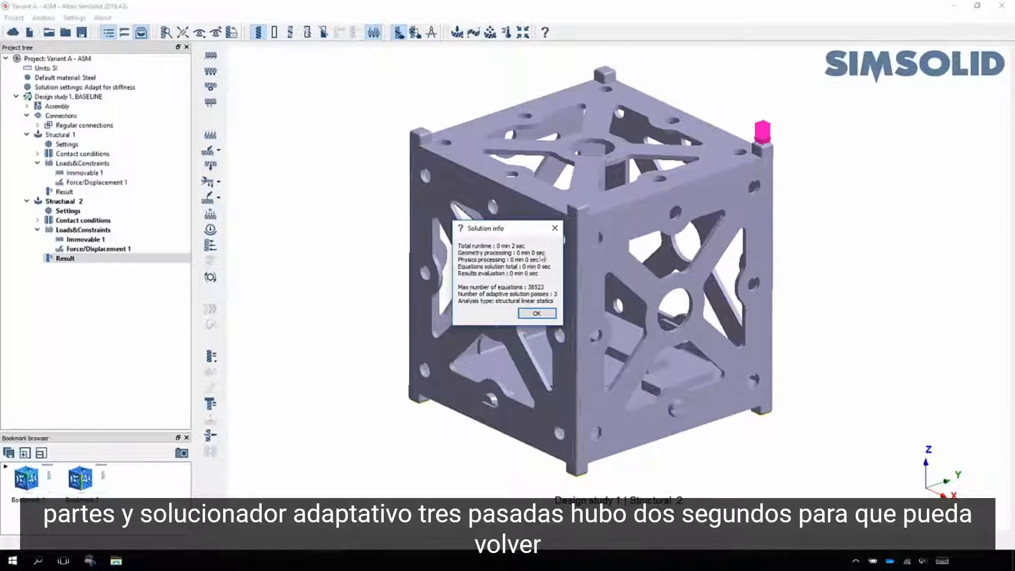
left_click(554, 228)
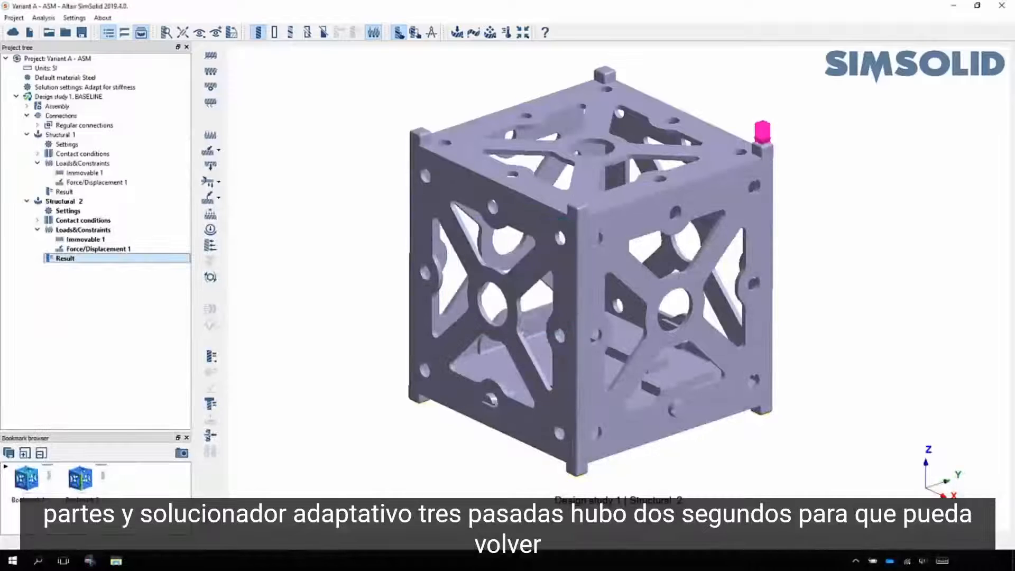
Recall the animated displacement bookmark and switch between the Structural 2 and Structural 1 results to compare the load cases
left_click(26, 484)
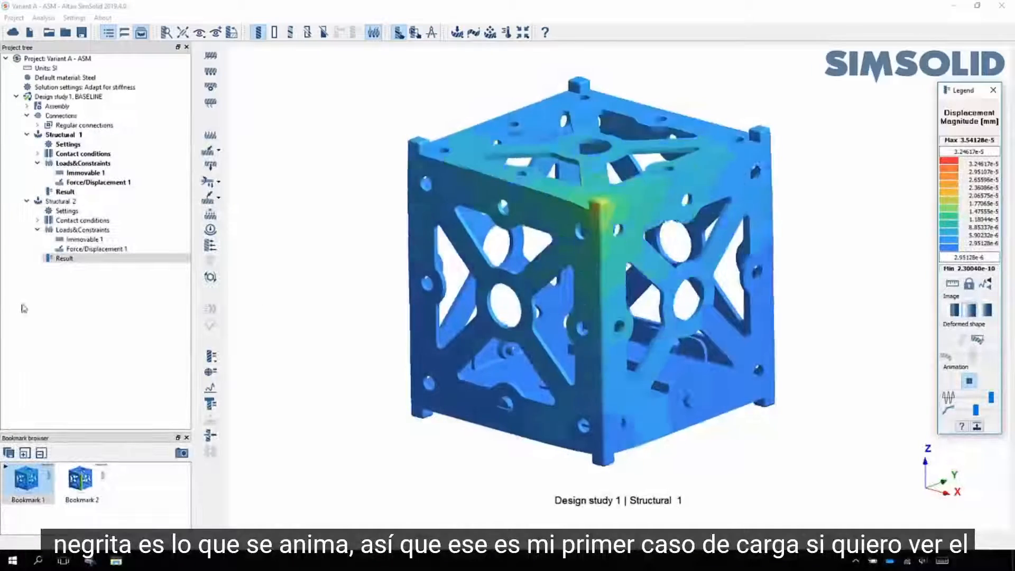
left_click(74, 259)
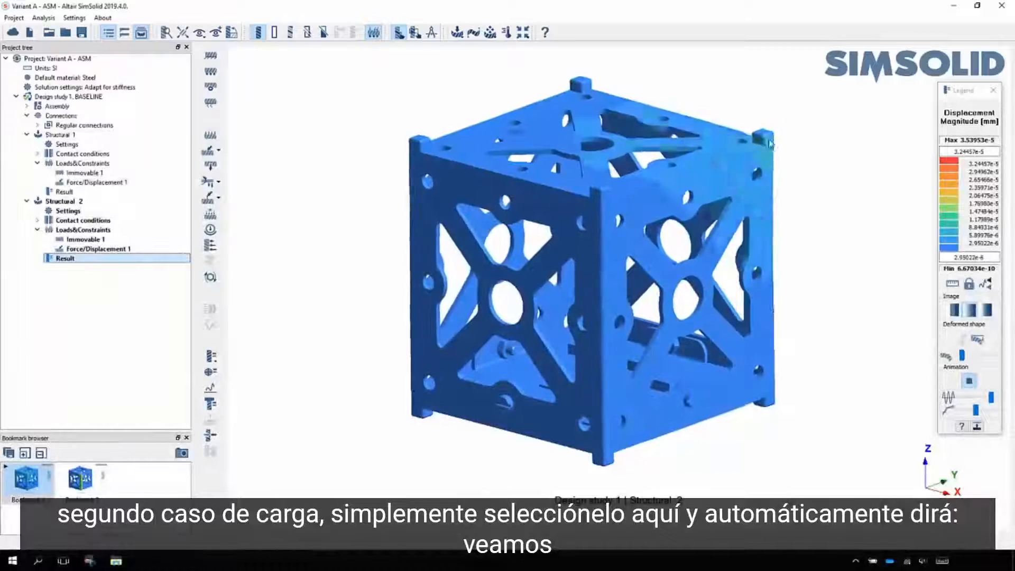
left_click(66, 192)
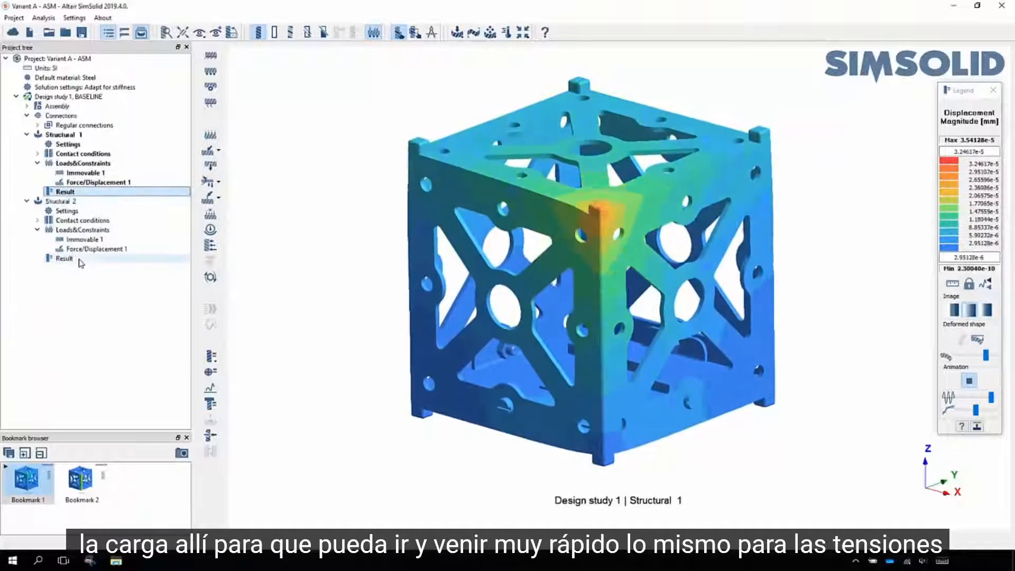
Recall the Von Mises stress bookmark and compare the Structural 1 and Structural 2 stress results of the baseline design
left_click(79, 259)
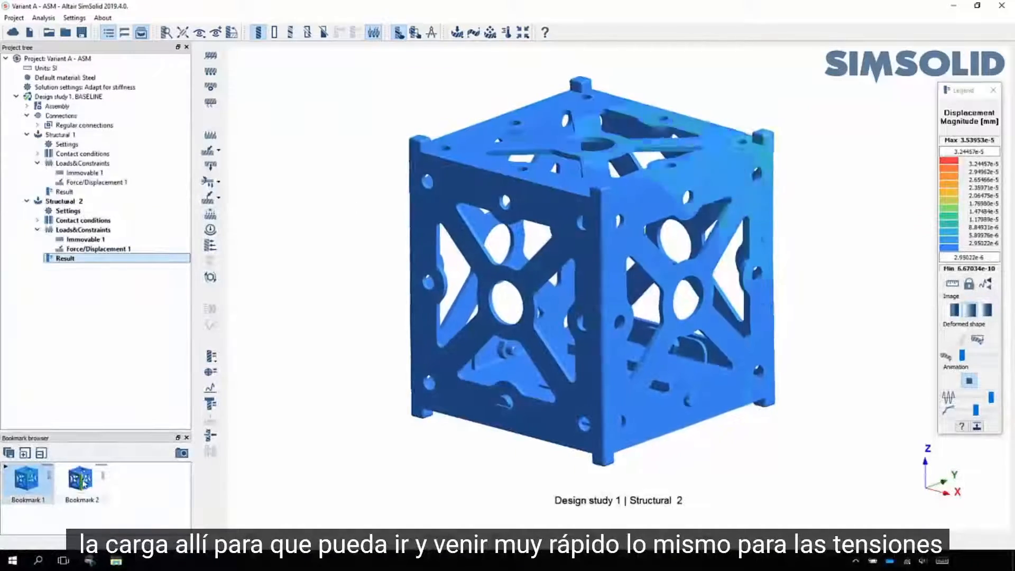
left_click(82, 479)
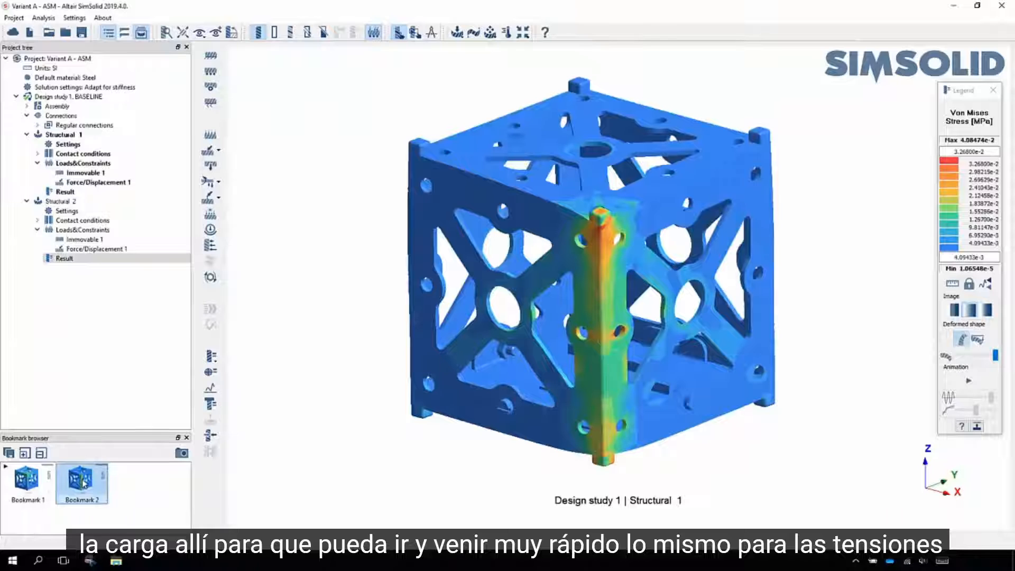
left_click(72, 192)
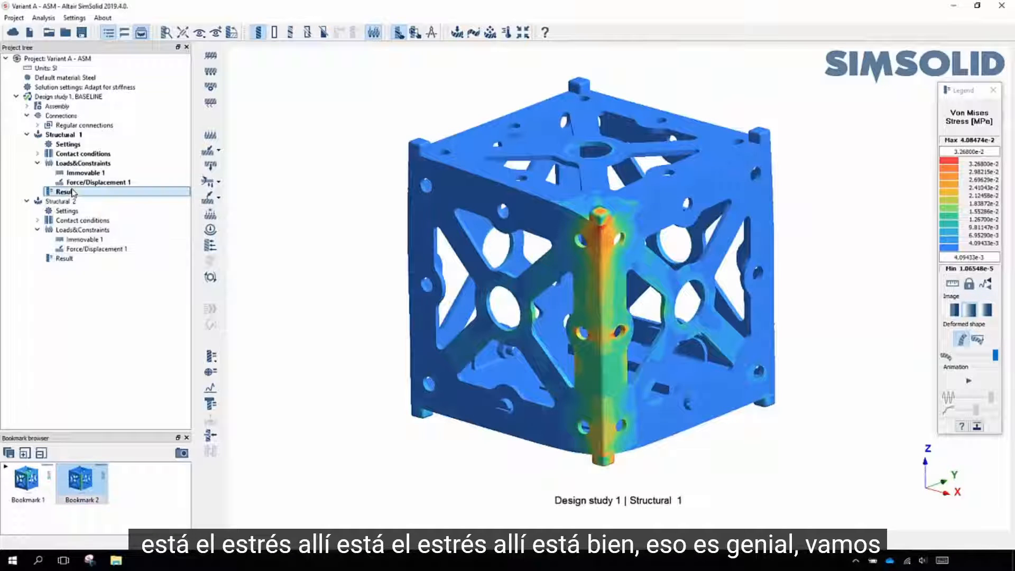
left_click(70, 259)
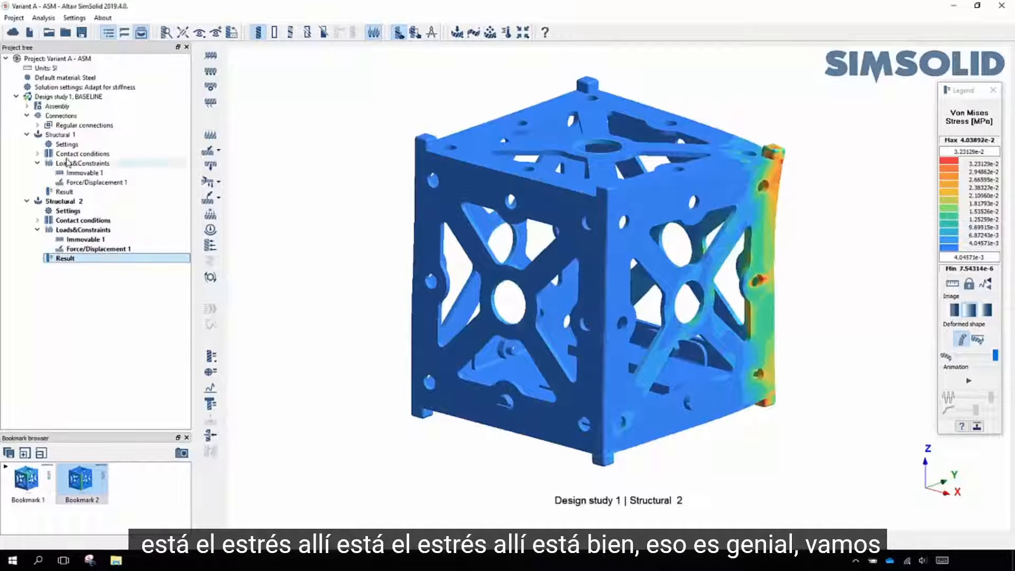
Import the Variant B - ASM assembly of the Altair CubeSat document from the Onshape cloud as a second design study
left_click(60, 107)
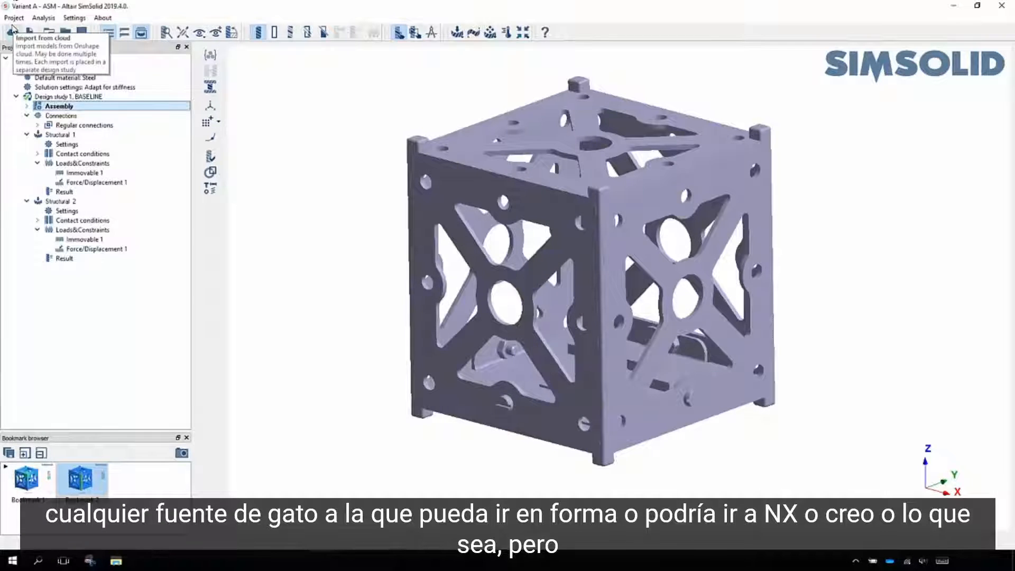
left_click(12, 32)
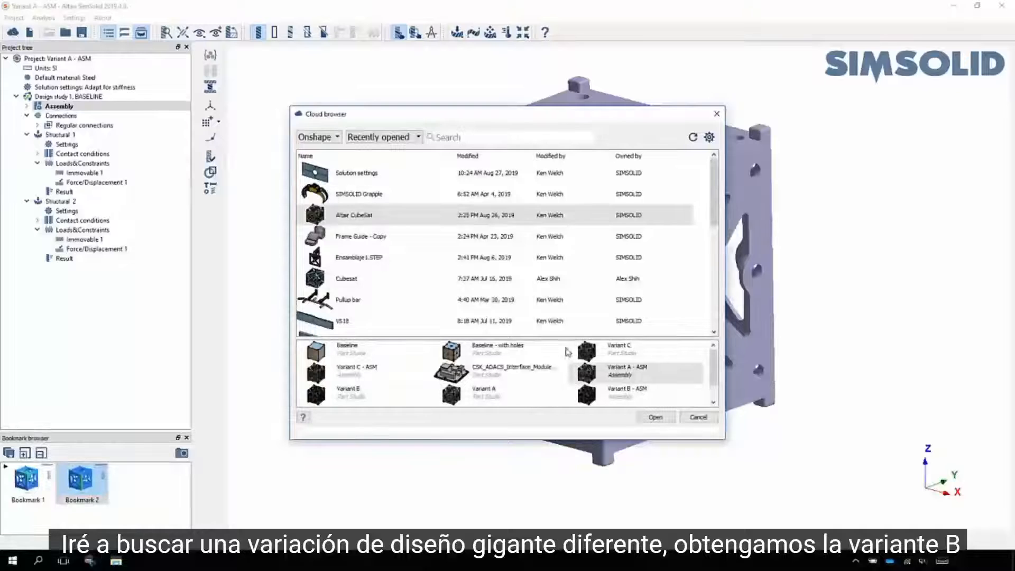
left_click(592, 402)
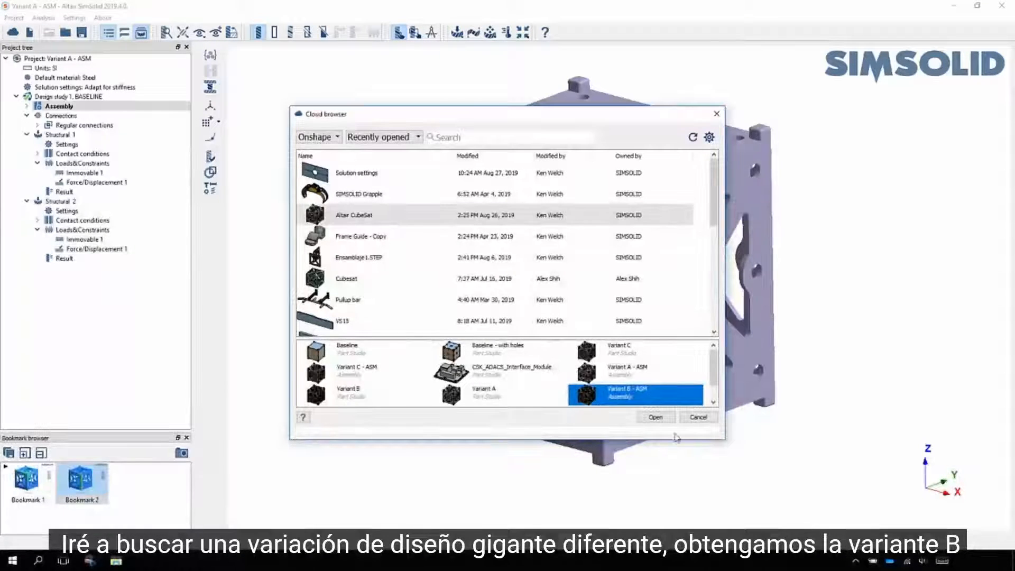
left_click(663, 420)
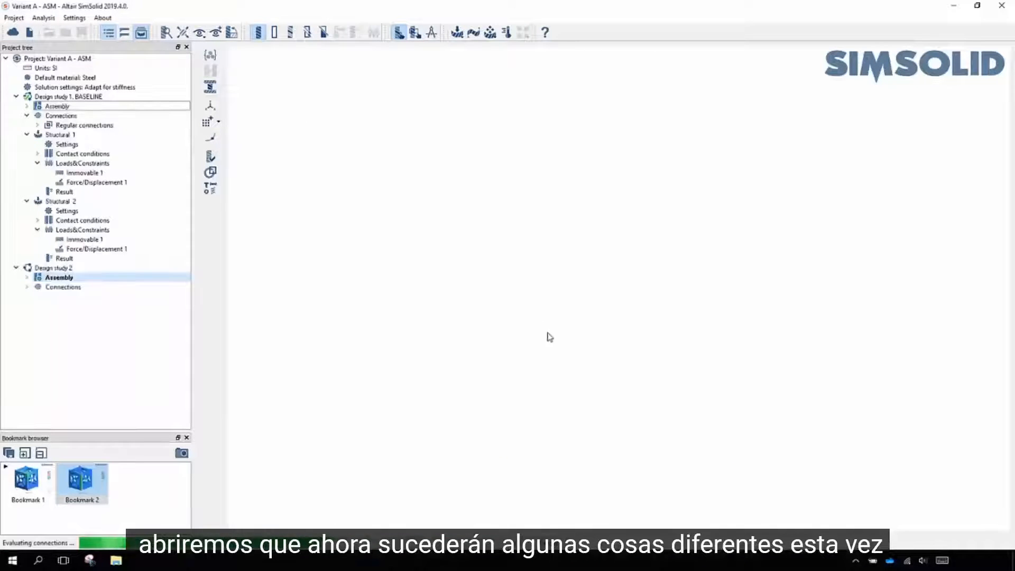
left_click_drag(690, 286, 610, 322)
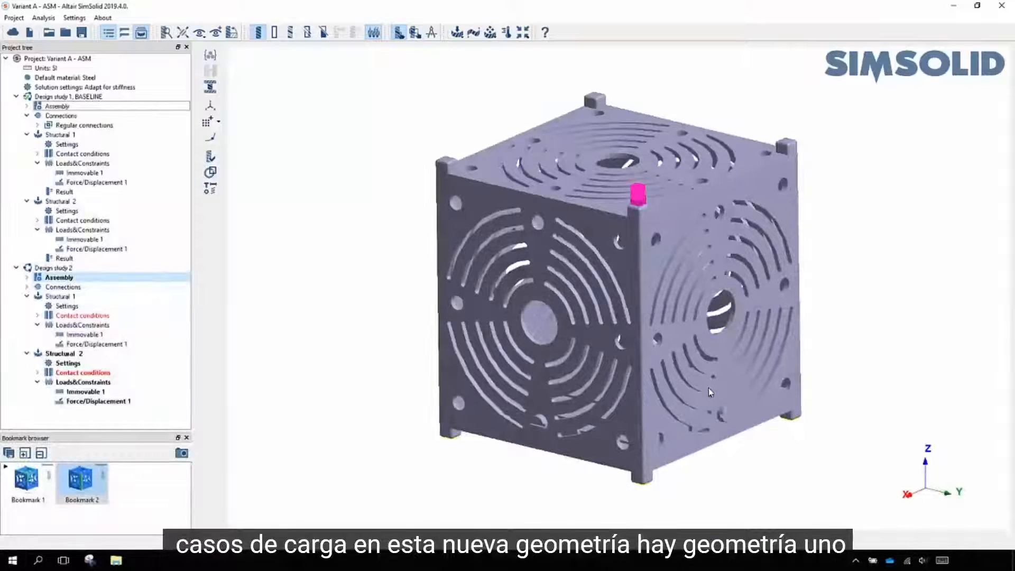
Compare the assembly geometries of both design studies and solve all analyses in design study 2
left_click(65, 106)
left_click(51, 277)
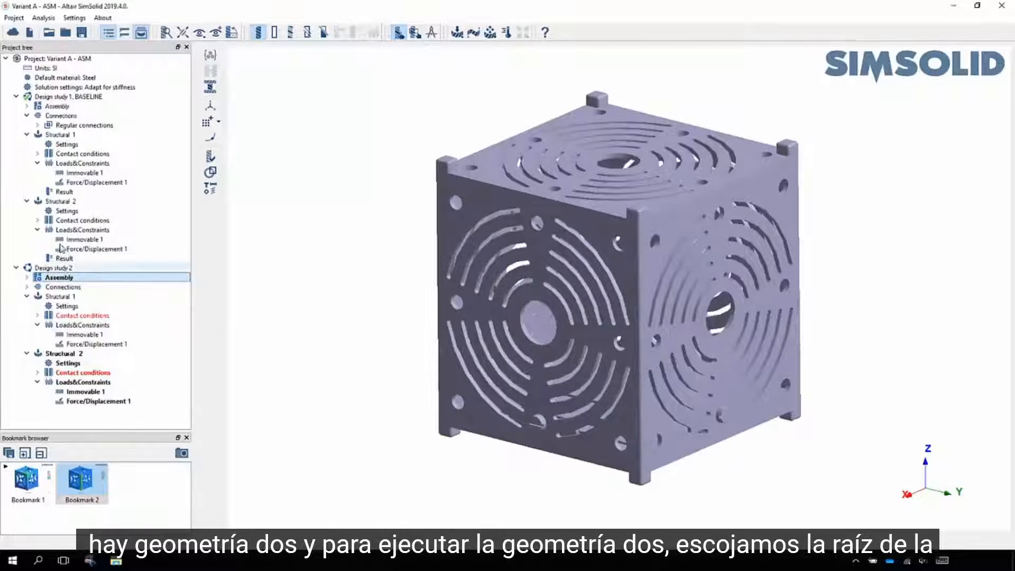
left_click(50, 268)
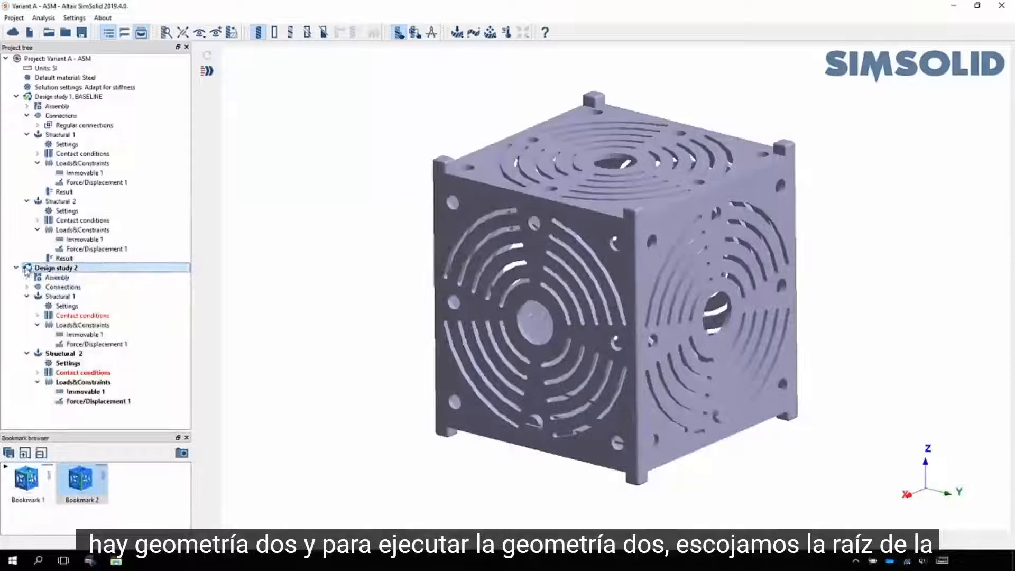
left_click(209, 72)
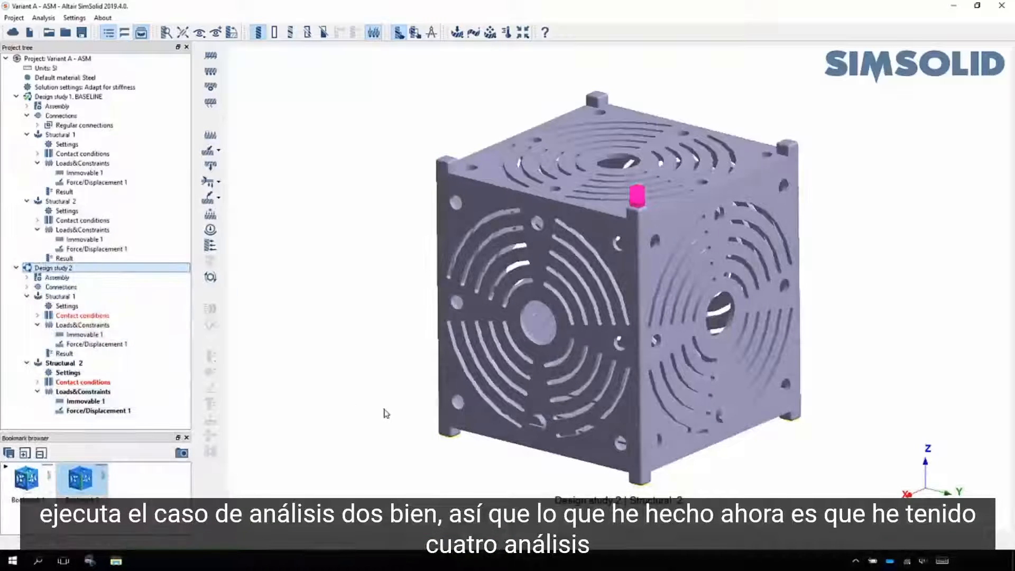
Recall the displacement bookmark and compare the Structural 1 results of both design studies, plus the Structural 2 result of design study 2
mouse_move(560, 175)
left_mouse_down()
mouse_move(682, 127)
mouse_move(724, 151)
mouse_move(710, 136)
left_mouse_up()
right_click_drag(631, 305, 615, 280)
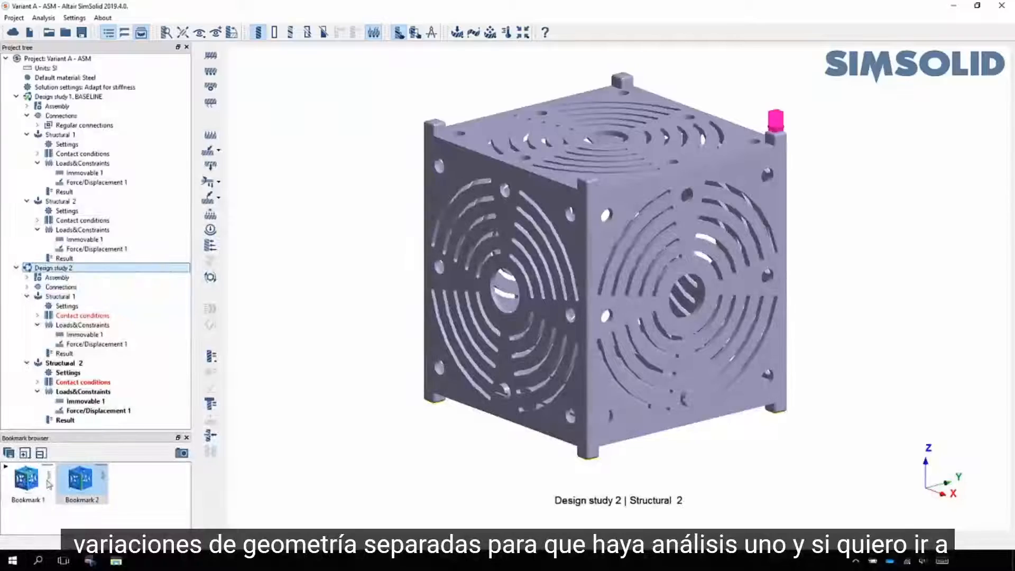
left_click(16, 486)
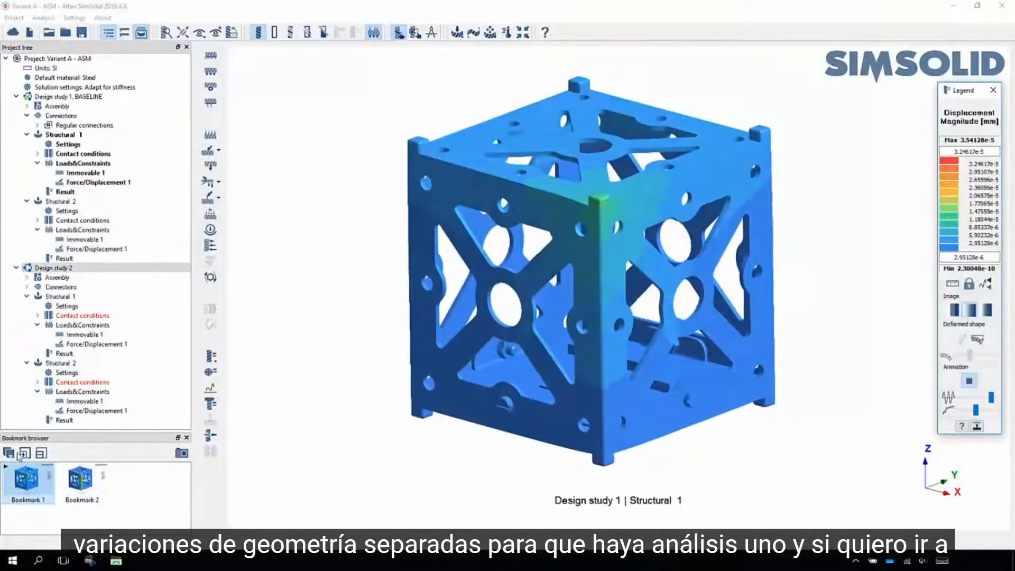
left_click(58, 354)
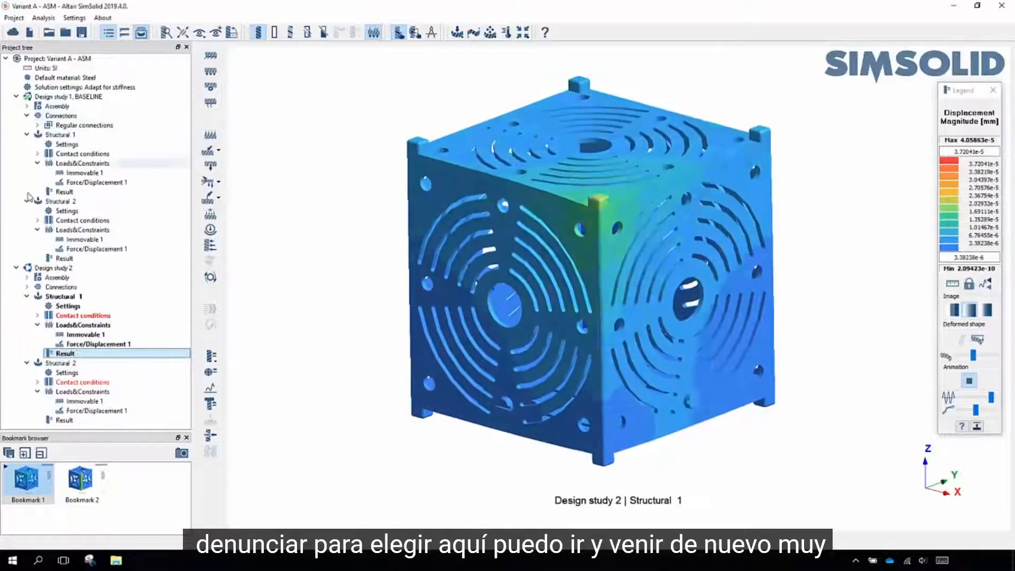
left_click(62, 192)
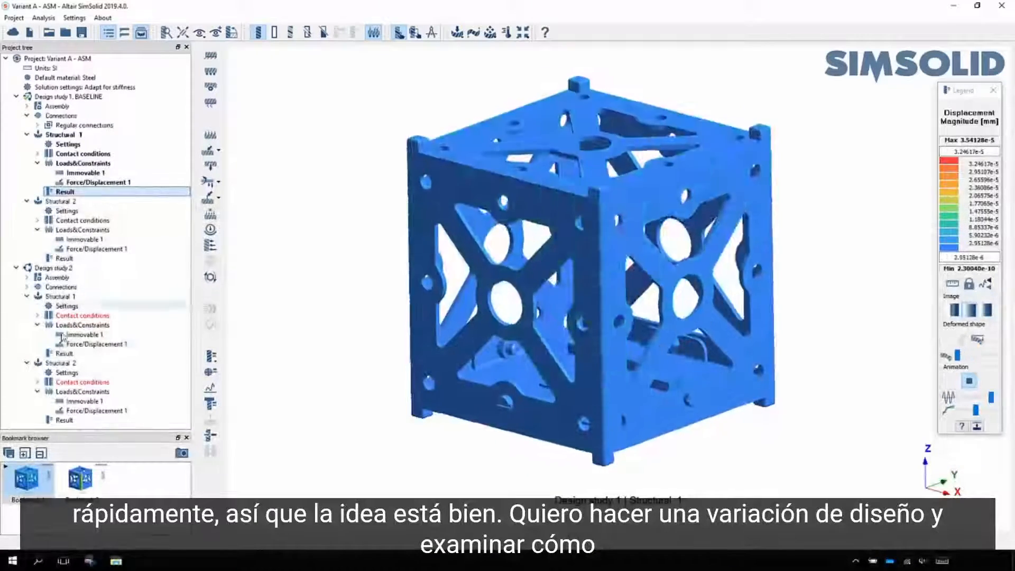
left_click(60, 353)
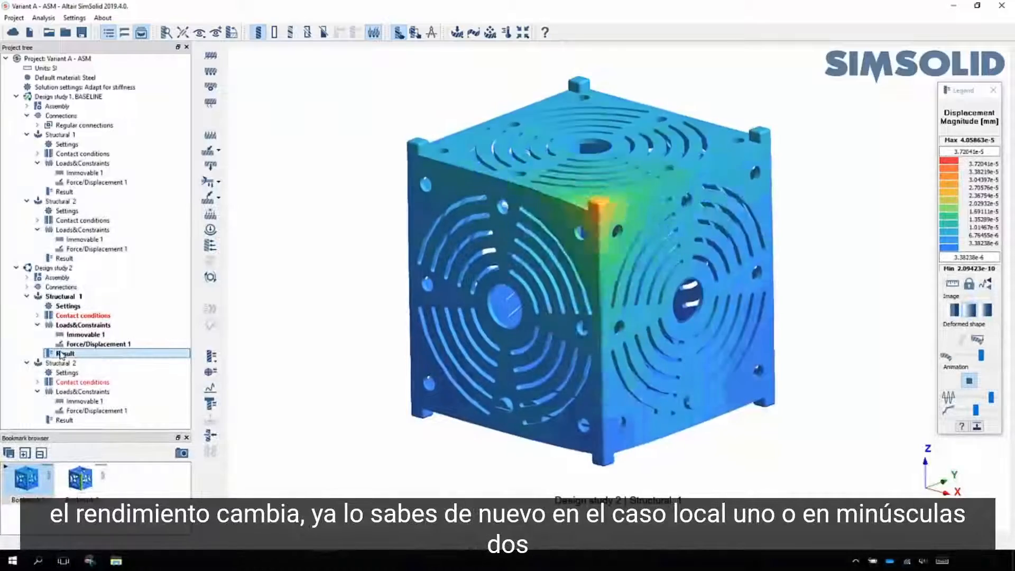
left_click(70, 421)
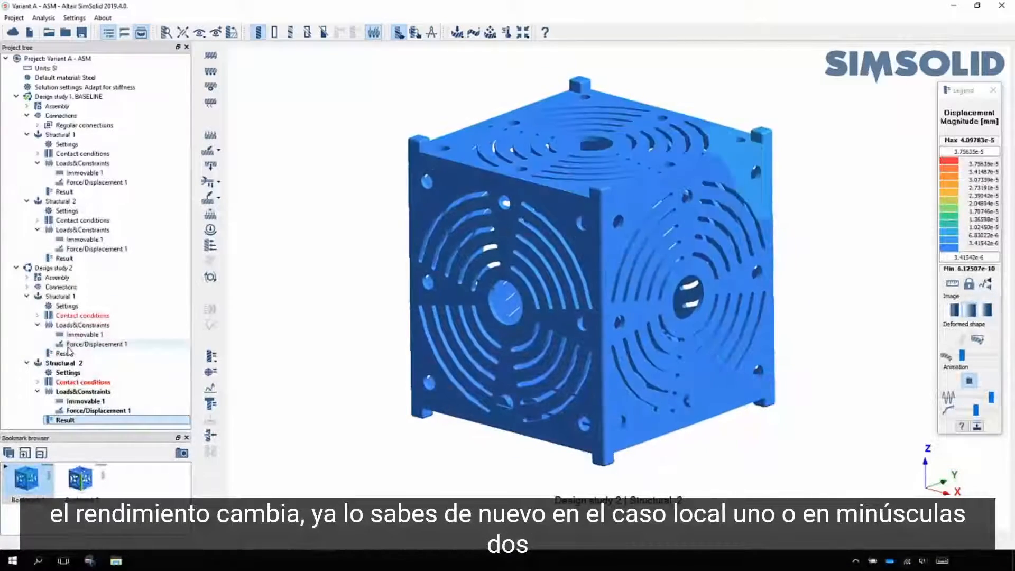
Collapse the structural analyses of both design studies in the project tree and display the design study 2 assembly
left_click(26, 135)
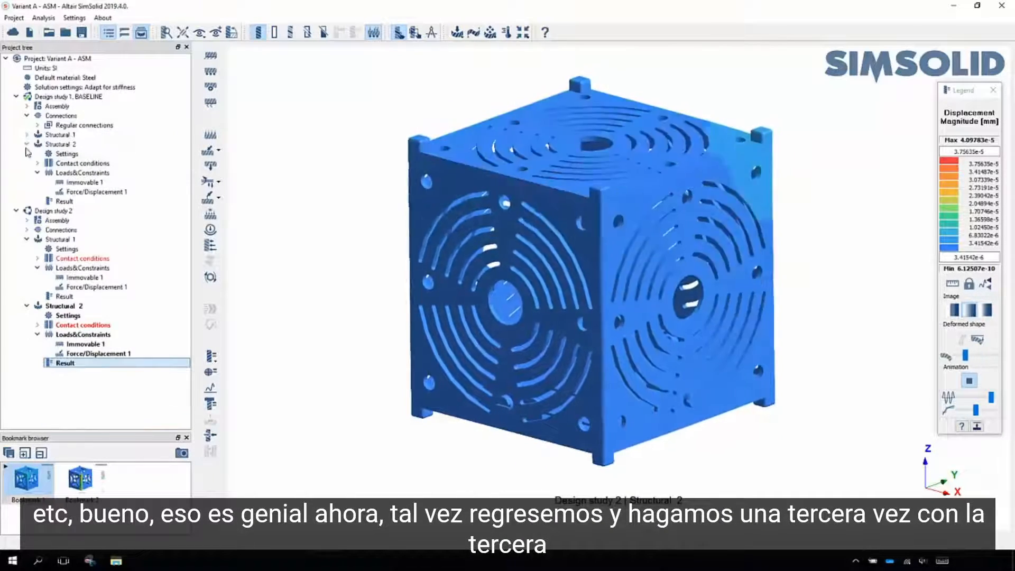
left_click(26, 145)
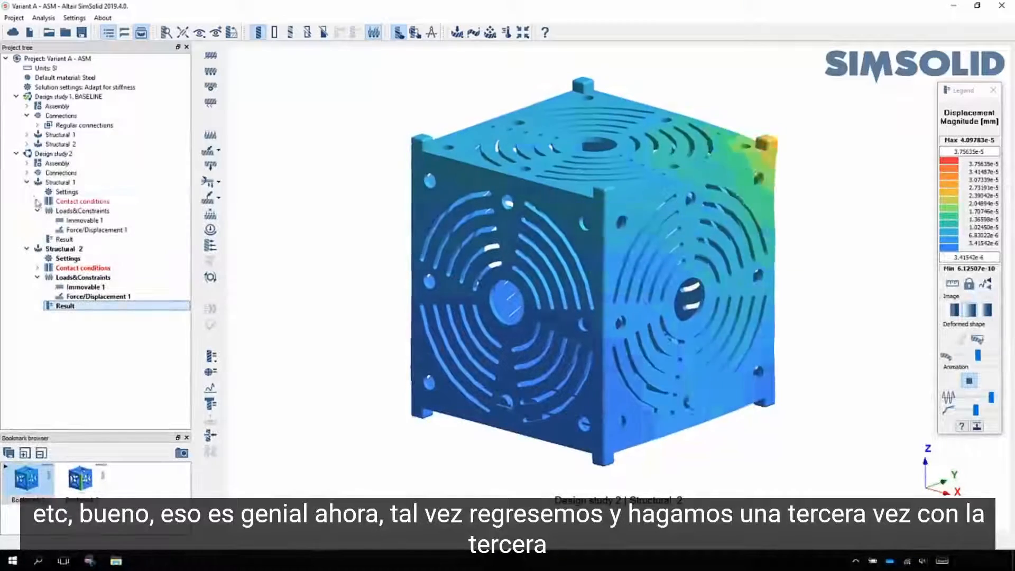
left_click(26, 182)
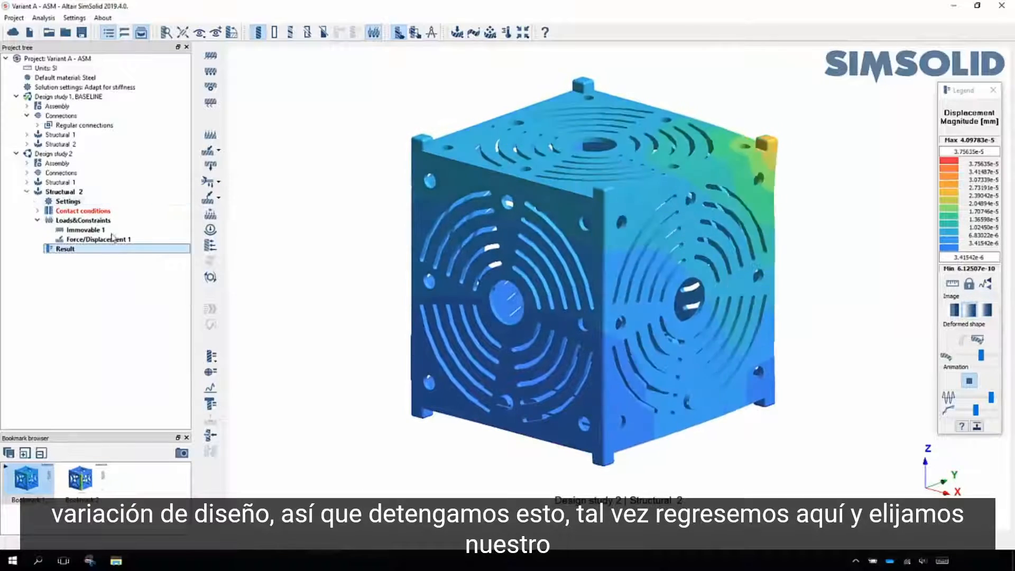
left_click(48, 162)
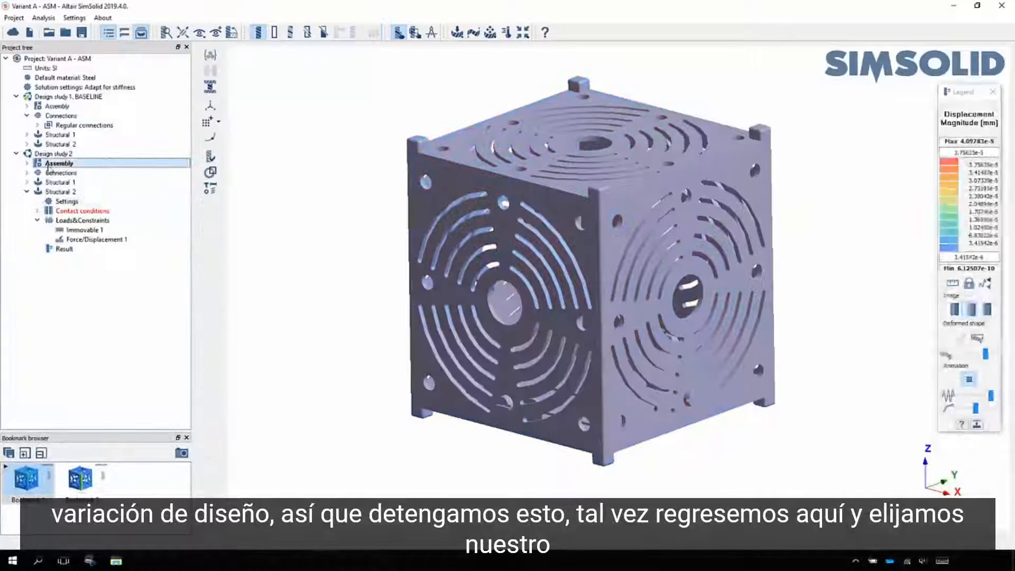
left_click(27, 191)
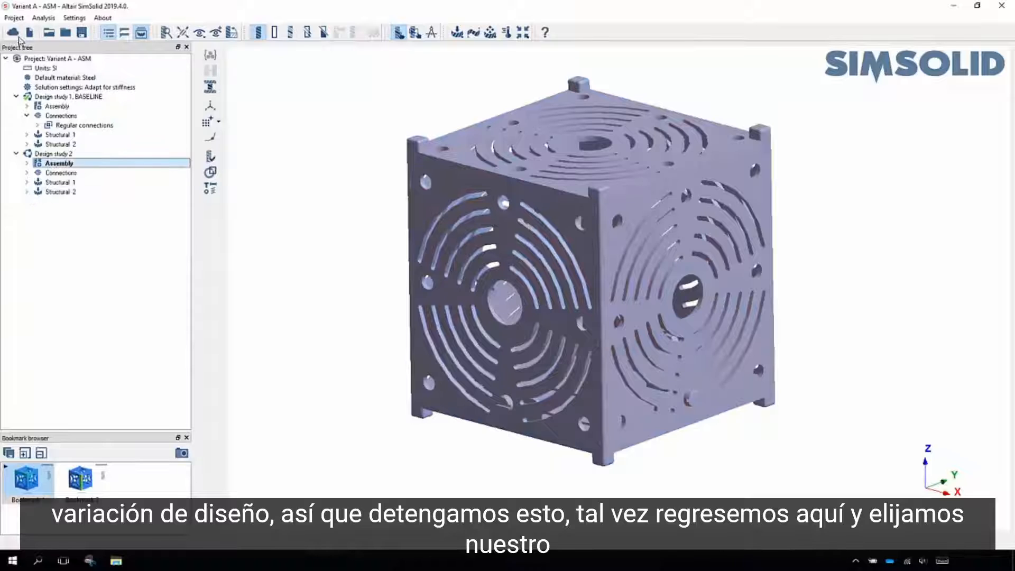
Import the Variant C - ASM assembly from the Onshape cloud as a third design study and inspect its geometry
left_click(16, 34)
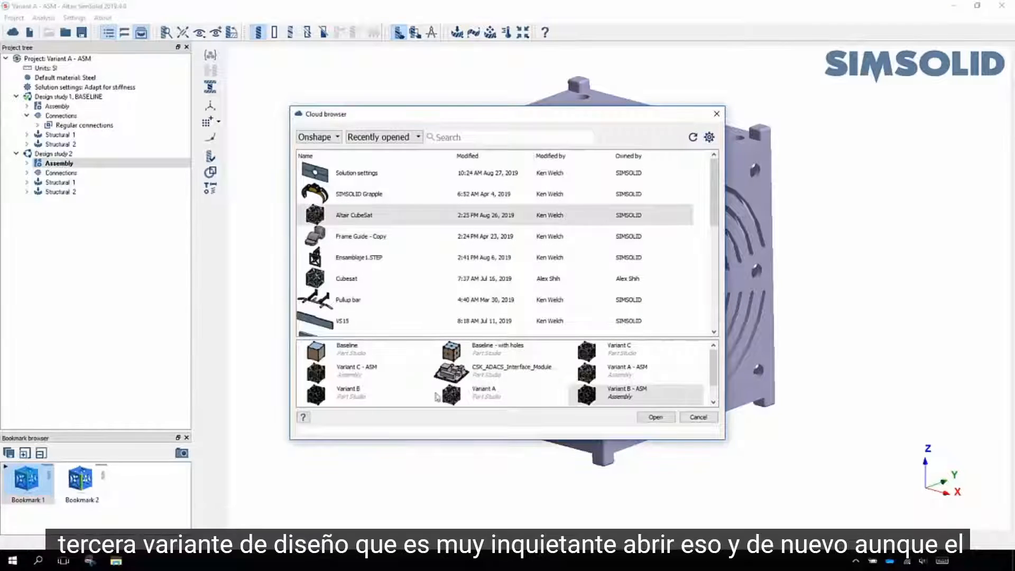
left_click(357, 379)
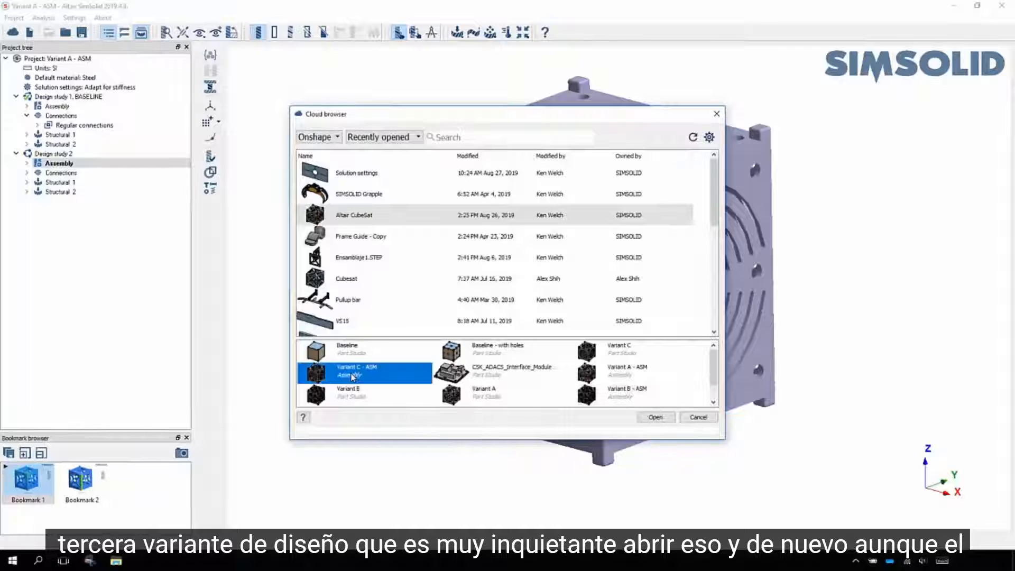
left_click(659, 417)
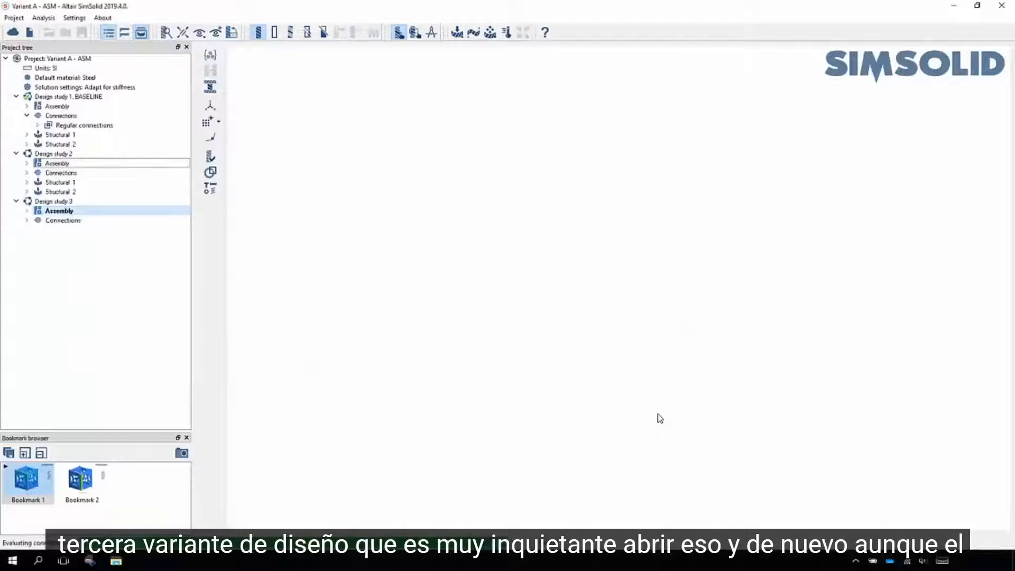
middle_click_drag(597, 360, 521, 393)
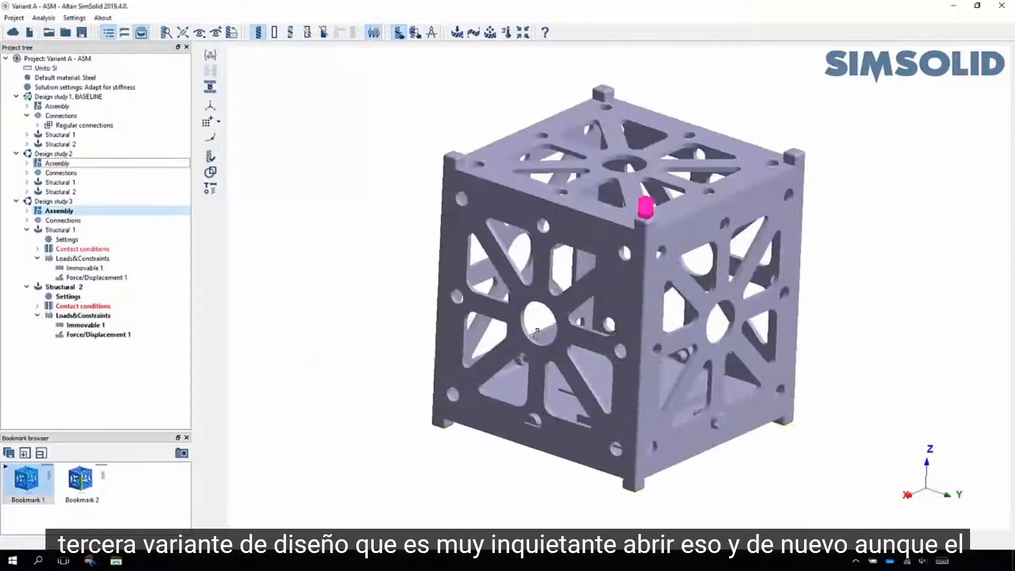
middle_click_drag(534, 334, 533, 335)
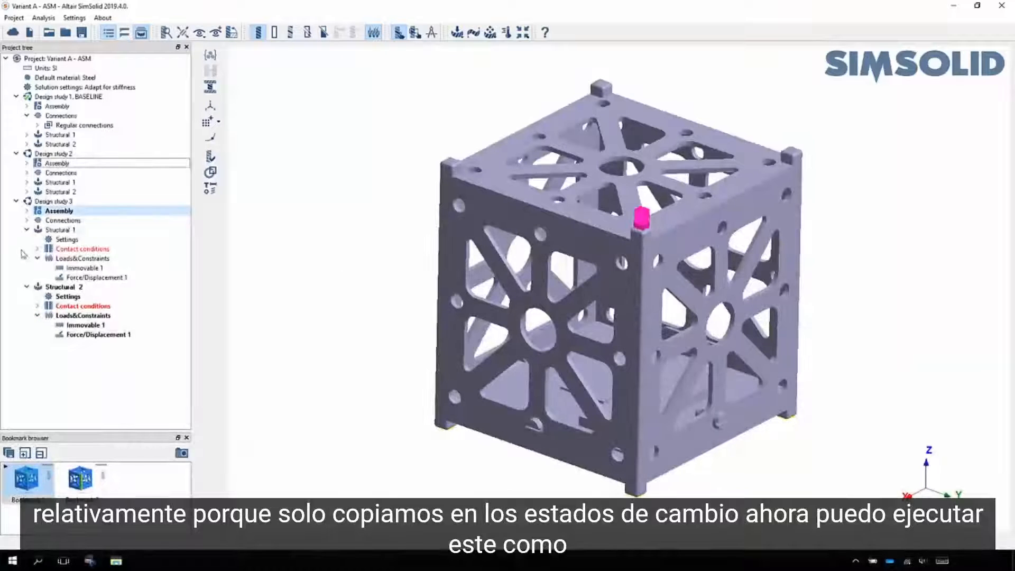
Solve all analyses in design study 3 and expand its branch in the project tree
left_click(17, 201)
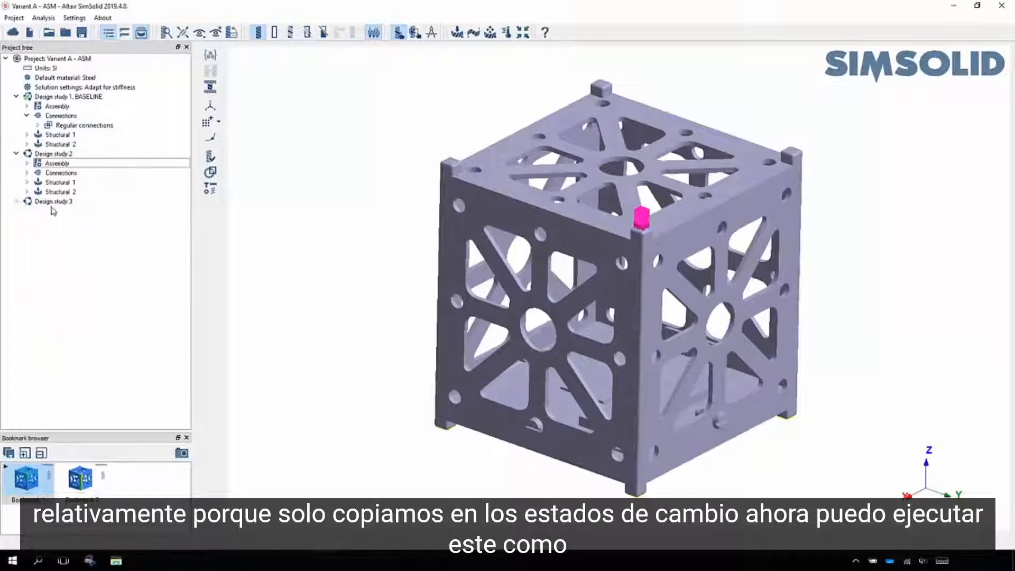
left_click(67, 201)
left_click(208, 72)
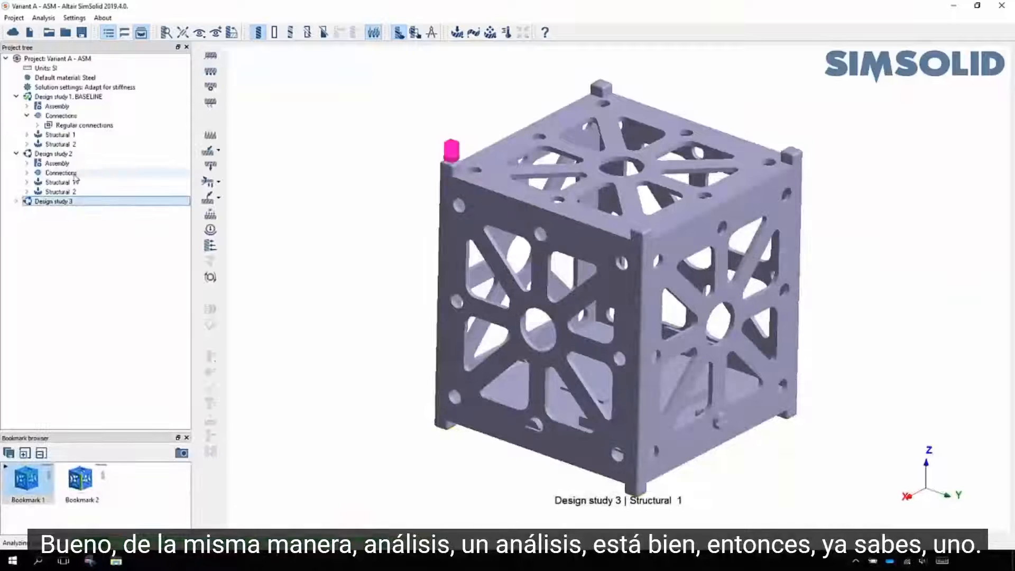
left_click(17, 202)
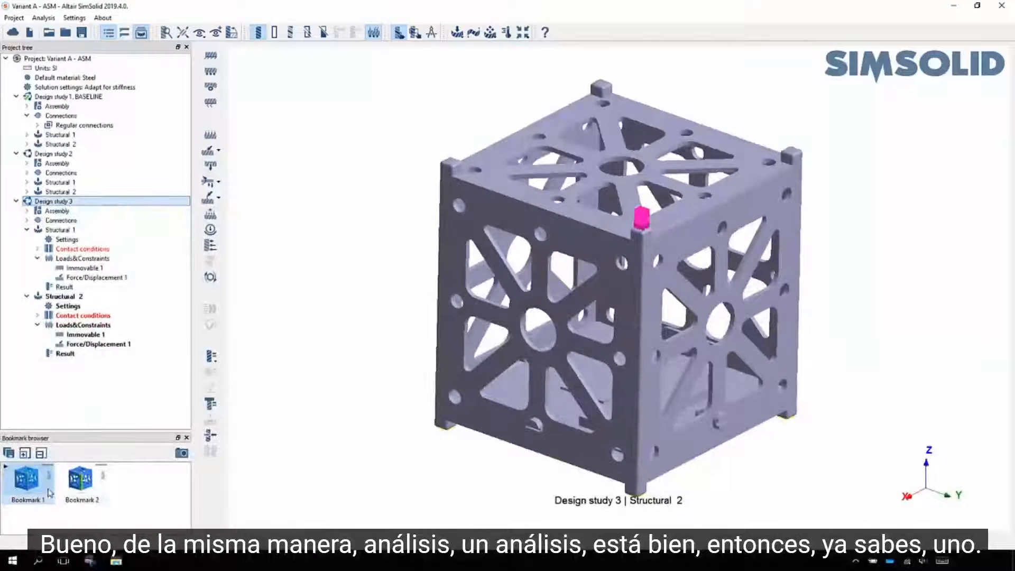
Recall the displacement bookmark and compare it with Structural 1 of design study 2 and Structural 2 of design study 3
left_click(27, 478)
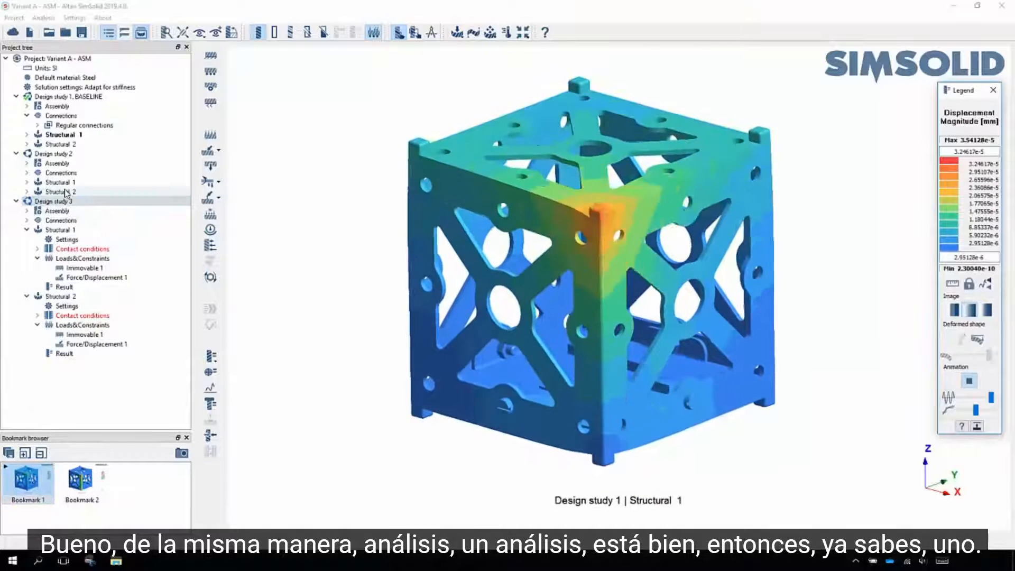
left_click(59, 182)
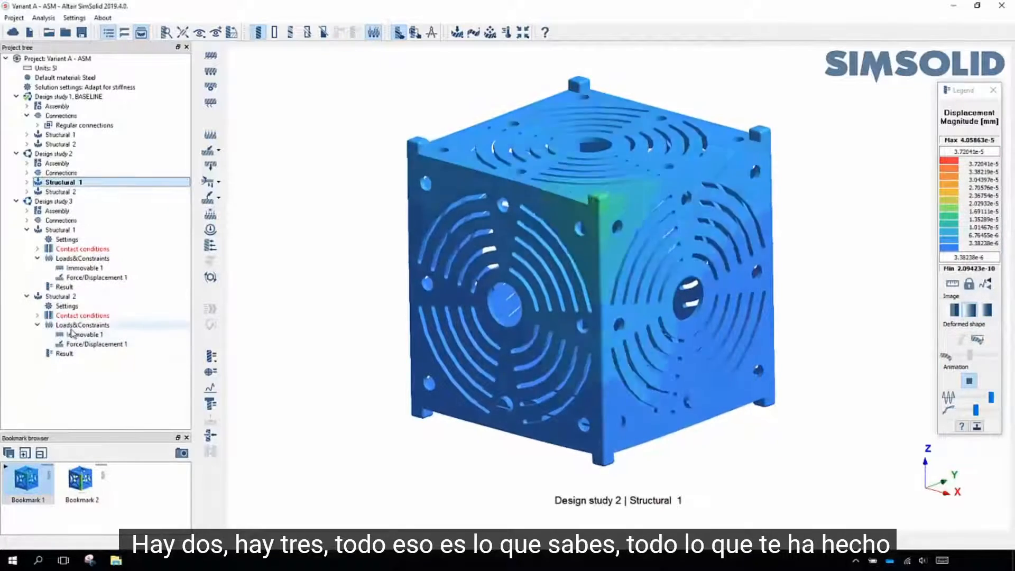
left_click(65, 356)
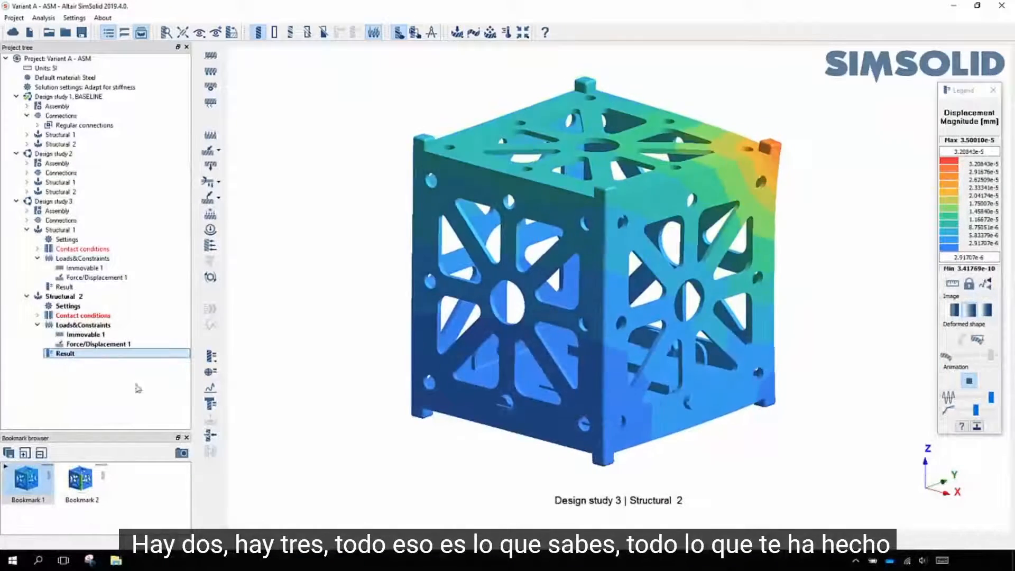
left_click_drag(494, 431, 407, 422)
left_click_drag(761, 364, 686, 311)
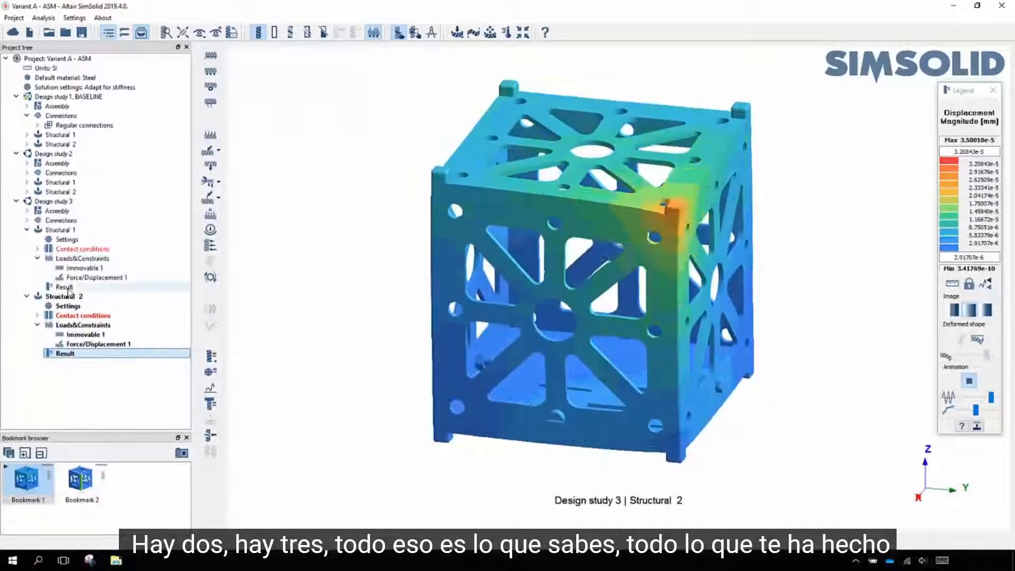
Inspect the Structural 1 displacement result of design study 3 and return to that study's assembly
left_click(64, 286)
left_click_drag(510, 385, 591, 380)
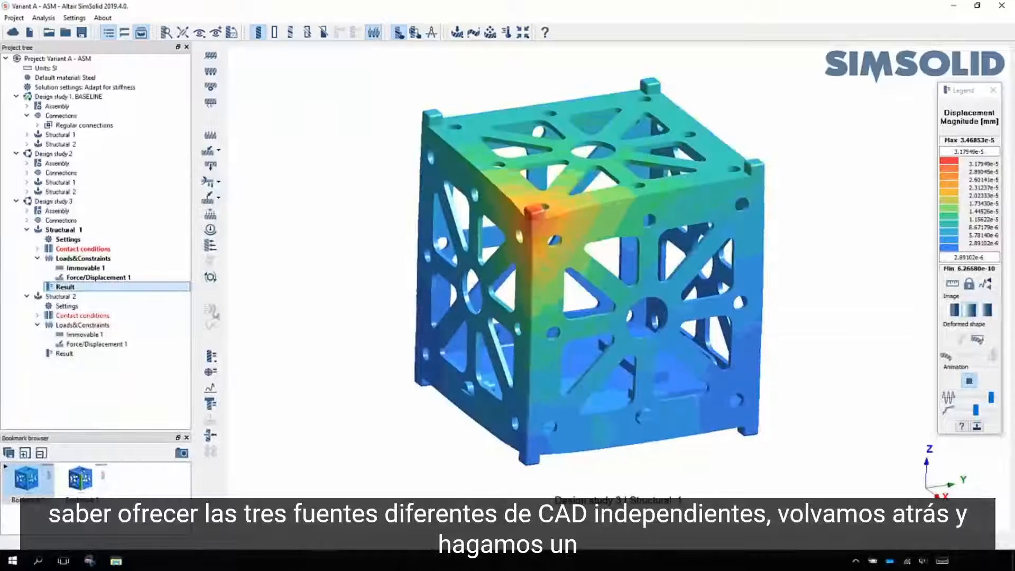
left_click(62, 211)
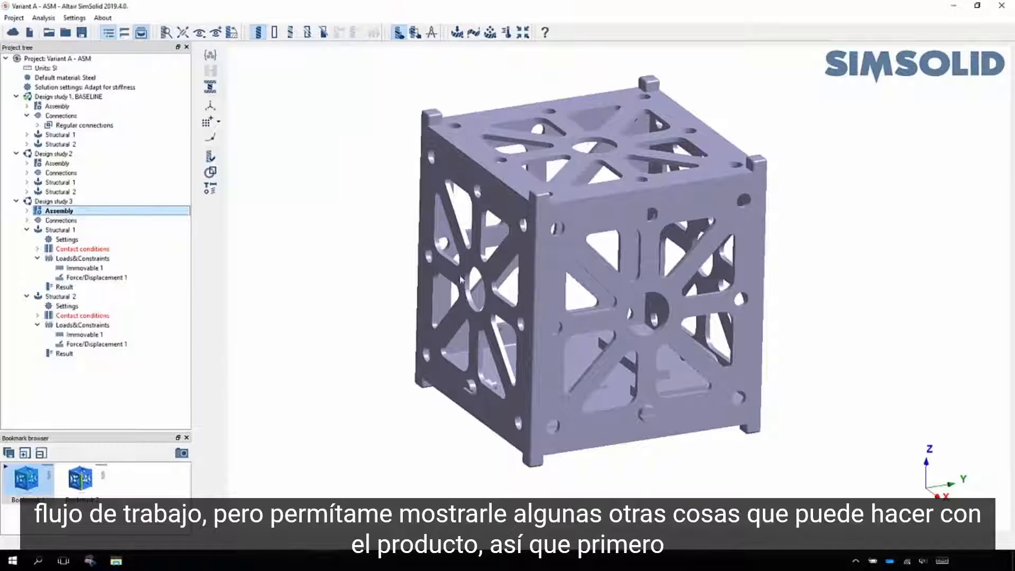
left_click_drag(540, 305, 587, 295)
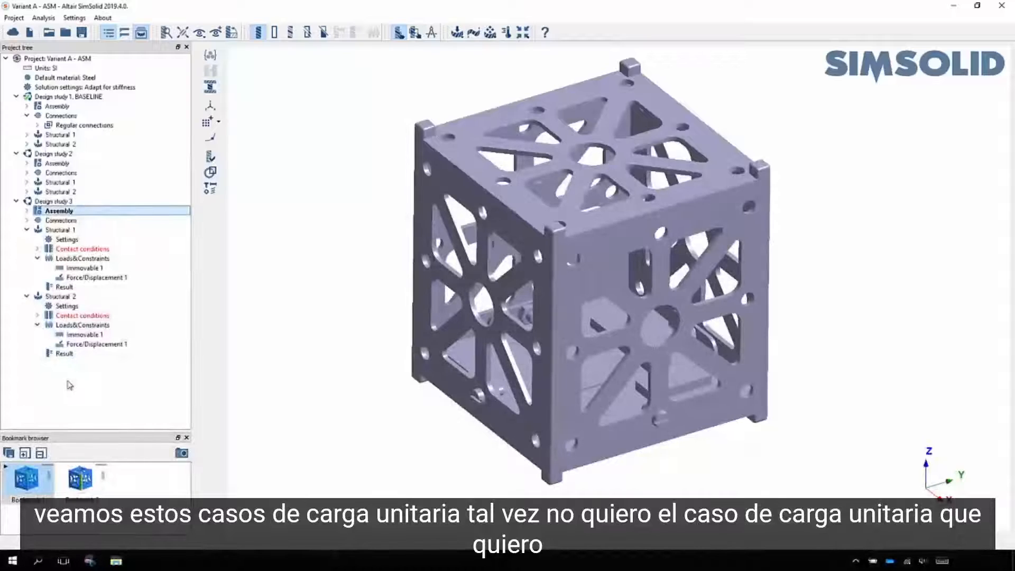
Create a structural superposition in design study 3 that combines the Structural 1 and Structural 2 analyses
left_click(523, 33)
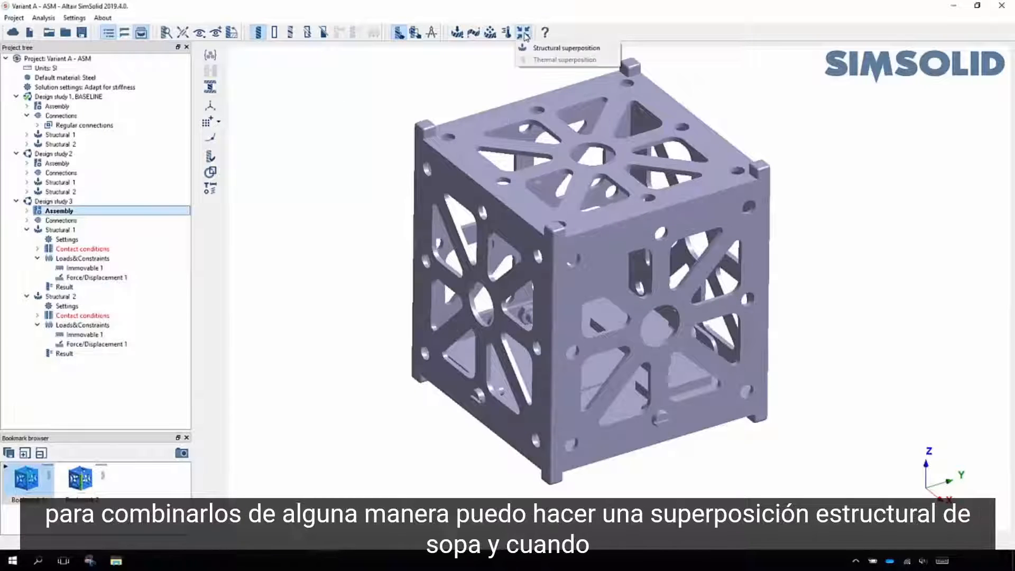
left_click(554, 49)
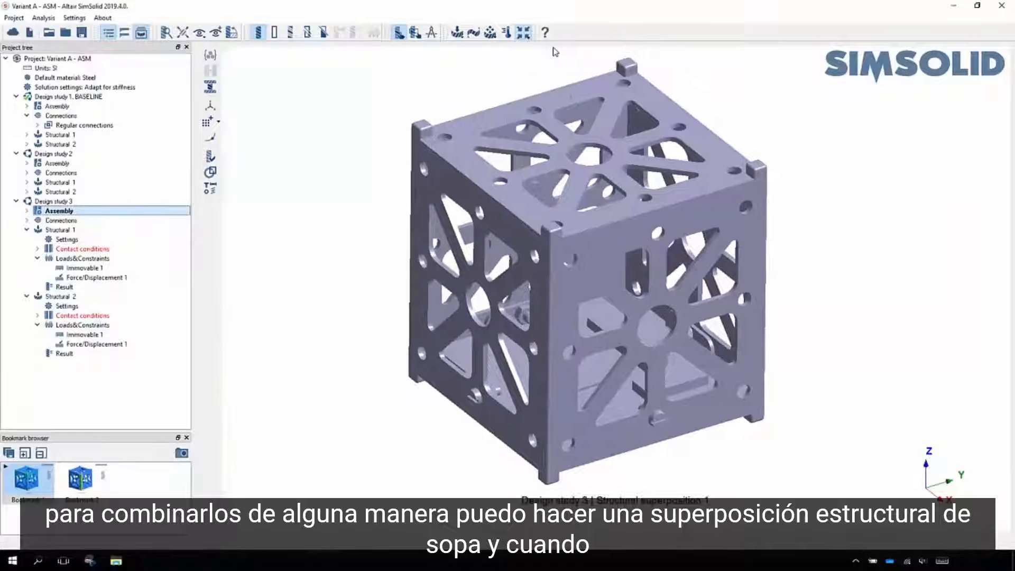
left_click_drag(375, 223, 397, 175)
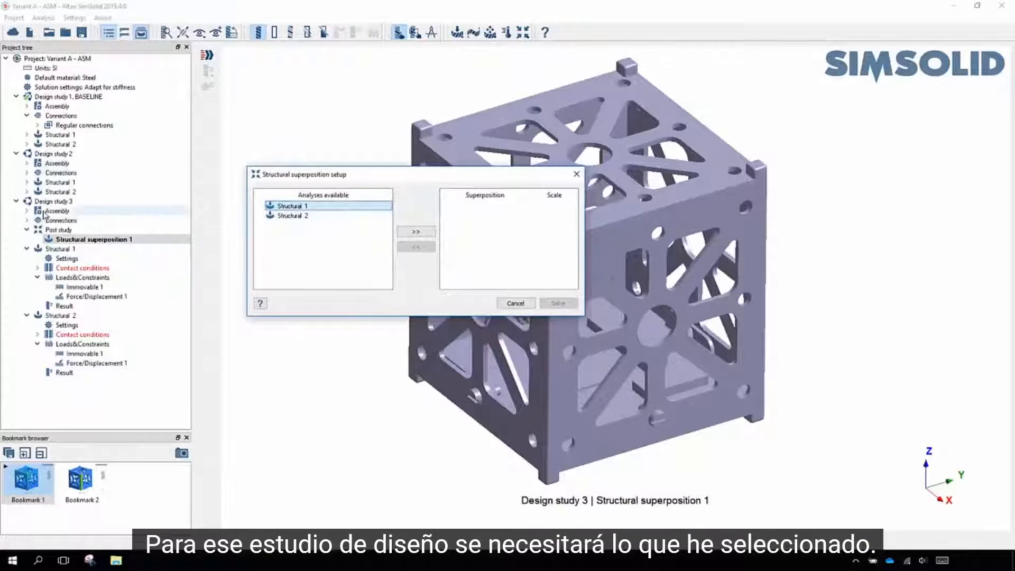
left_click(314, 217, "shift")
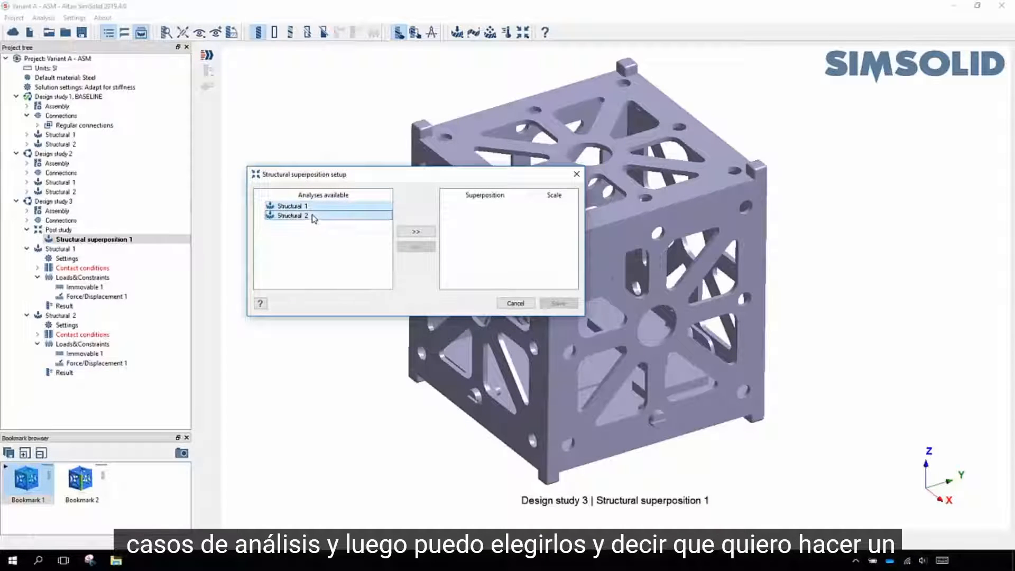
left_click(416, 231)
Set the superposition scale to 100 for both Structural 1 and Structural 2 and solve it
double_click(543, 207)
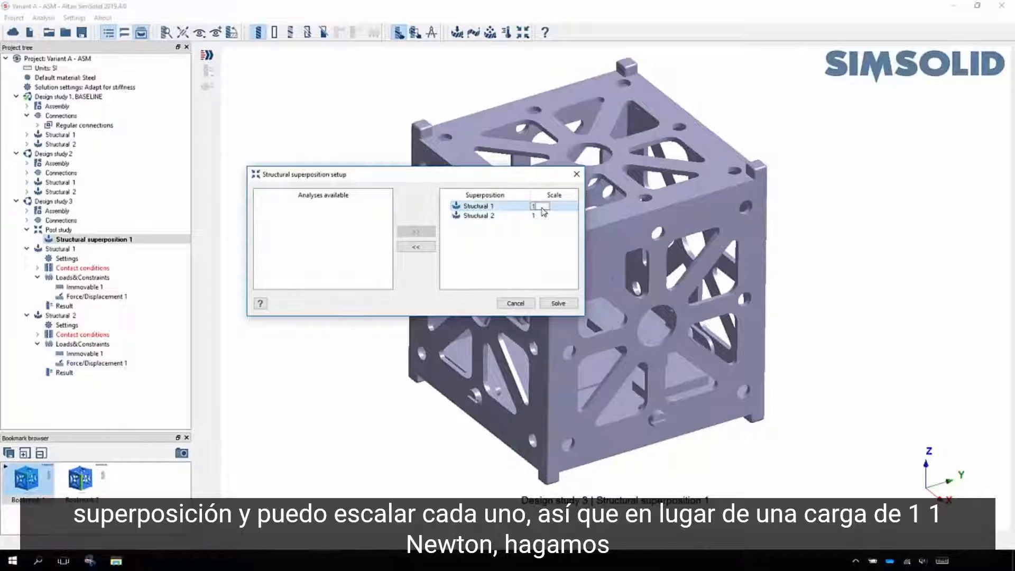
key("Return")
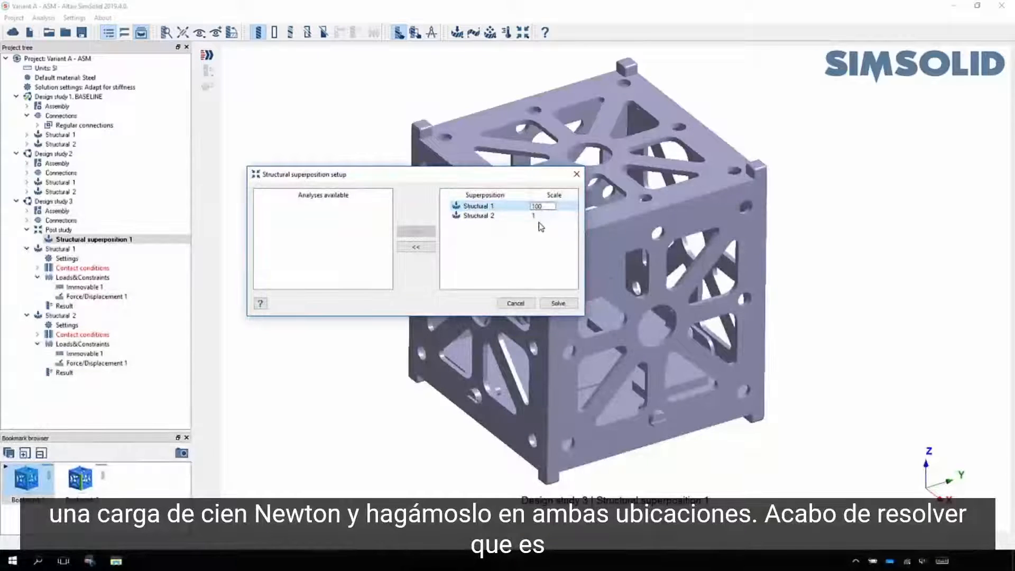
double_click(540, 217)
type("00")
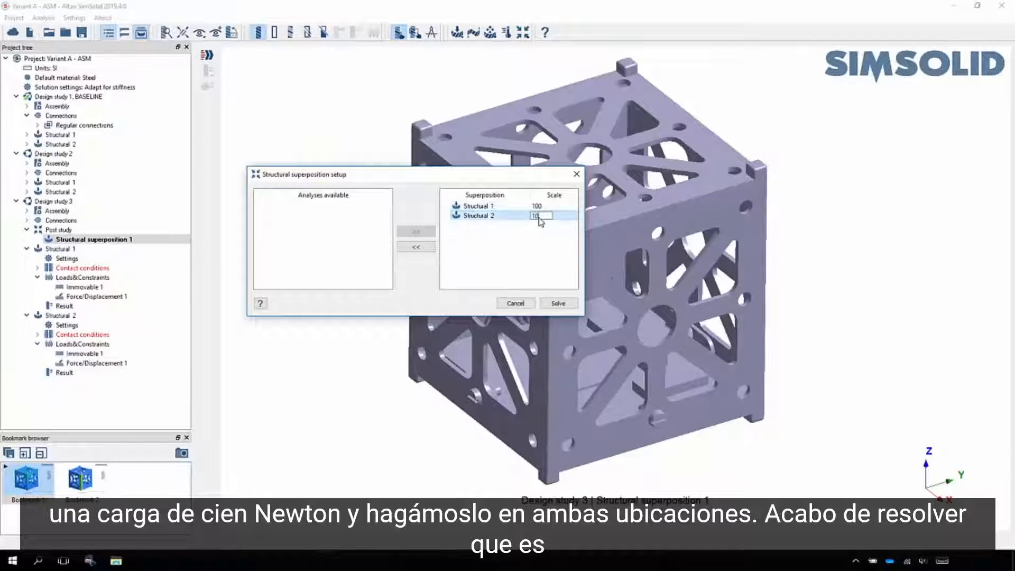
left_click(559, 303)
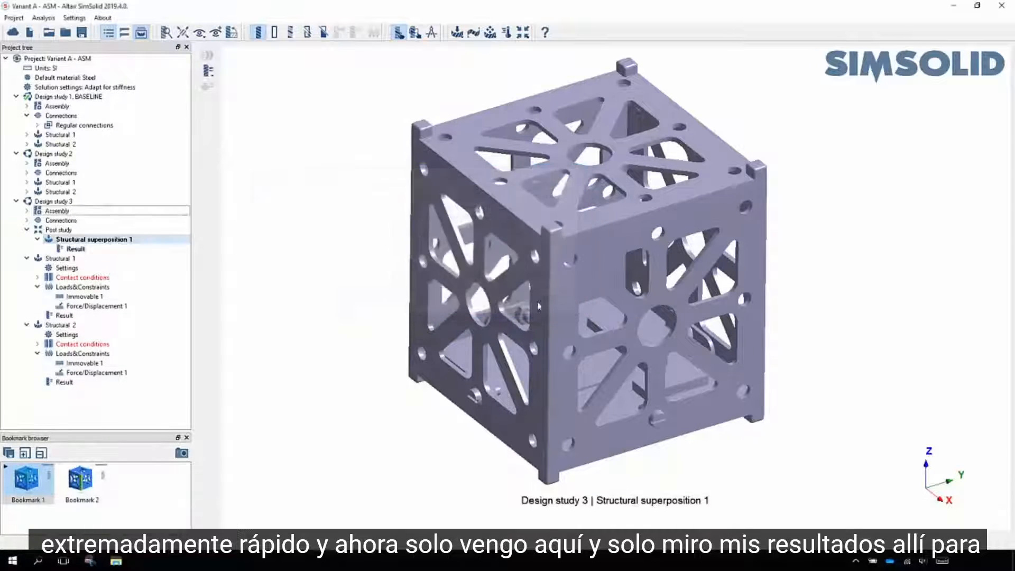
Plot the displacement magnitude for the result of Structural superposition 1
left_click(94, 250)
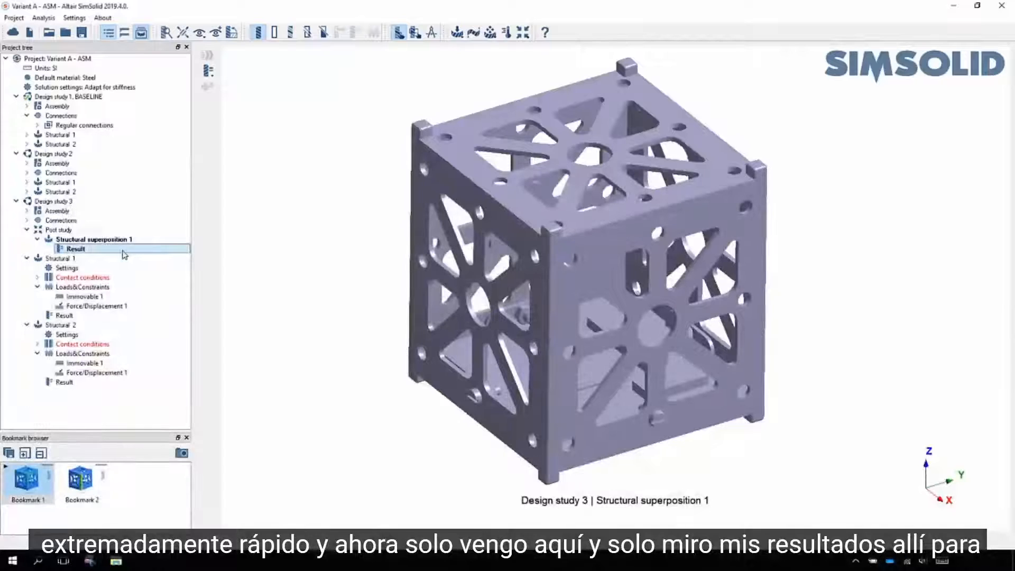
left_click(209, 72)
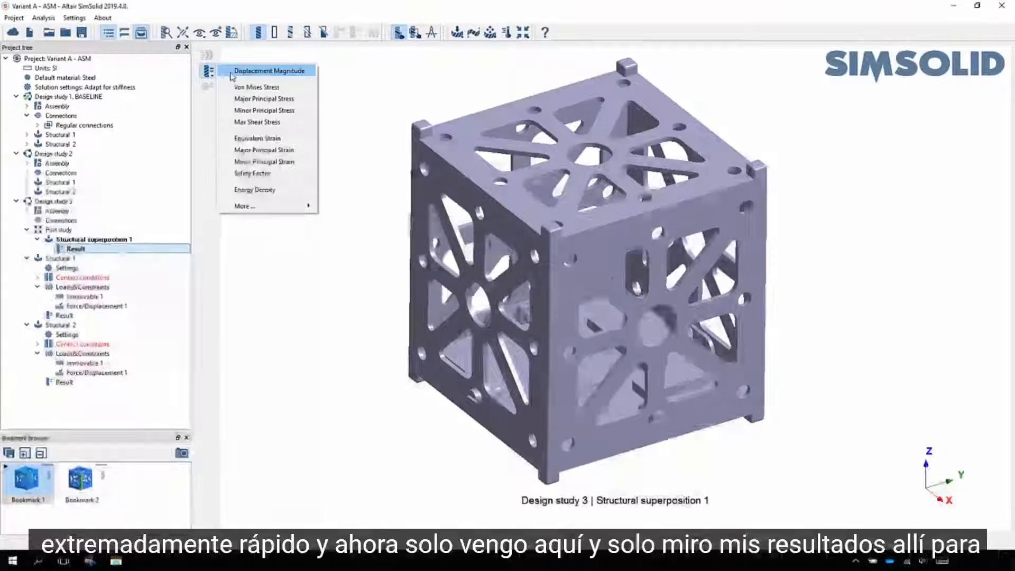
left_click(263, 72)
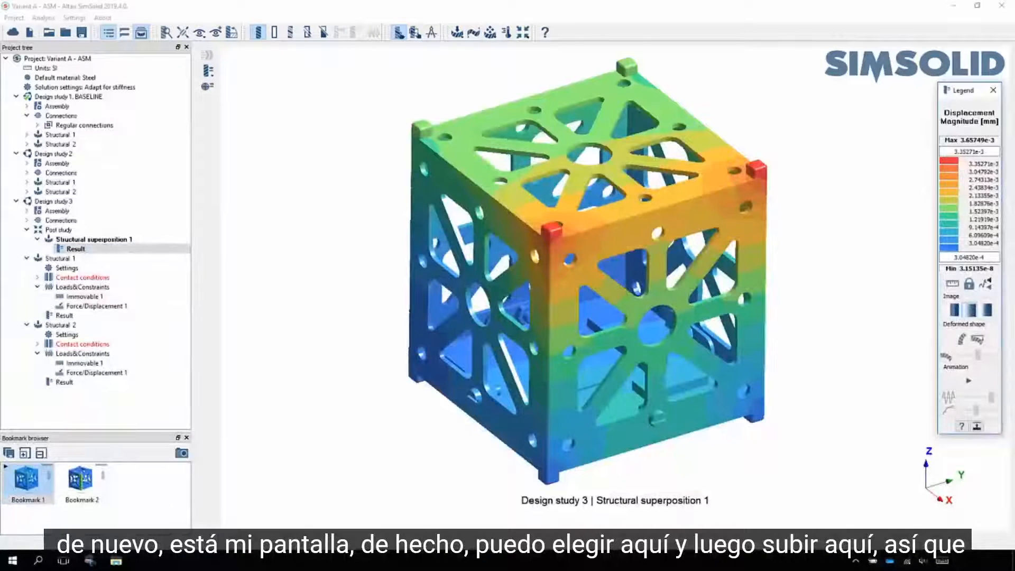
Recall the displacement bookmark and compare the superposition result with the Structural 1 and Structural 2 results of design study 3
left_click(28, 476)
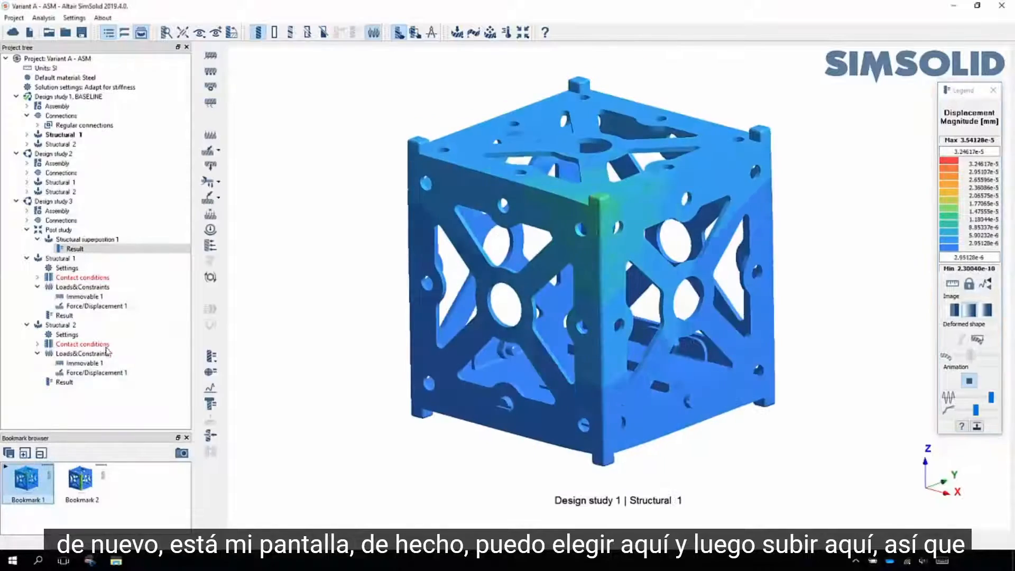
left_click(91, 251)
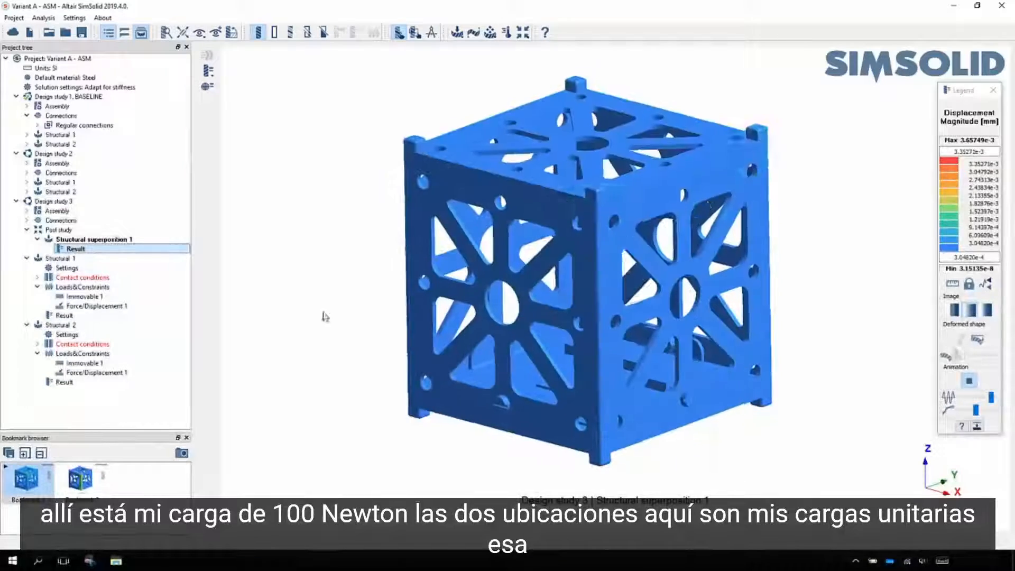
left_click(64, 315)
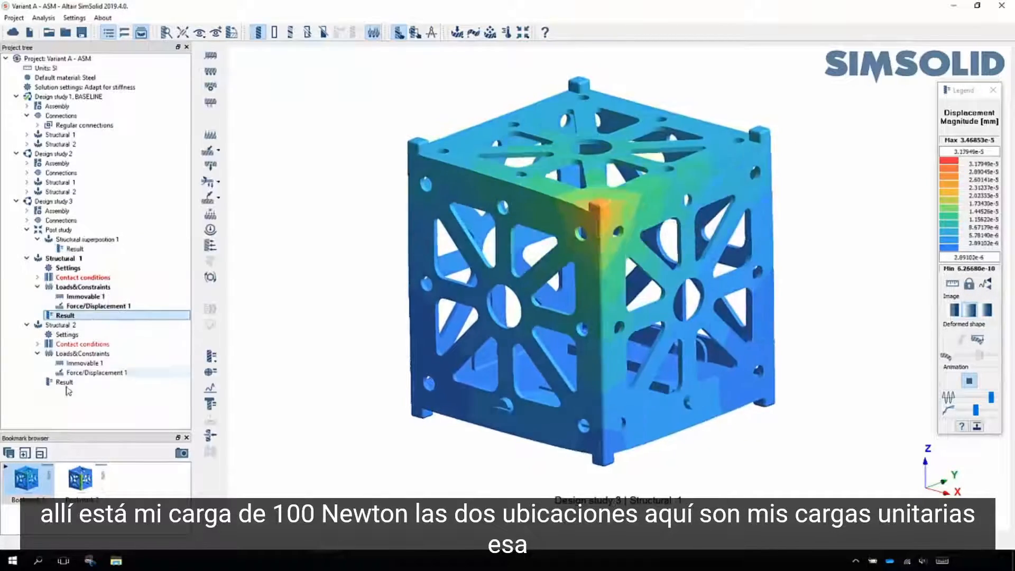
left_click(65, 382)
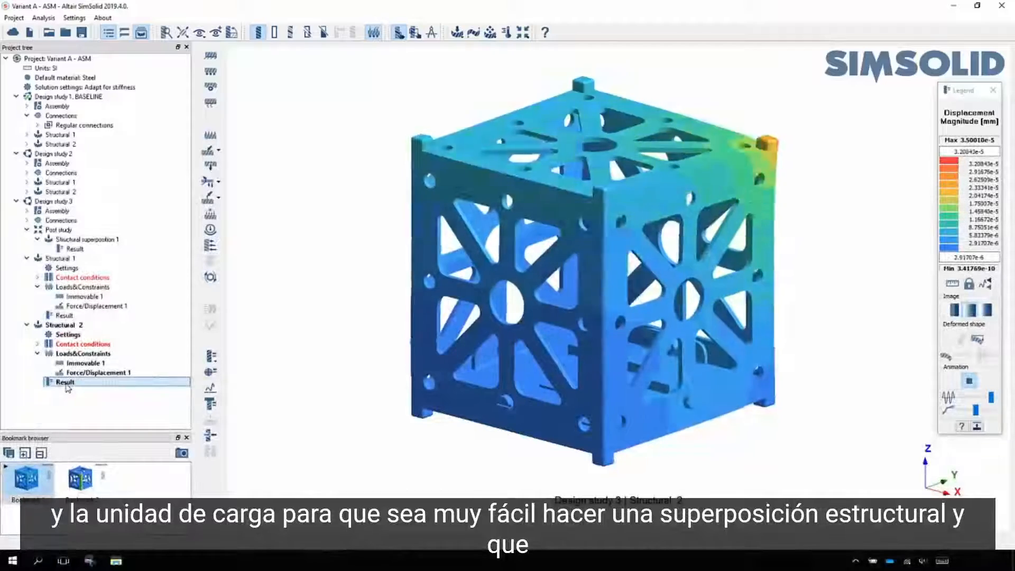
left_click(60, 315)
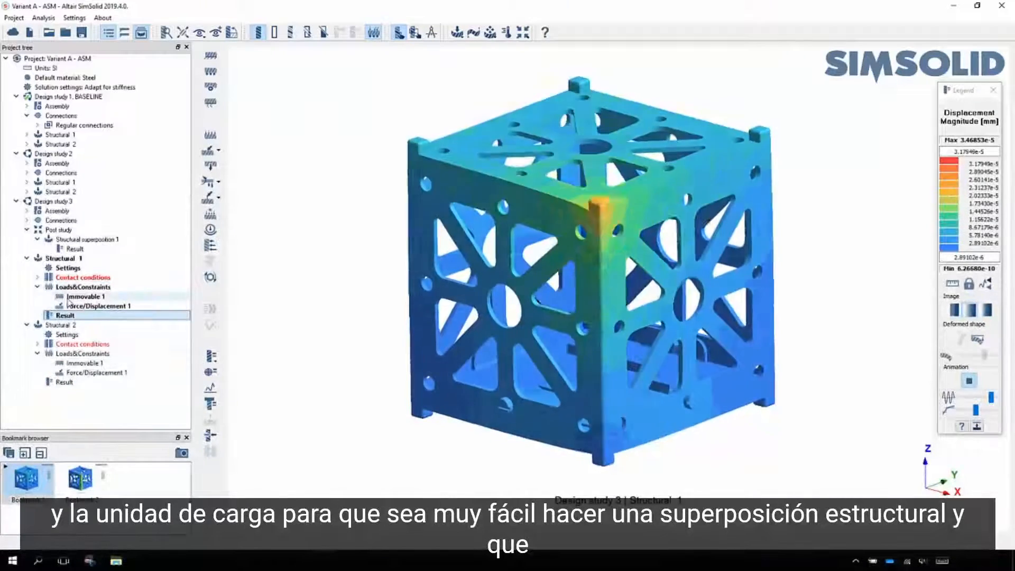
Create a modal analysis in design study 3 with 20 modes to find
left_click(59, 210)
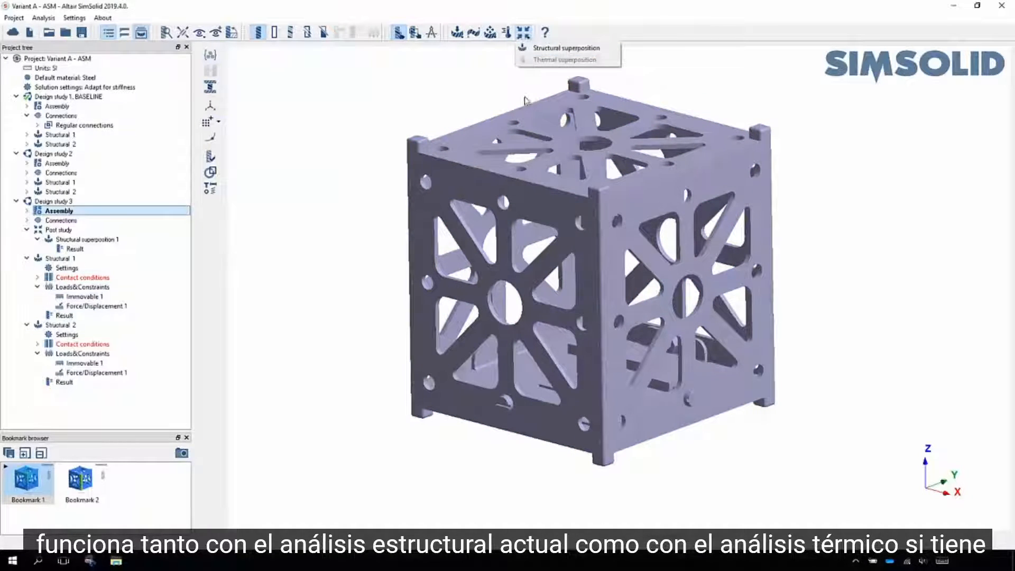
left_click(283, 127)
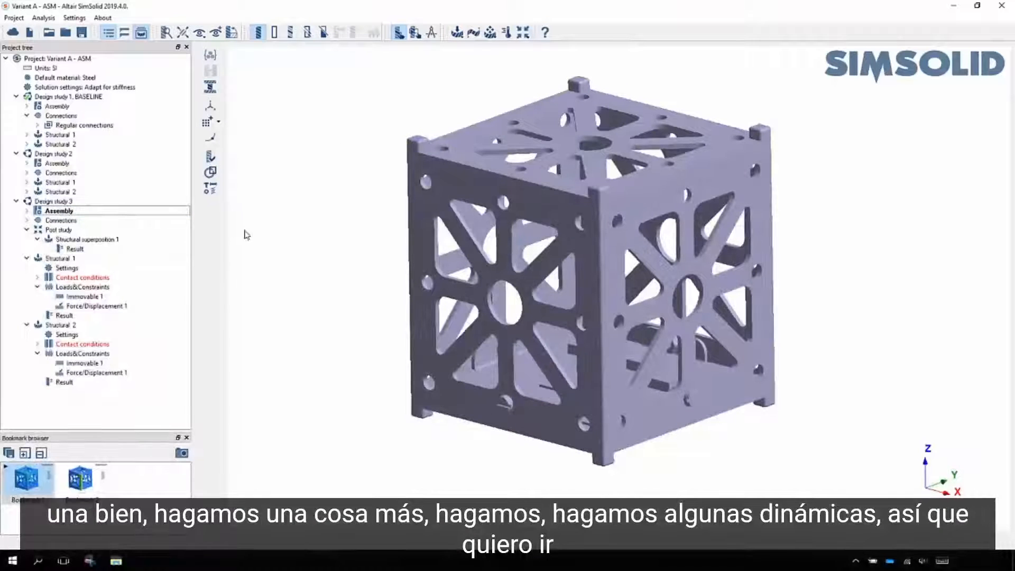
left_click_drag(506, 279, 504, 277)
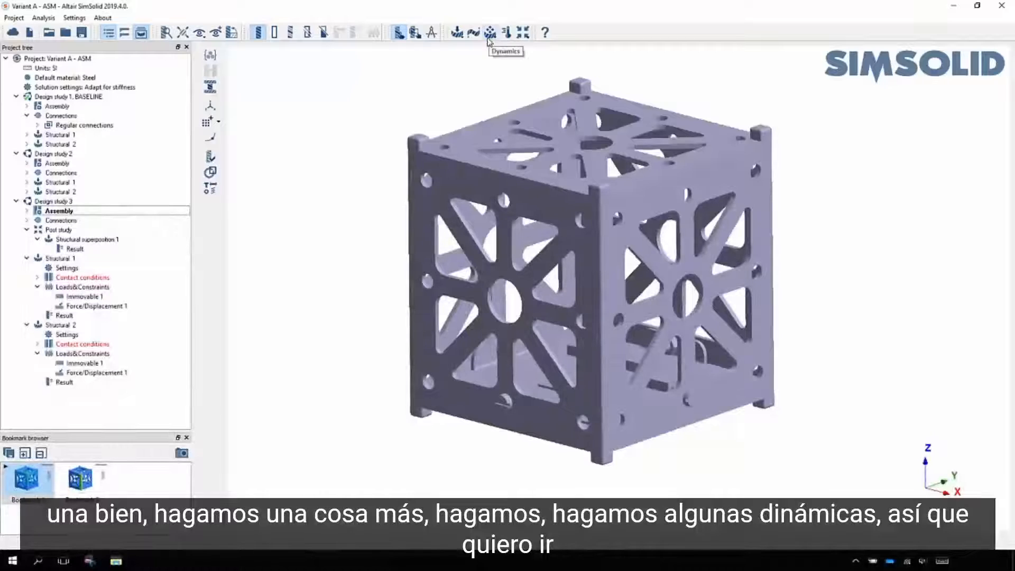
left_click(469, 33)
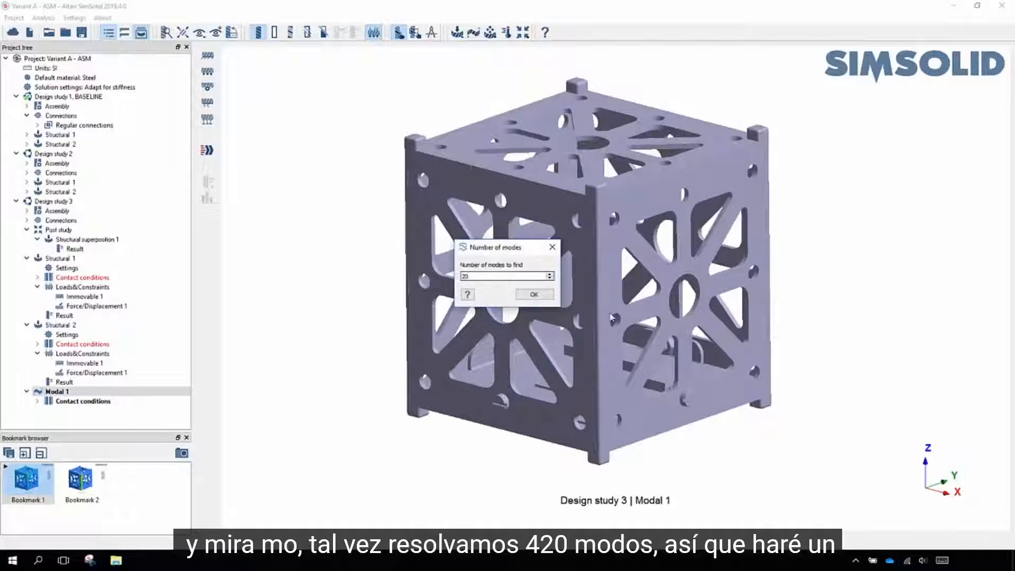
left_click(533, 294)
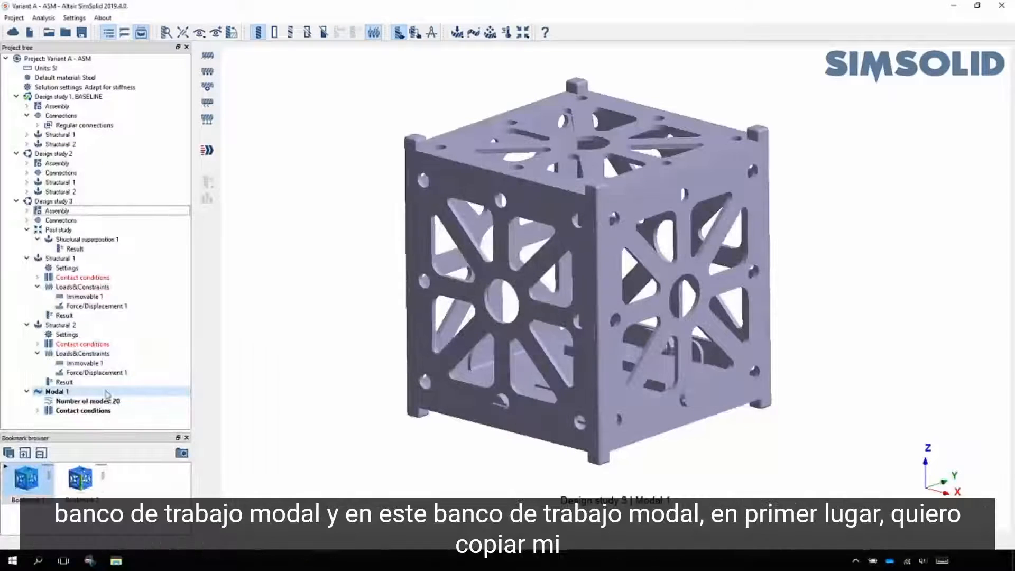
Copy the Immovable 1 constraint on the CubeSat's bottom feet from Structural 1 to Modal 1
left_click(26, 259)
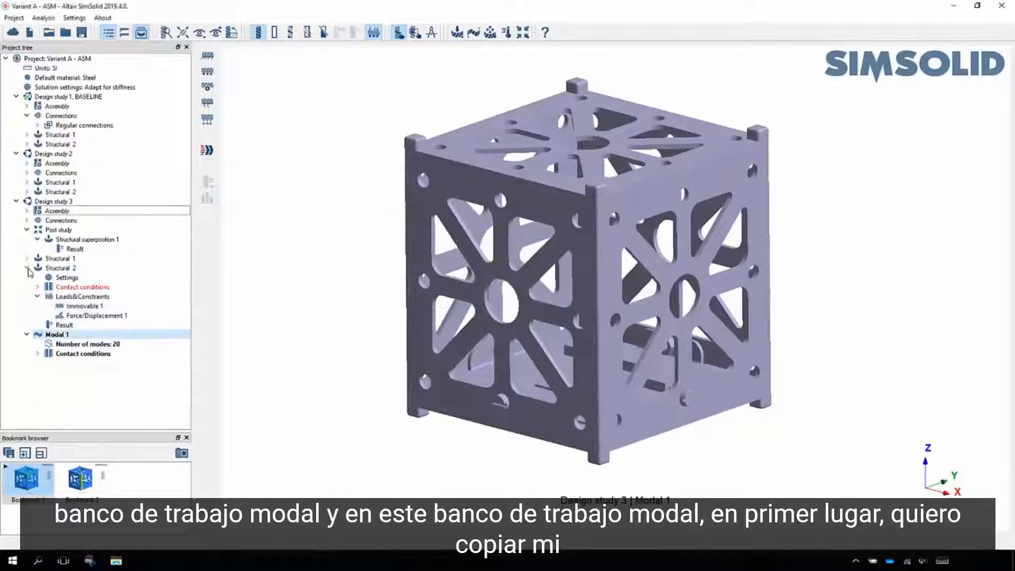
left_click(27, 269)
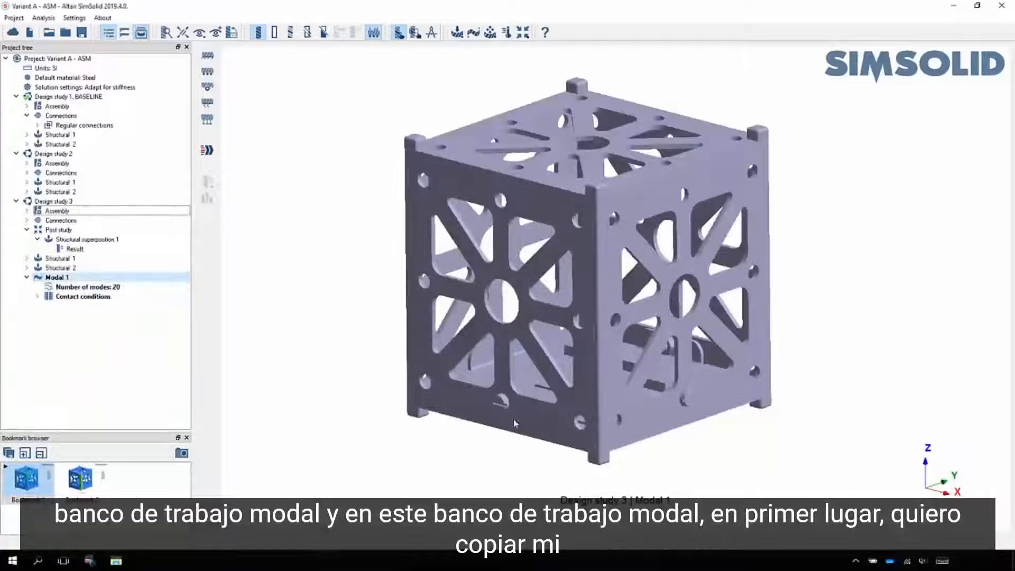
left_click(27, 259)
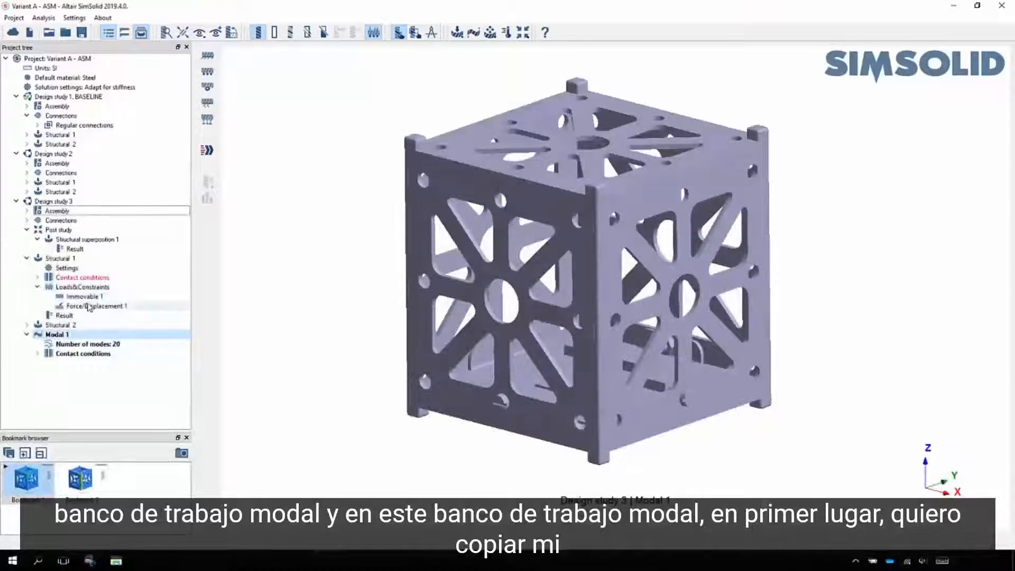
left_click_drag(575, 385, 549, 350)
left_click_drag(688, 389, 693, 326)
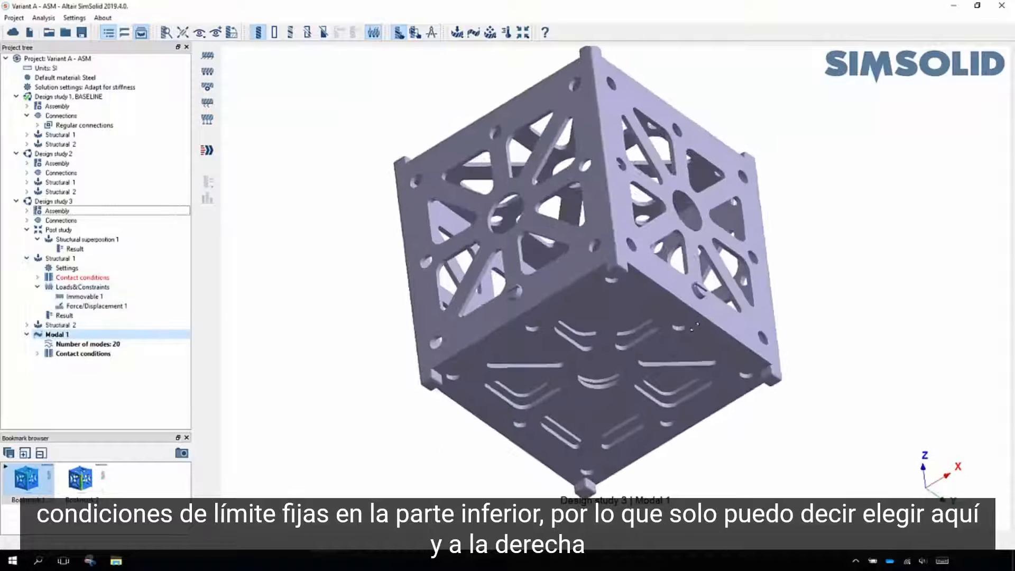
left_click(95, 297)
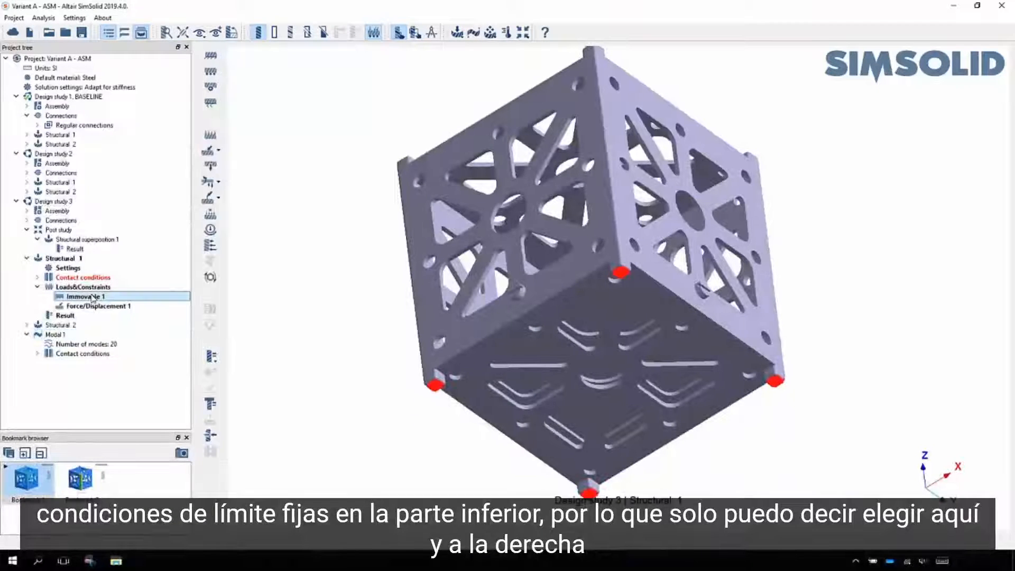
right_click(95, 297)
mouse_move(147, 320)
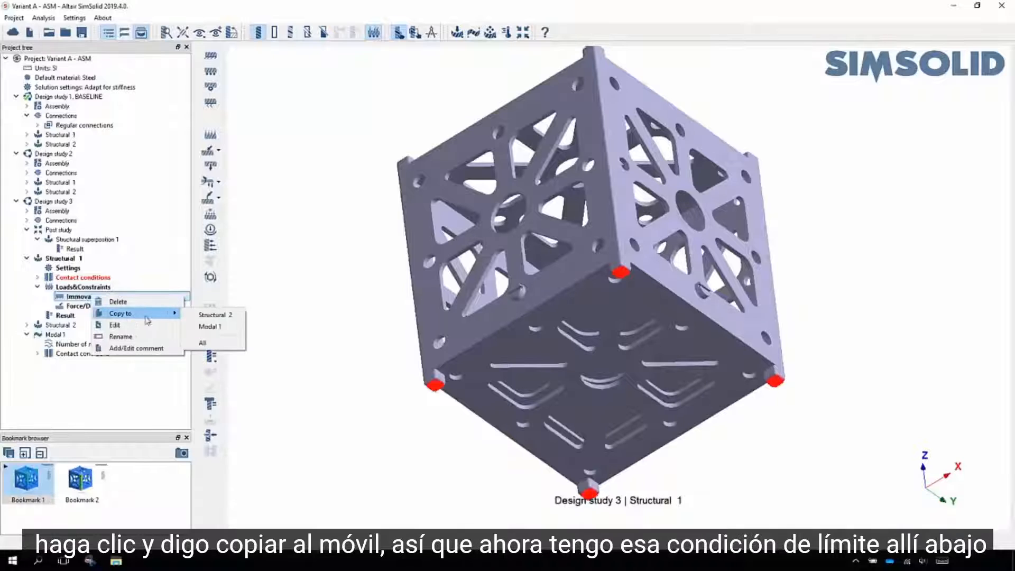
left_click(227, 329)
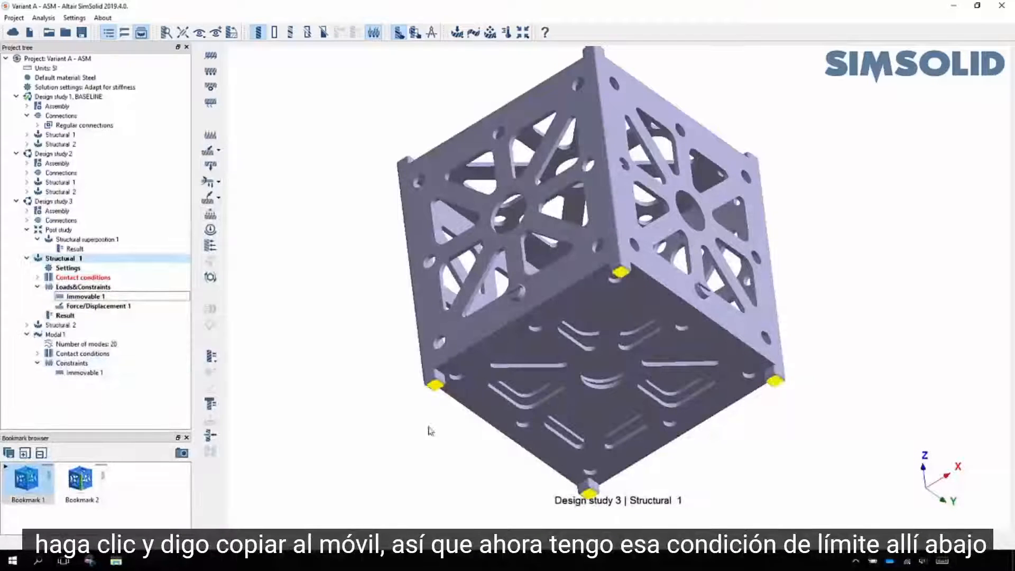
Solve the Modal 1 analysis of design study 3
left_click_drag(658, 236, 547, 376)
left_click(55, 334)
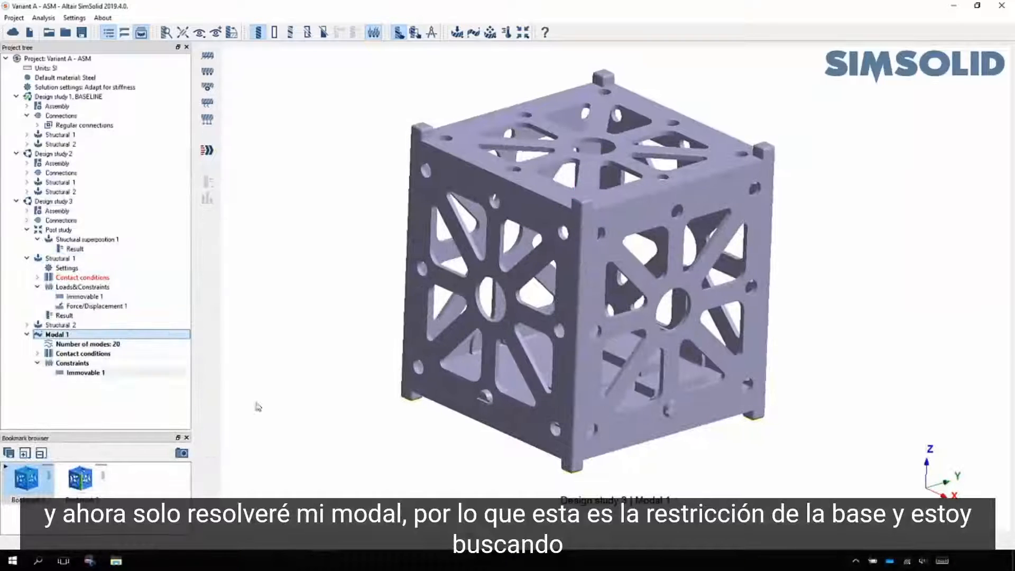
left_click(205, 147)
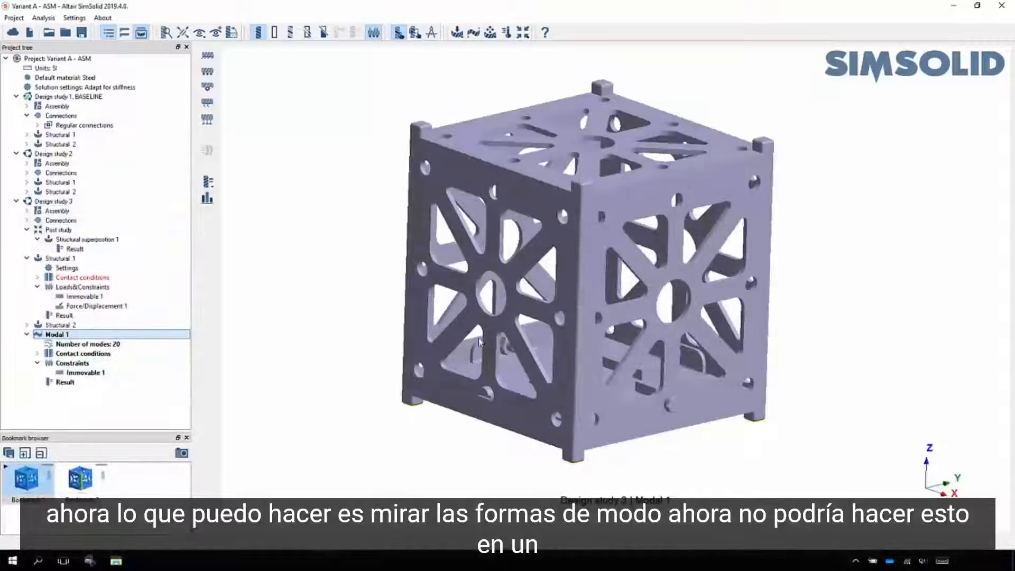
Plot the displacement magnitude of the modal result and animate the shape of mode 1
left_click(208, 185)
left_click(267, 181)
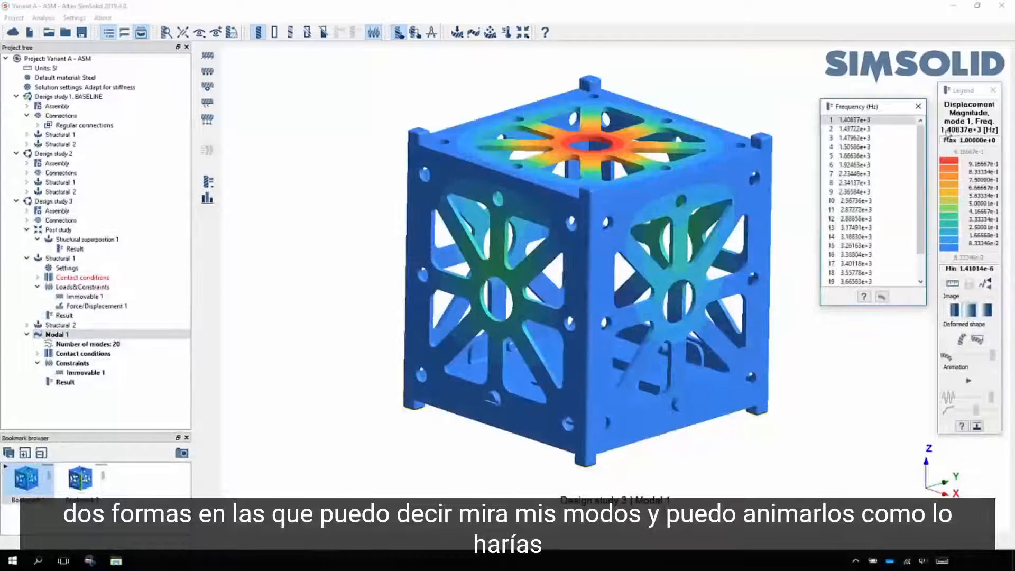
left_click(975, 339)
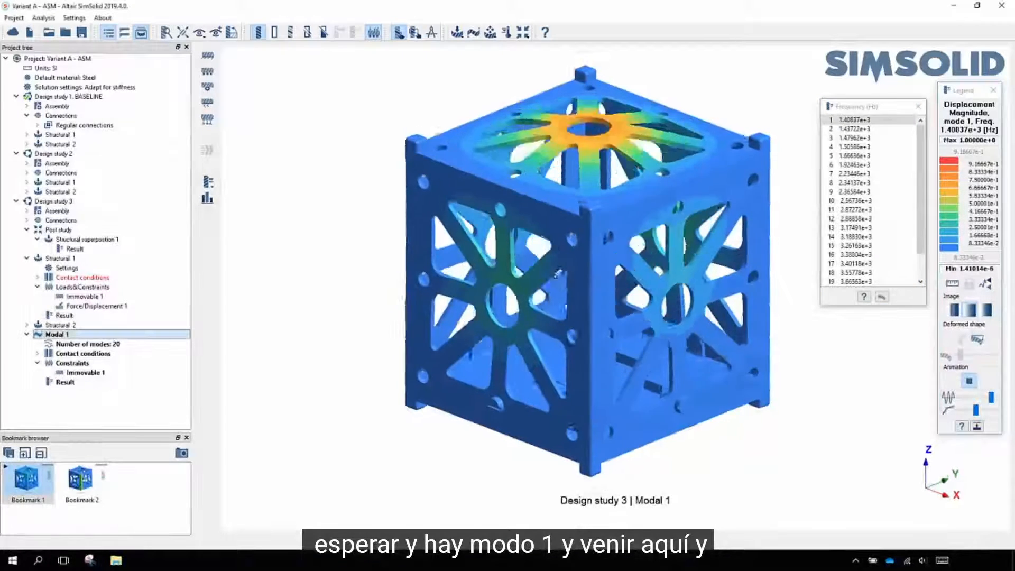
View the animated displacement shapes of modes 2, 3 and 4 of the modal result
left_click(840, 127)
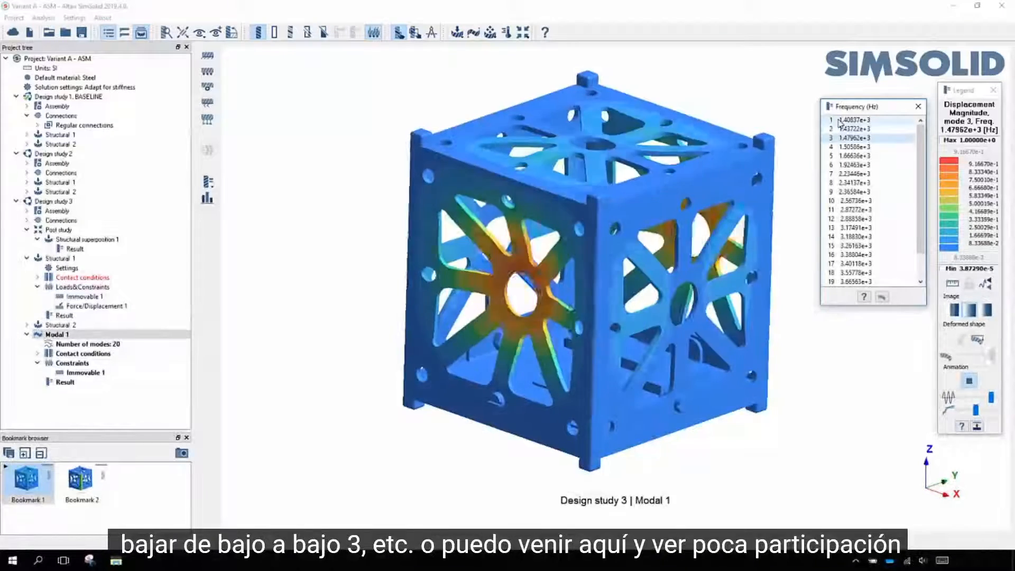
key("Down")
key("Down")
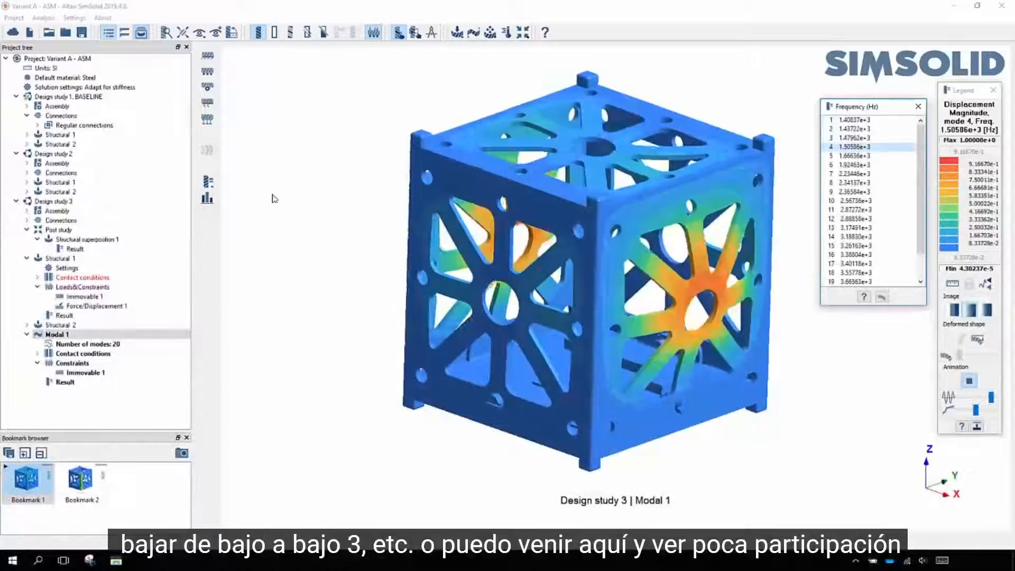
Show the modal participation factors of Modal 1 and enlarge the table to display all 20 modes
left_click(207, 198)
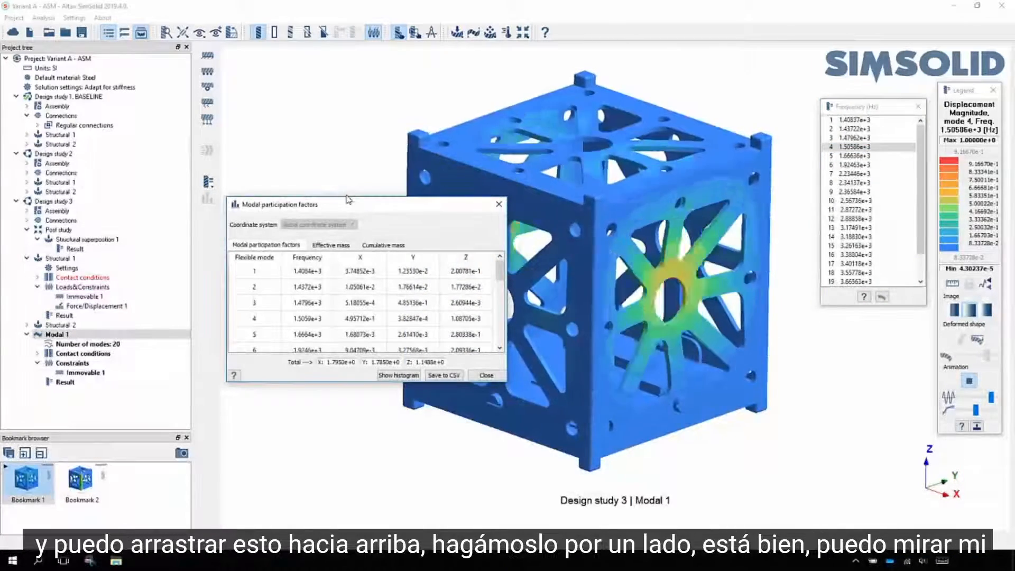
left_click_drag(327, 198, 201, 79)
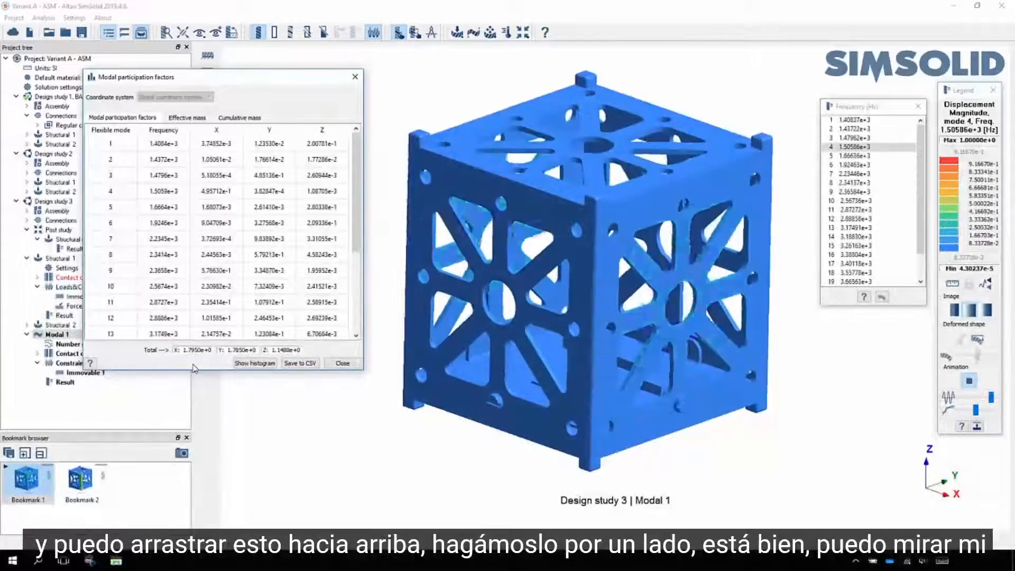
left_click_drag(170, 369, 169, 492)
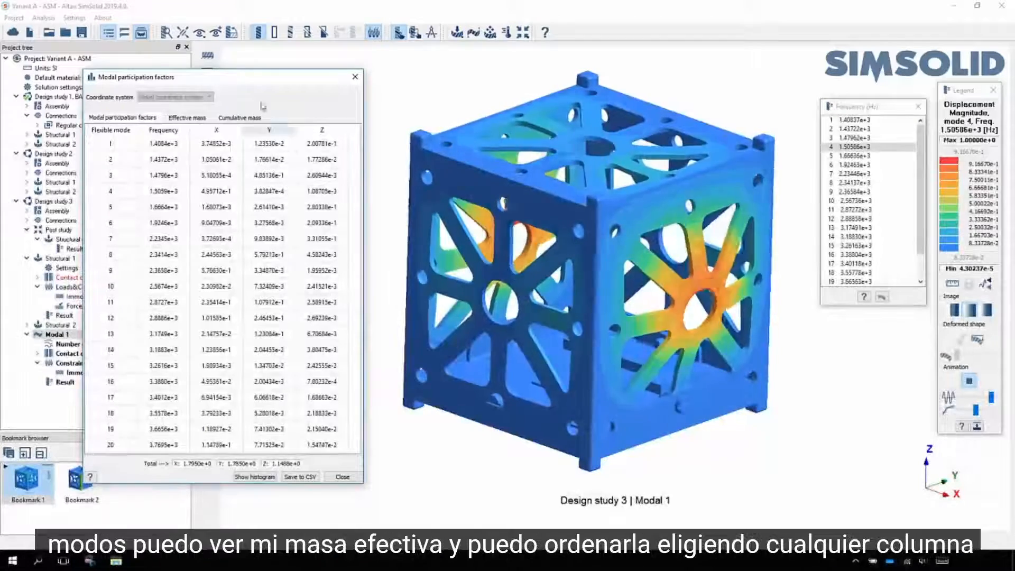
Sort the effective masses by the Z percentage in descending order and view the Z-axis effective mass histogram
left_click(206, 119)
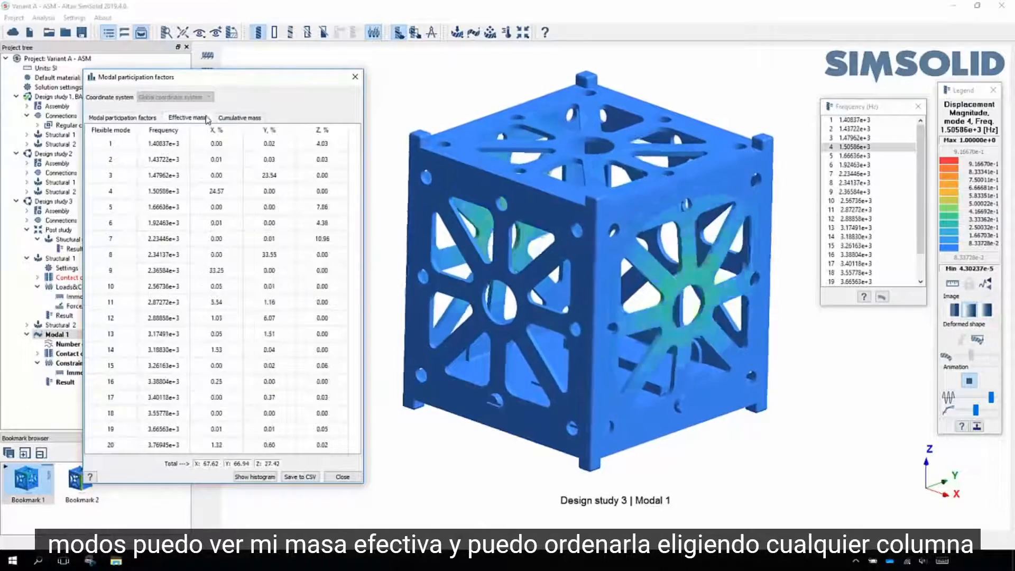
left_click(320, 130)
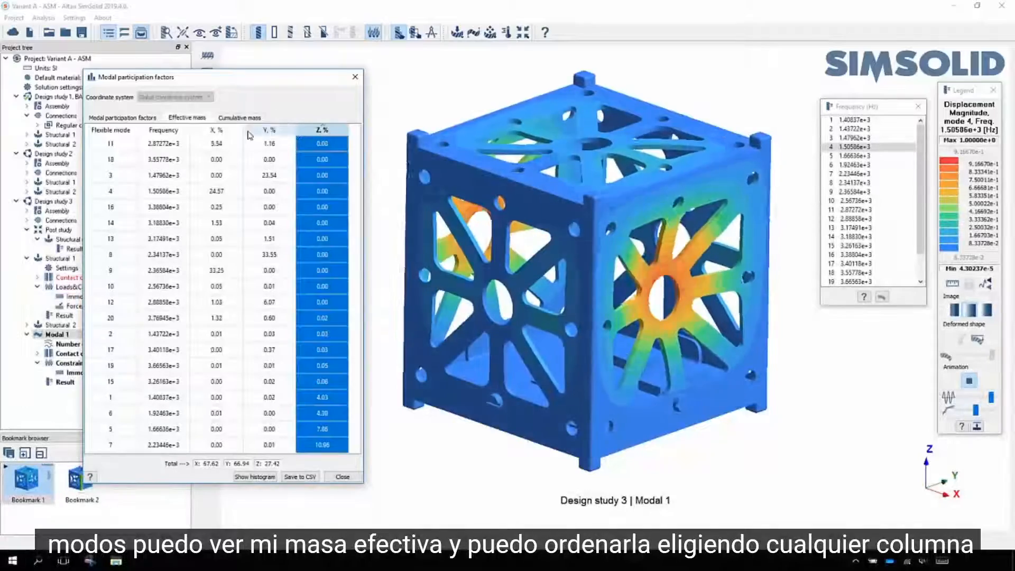
left_click(317, 130)
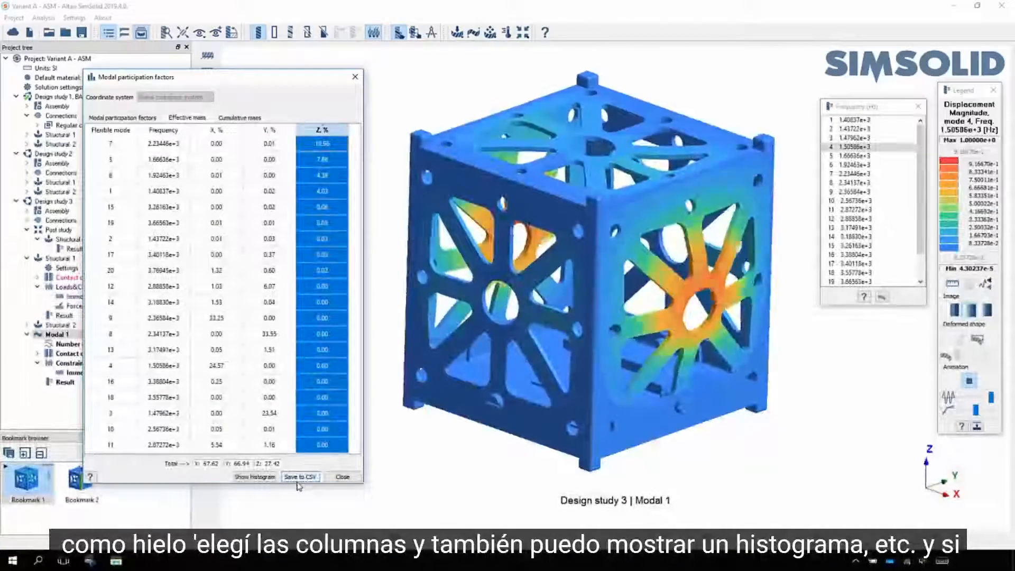
left_click(254, 477)
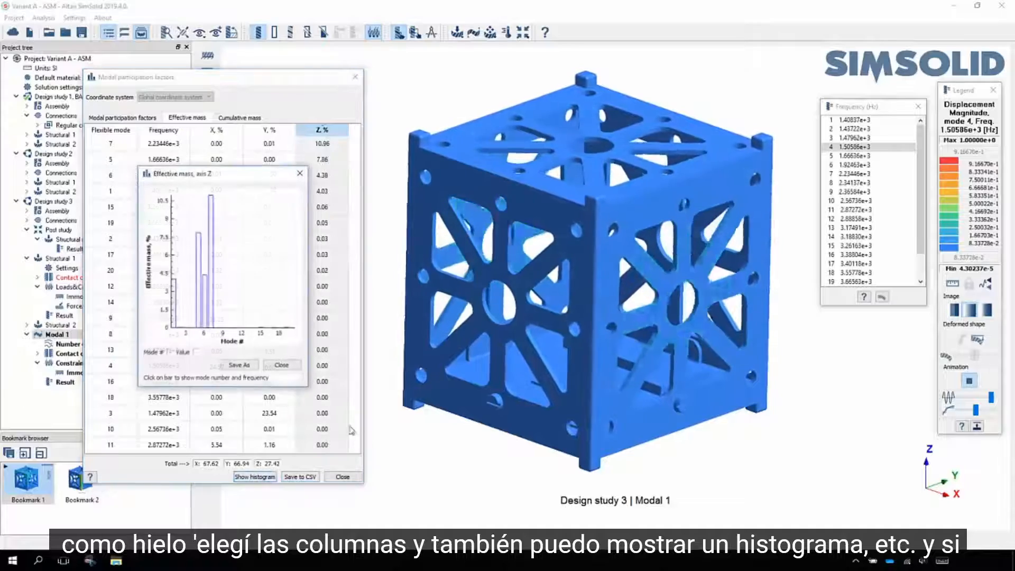
left_click(300, 173)
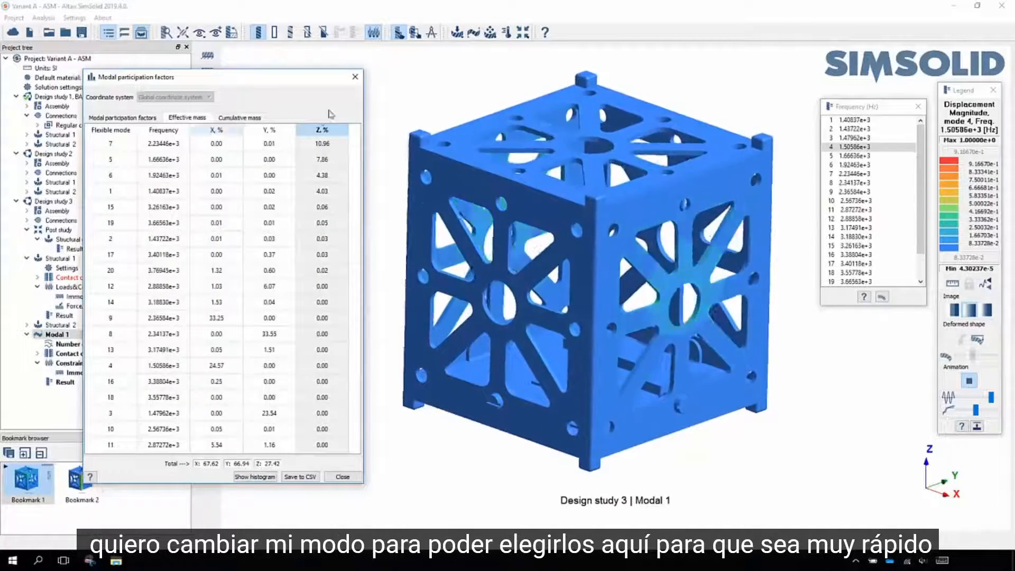
View the shapes of modes 7 and 5 from the effective mass table, return to mode 7, and close the table and plot
left_click(111, 144)
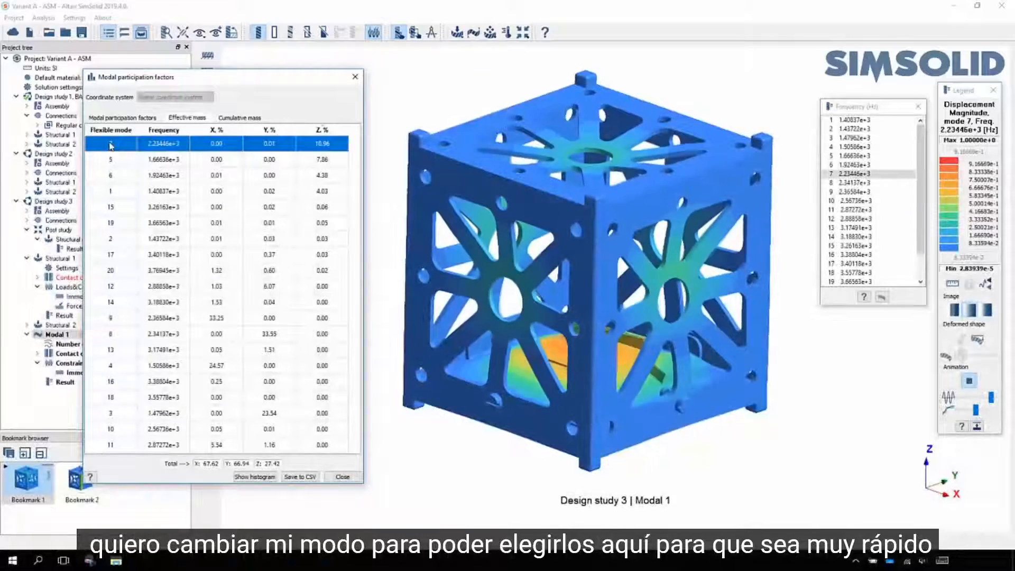
left_click(105, 160)
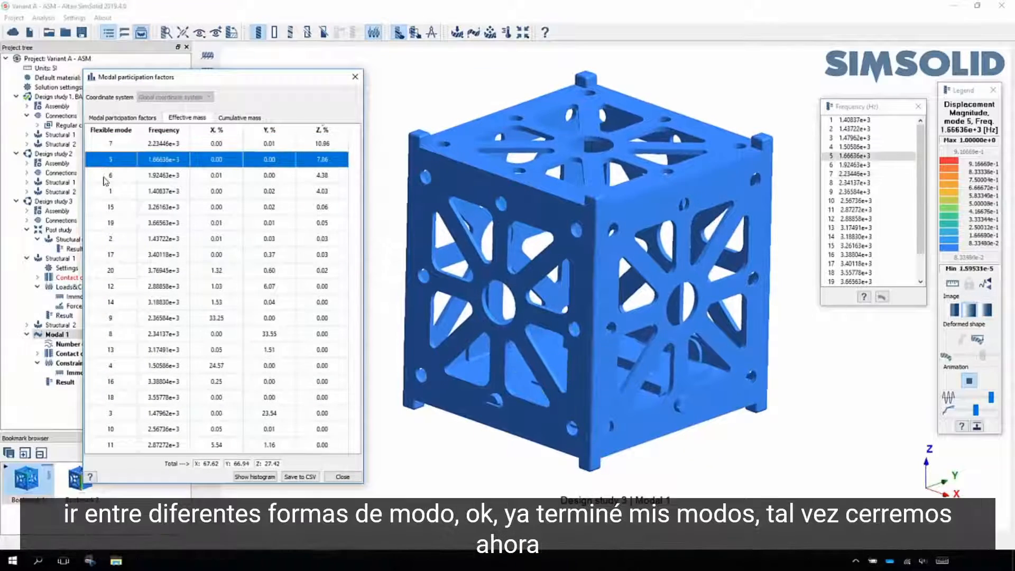
left_click(104, 144)
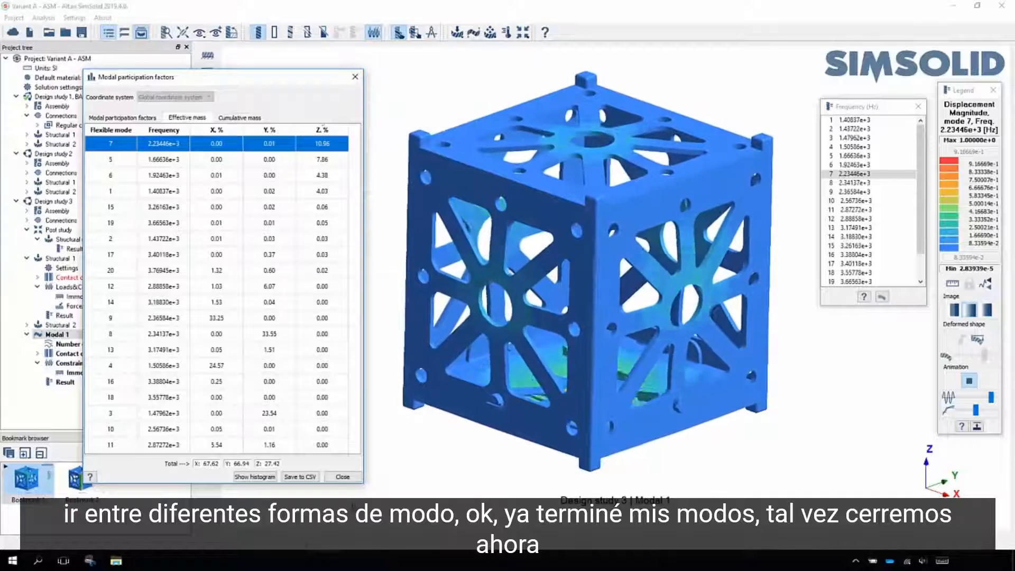
left_click(346, 478)
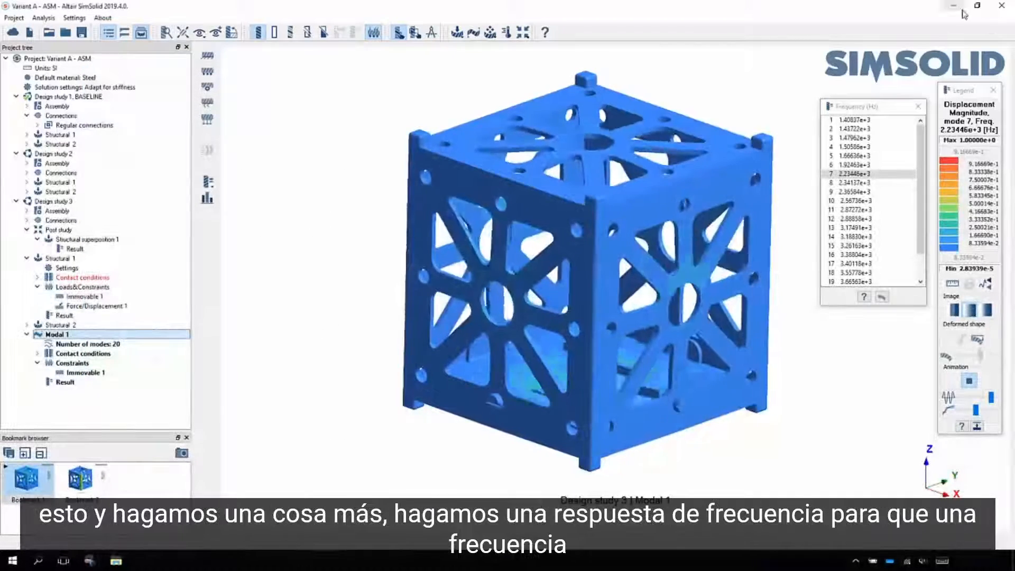
left_click(995, 93)
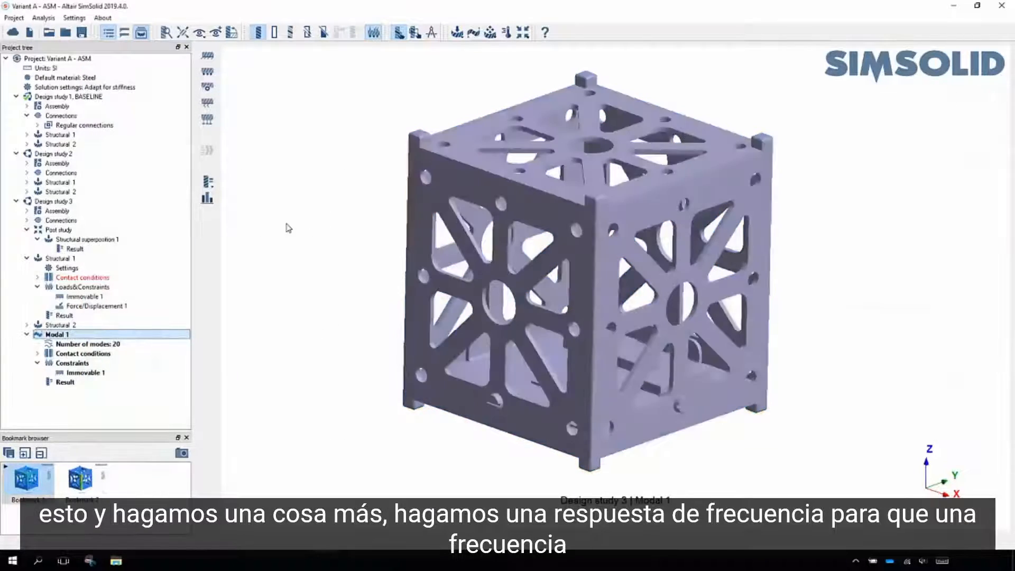
Create a frequency response analysis linked to Modal 1, using modal damping with a default damping ratio of 0.03
left_click(491, 33)
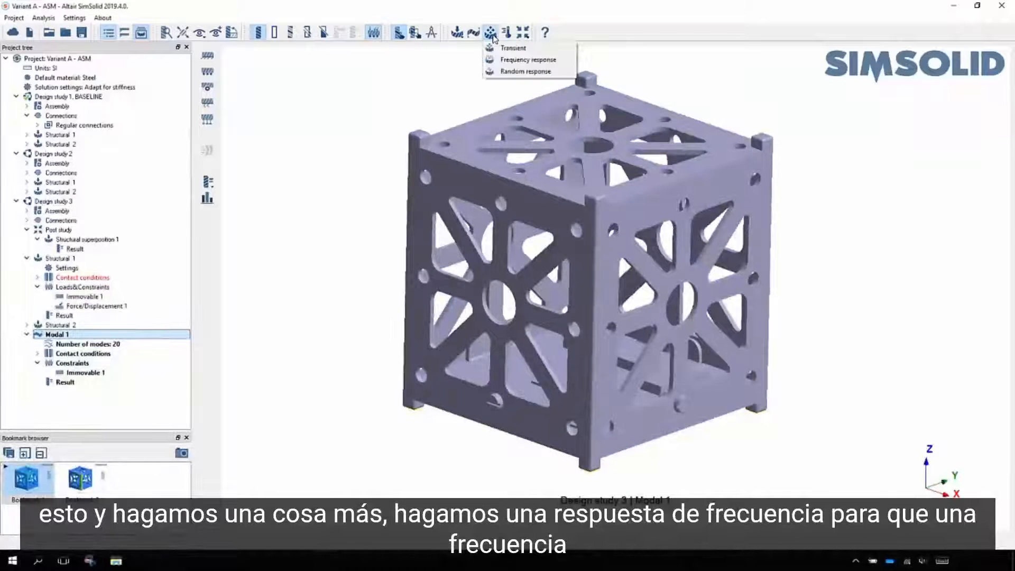
left_click(508, 60)
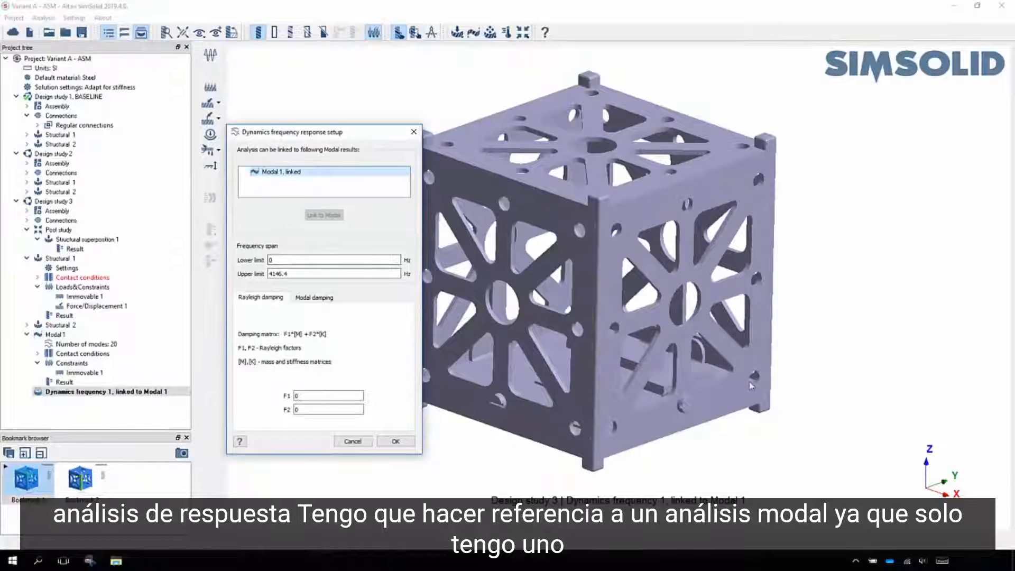
left_click_drag(752, 385, 806, 376)
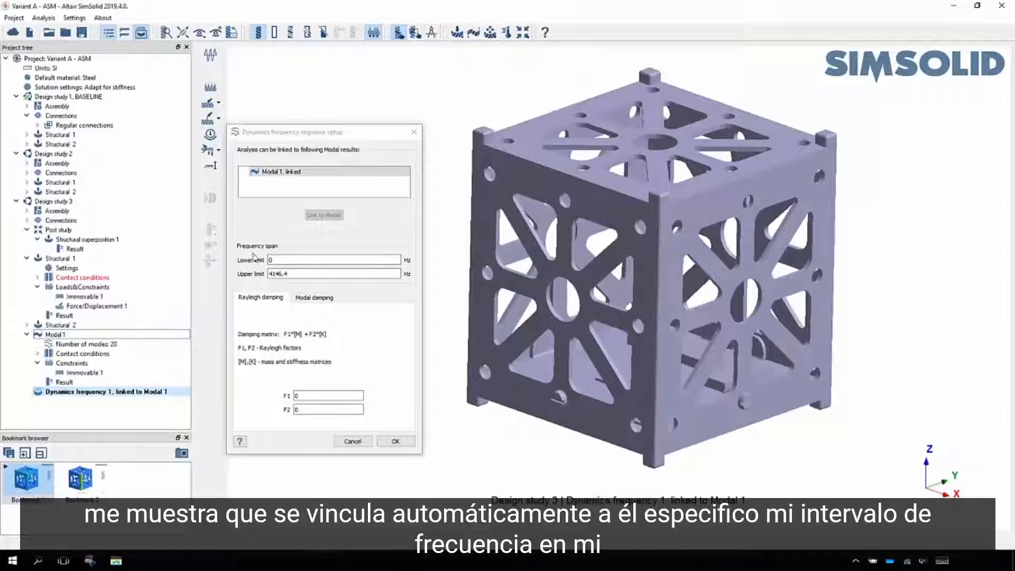
left_click(312, 298)
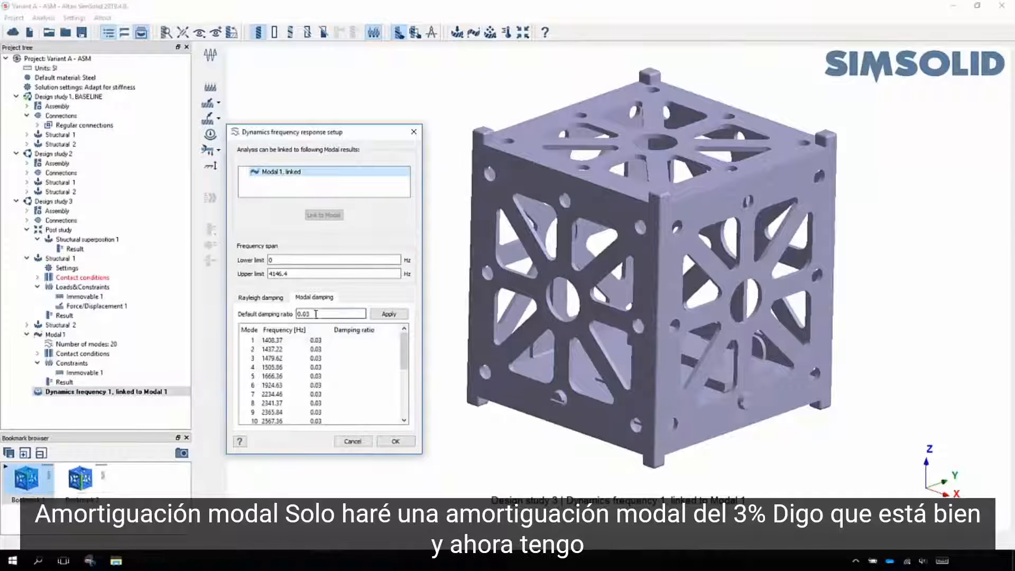
left_click(397, 443)
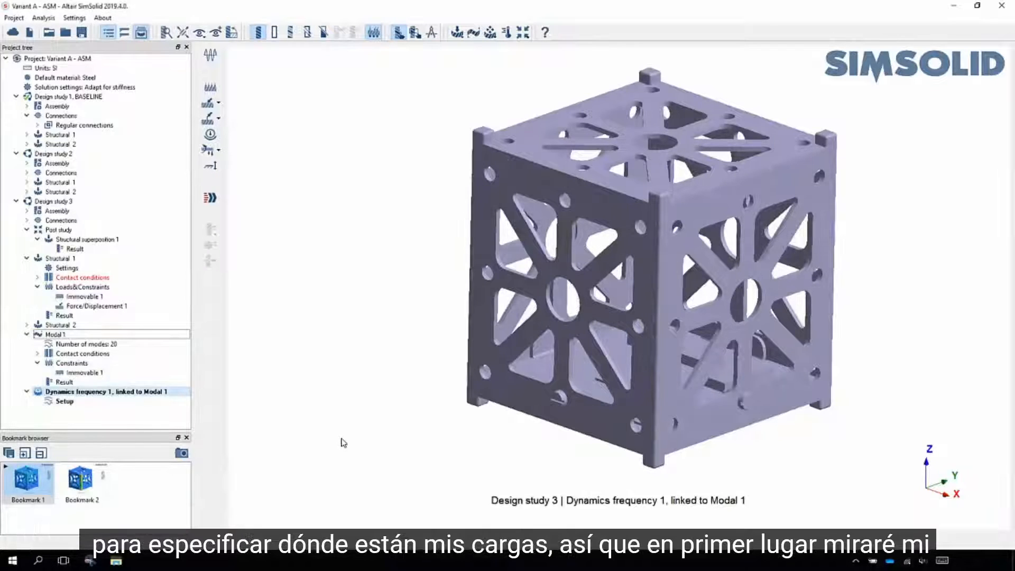
Start a new frequency function for Dynamics frequency 1 based on the standard functions
left_click(210, 56)
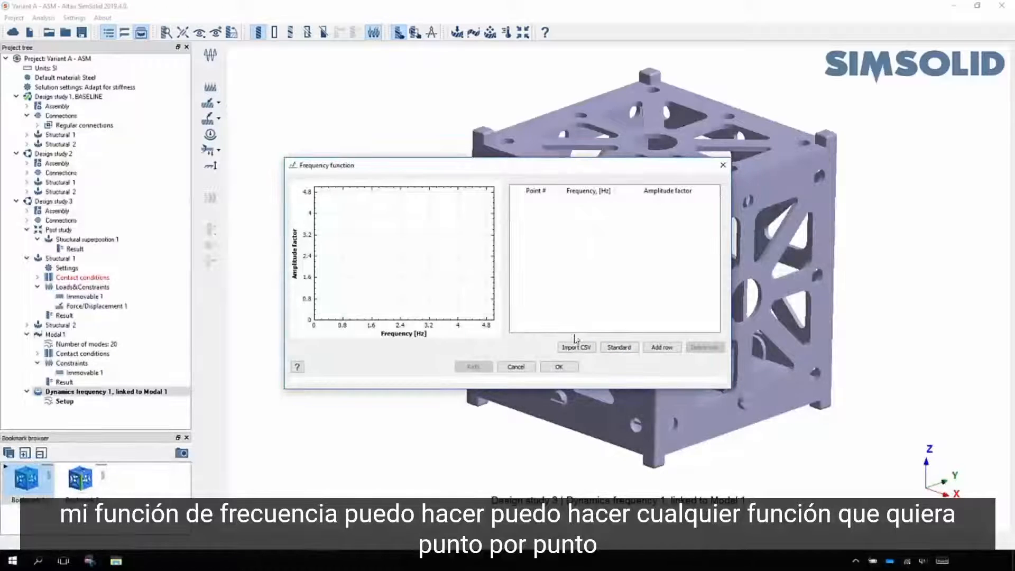
left_click(619, 347)
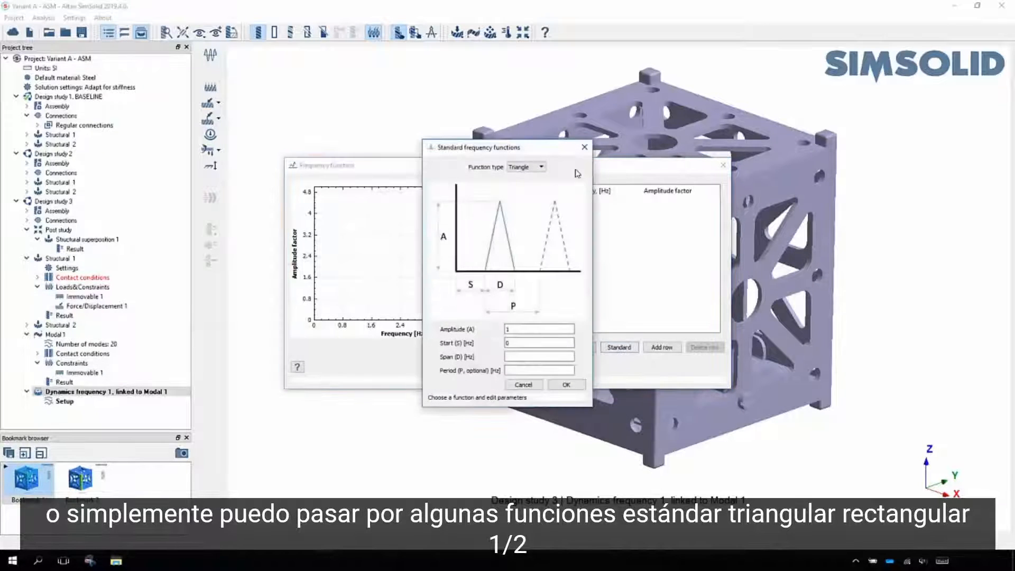
Preview the Rectangle, Half sine and Harmonics types of standard frequency function
left_click(514, 170)
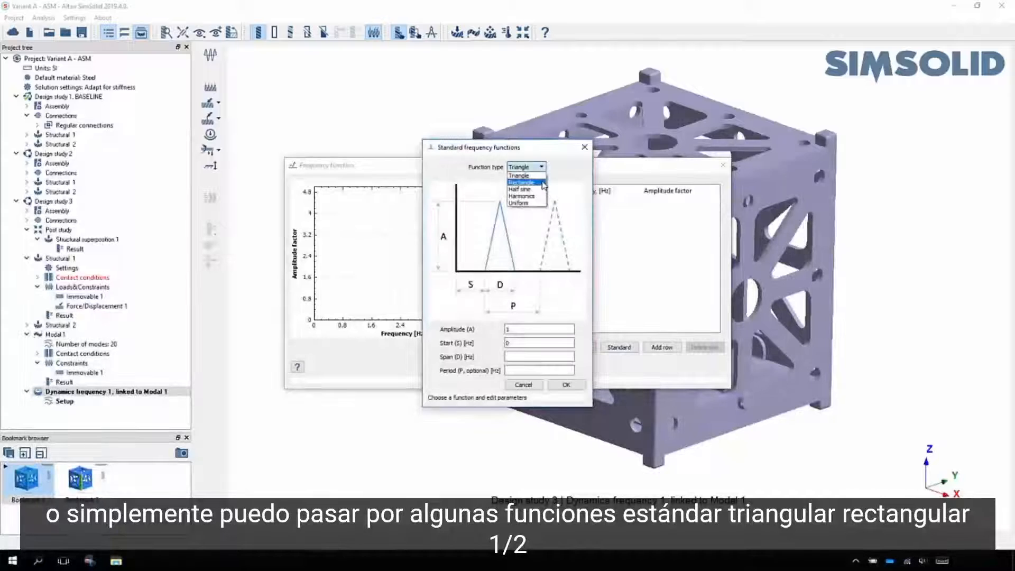
left_click(544, 181)
left_click(528, 167)
left_click(545, 186)
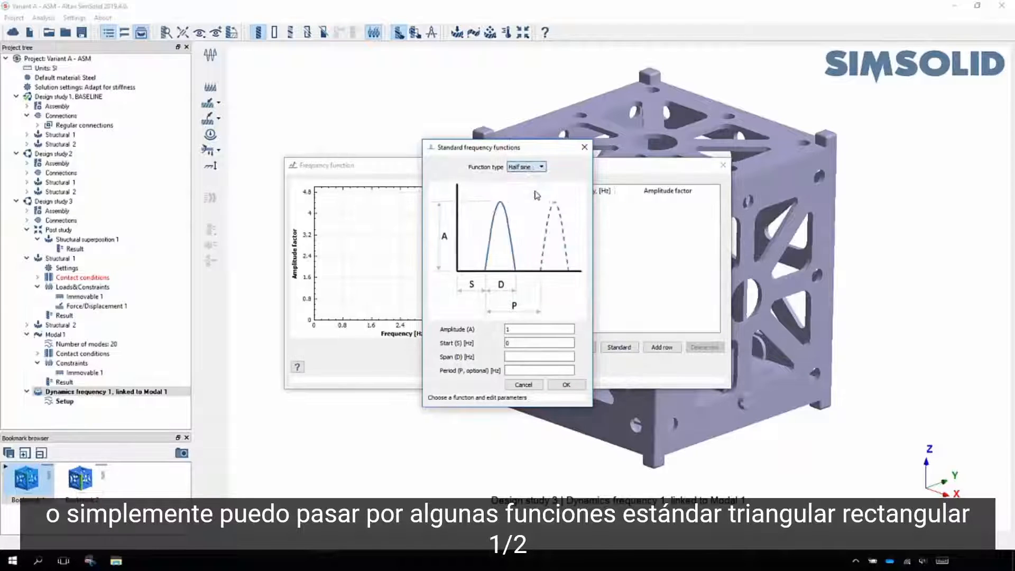
left_click(541, 167)
left_click(538, 191)
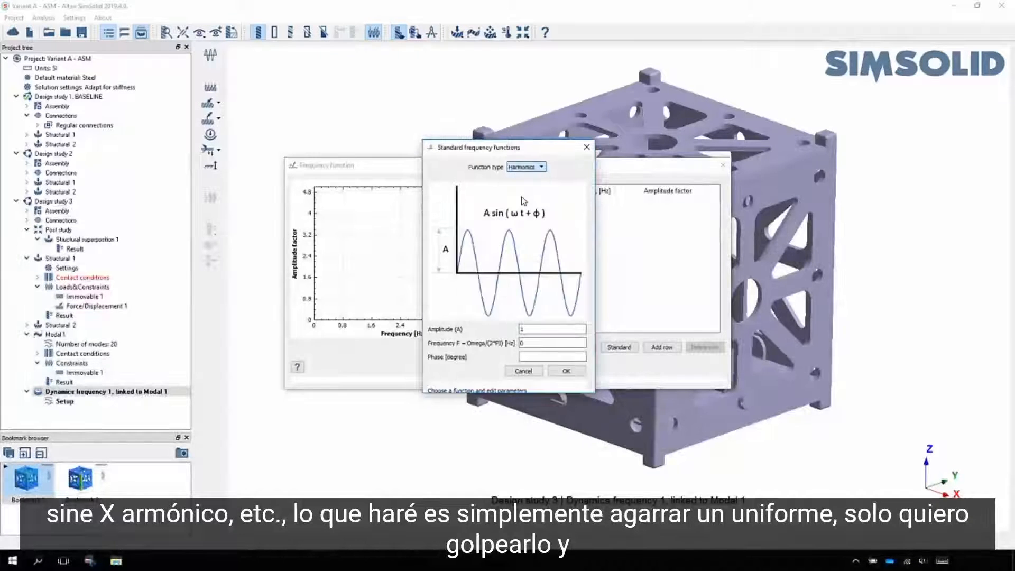
Choose the Uniform function type and add the resulting frequency function to the analysis
left_click(546, 167)
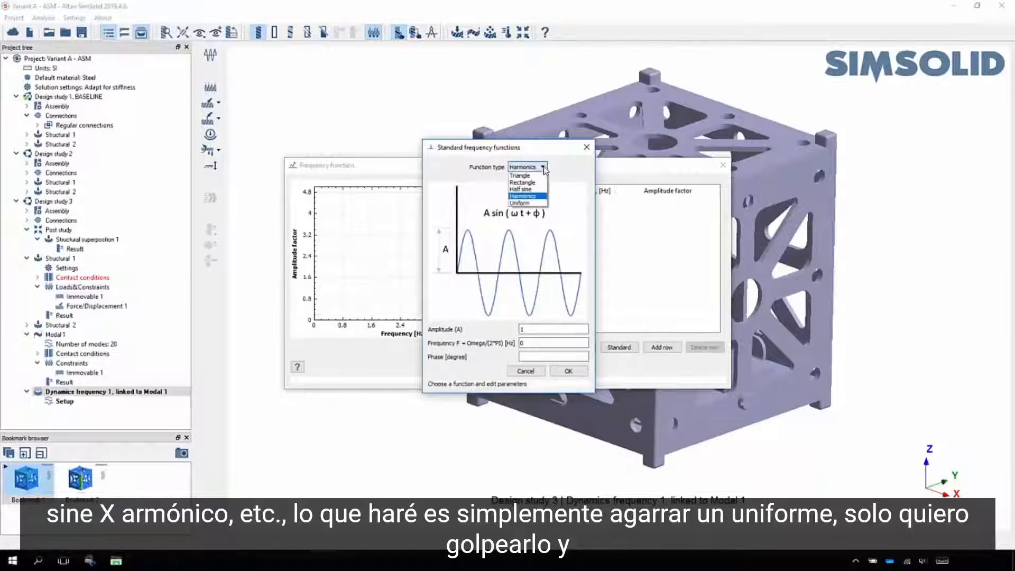
left_click(528, 202)
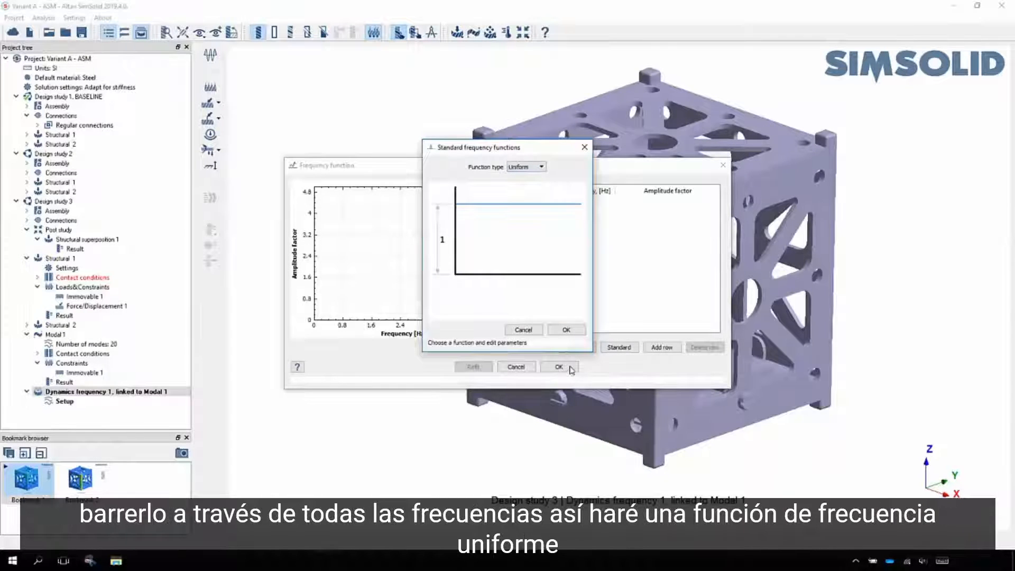
left_click(567, 331)
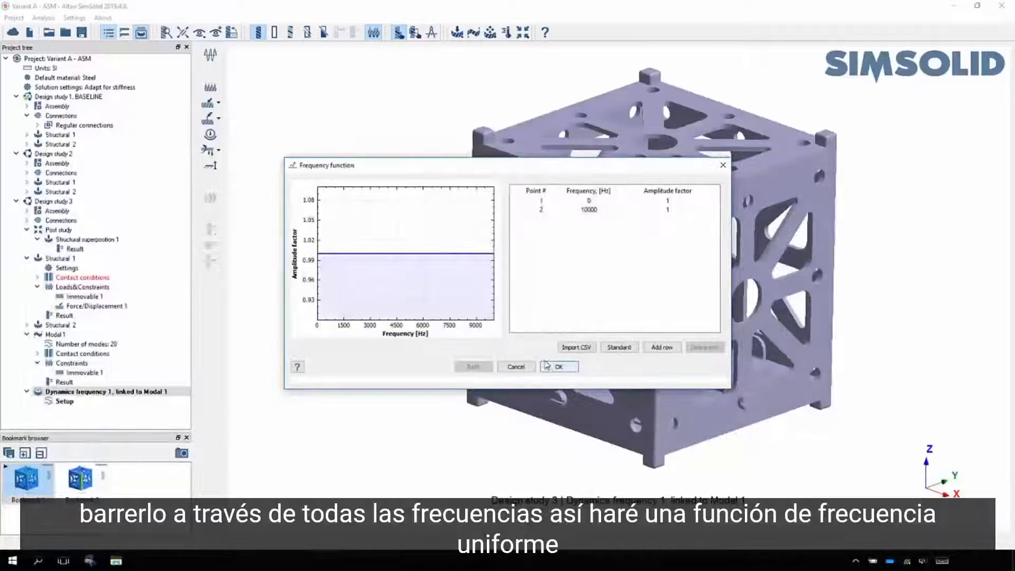
left_click(559, 368)
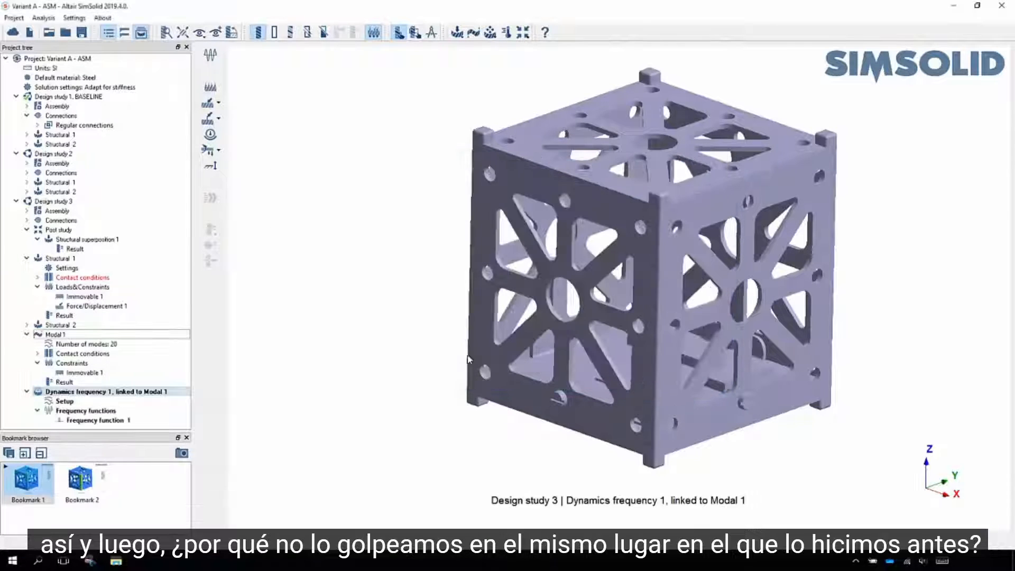
Apply a force of -1 N along Z to the top face of the front corner rail plug, using Frequency function 1
left_click(218, 103)
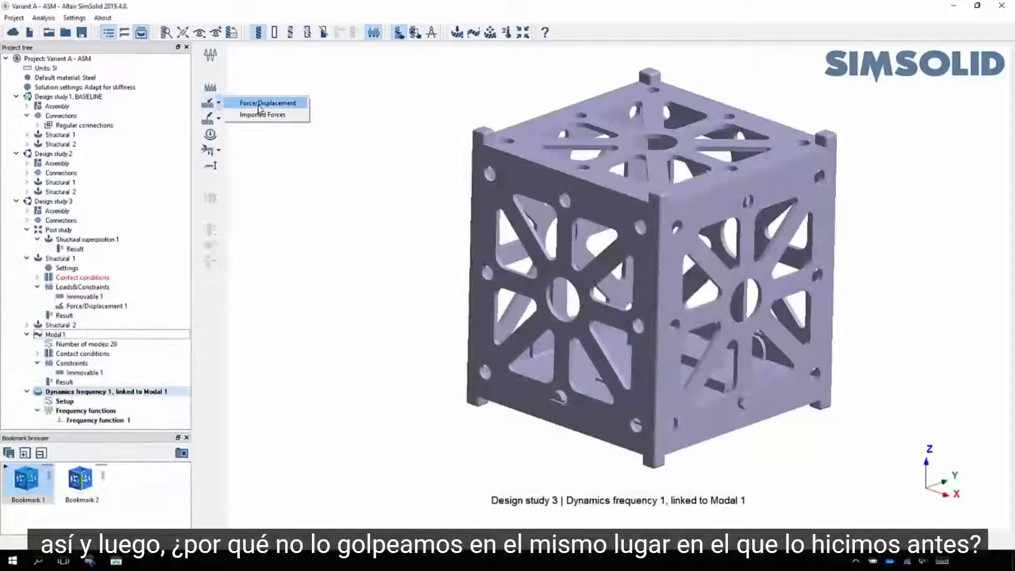
left_click(258, 103)
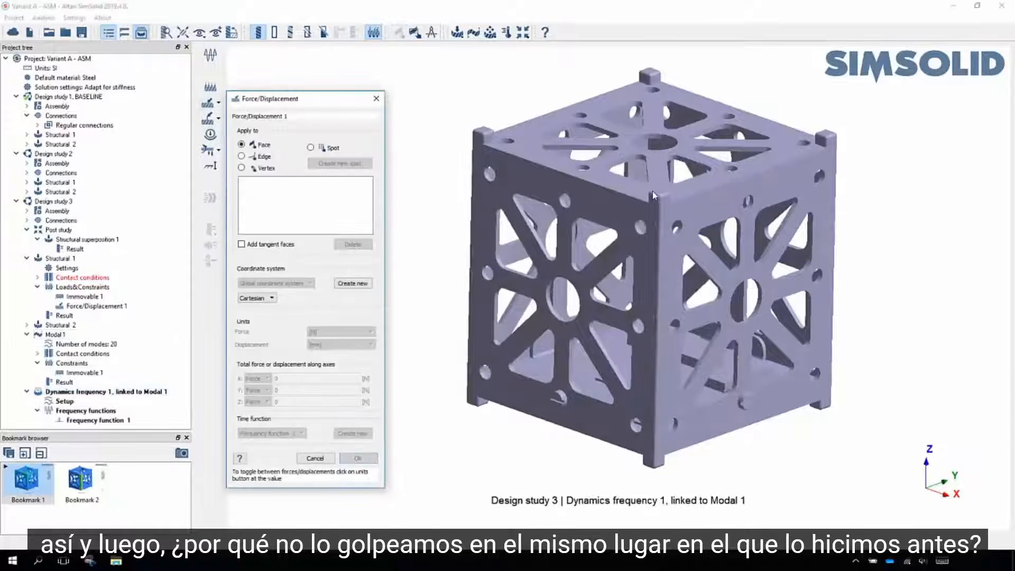
left_click(658, 194)
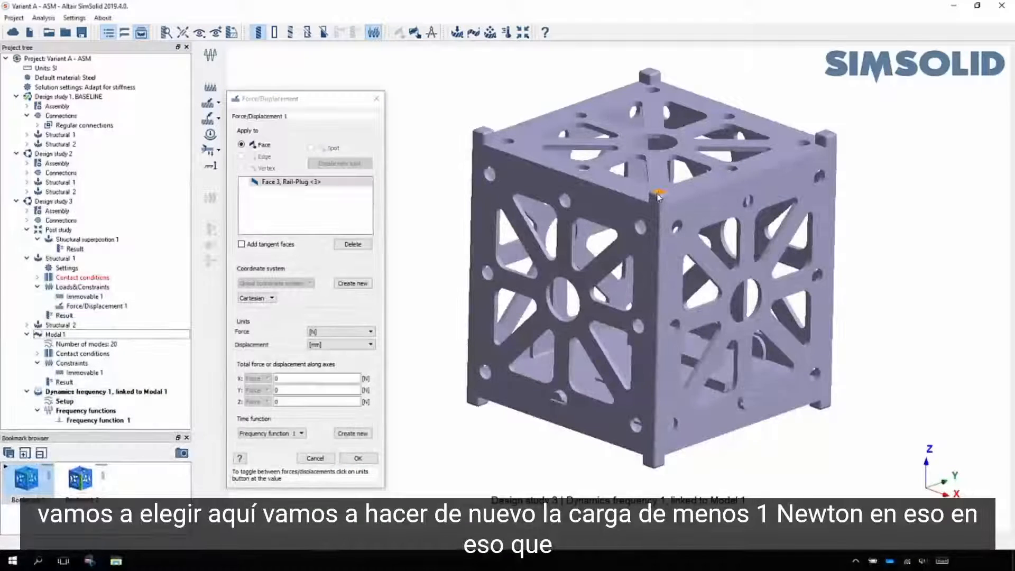
left_click_drag(311, 403, 263, 410)
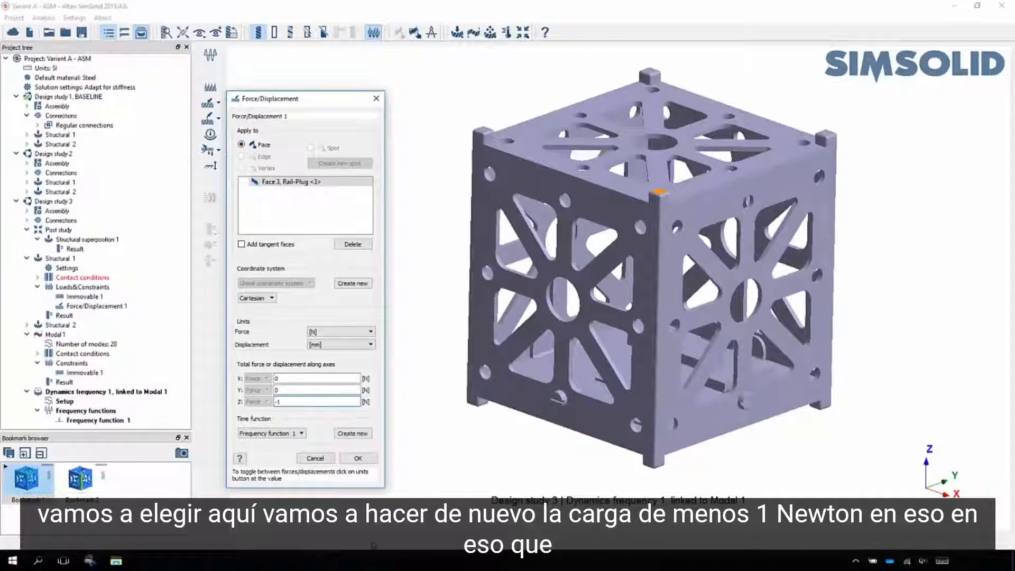
left_click(358, 459)
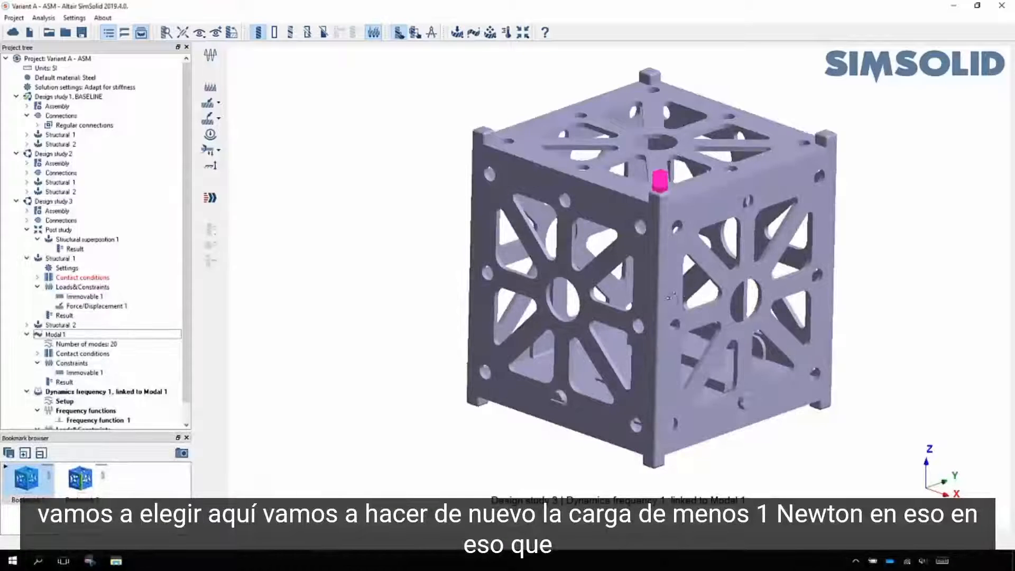
mouse_move(702, 285)
left_mouse_down()
mouse_move(649, 296)
mouse_move(663, 301)
left_mouse_up()
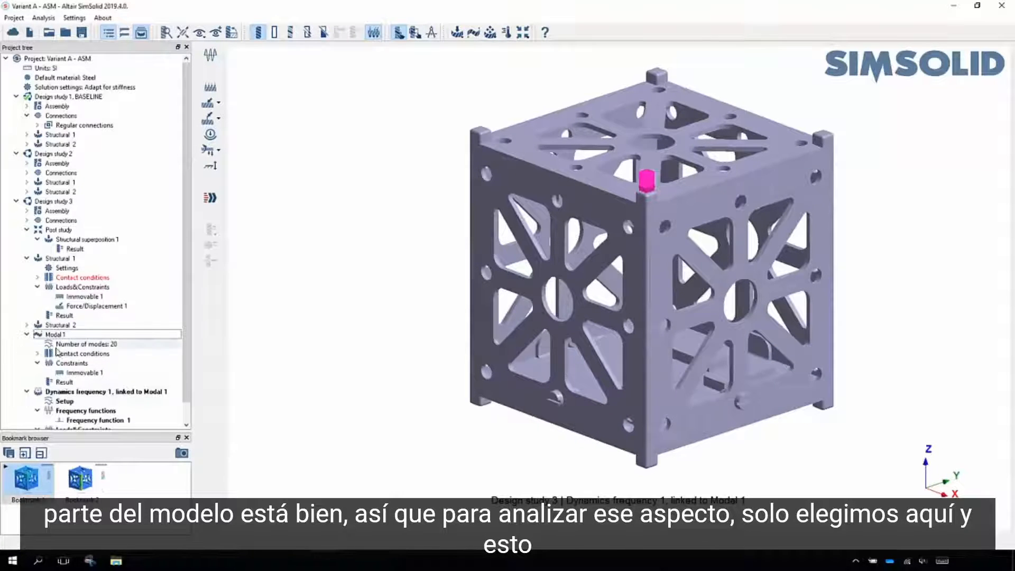
Collapse the Modal 1 and Structural 1 branches of Design study 3 and solve Dynamics frequency 1
left_click(27, 334)
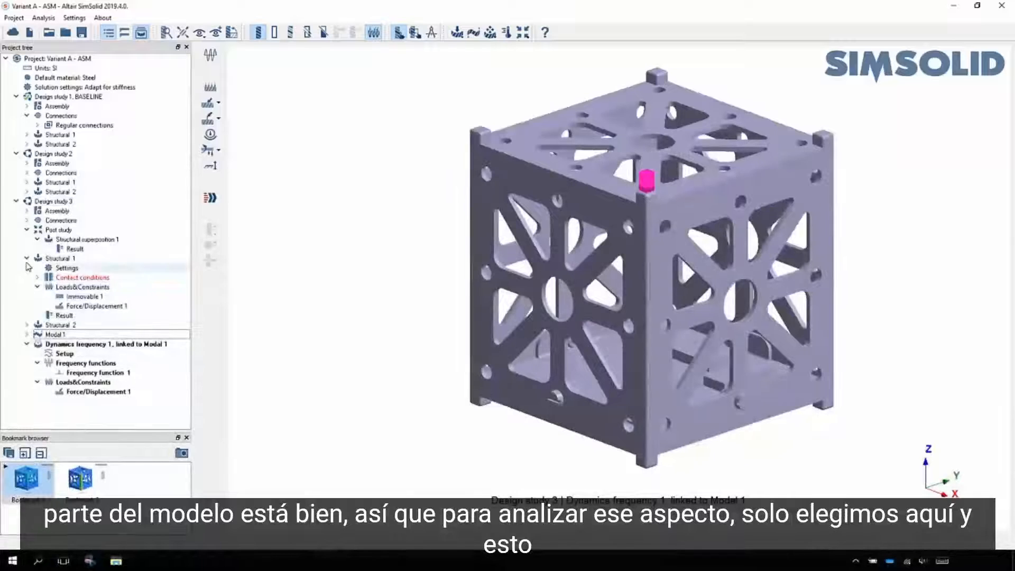
left_click(27, 259)
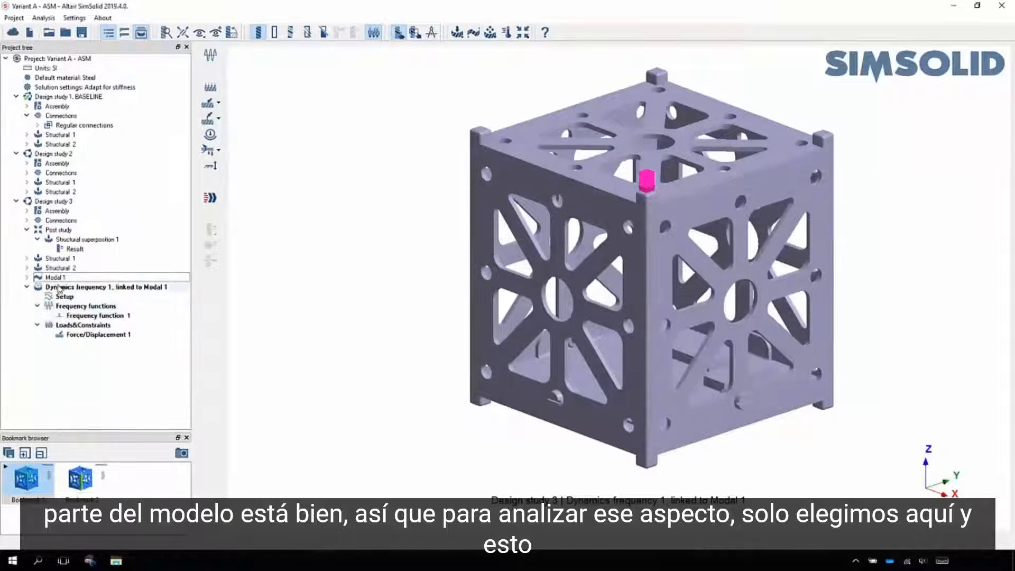
left_click(141, 286)
left_click(210, 197)
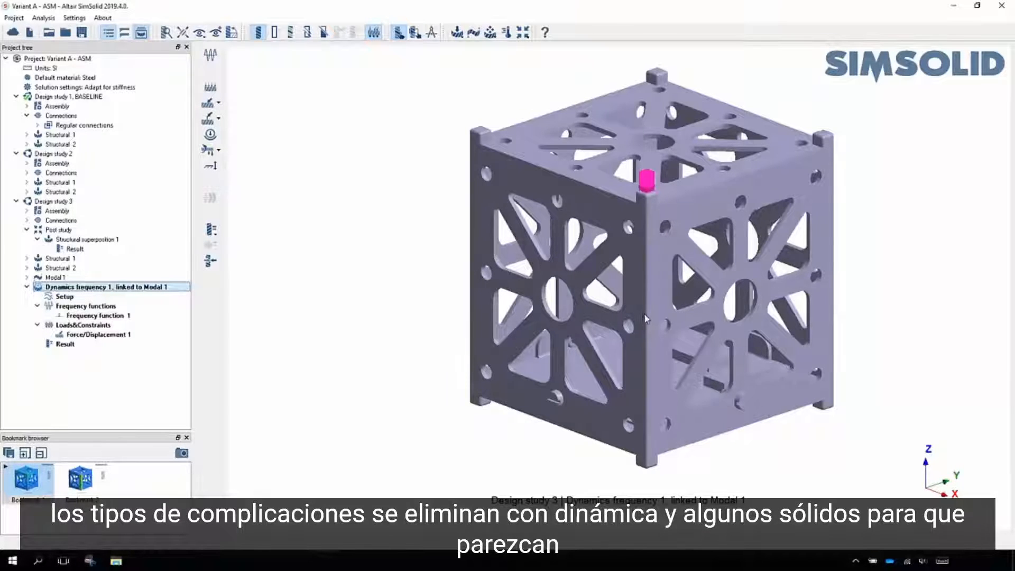
Display the Displacement Z results of Dynamics frequency 1 on the CubeSat model
left_click(71, 344)
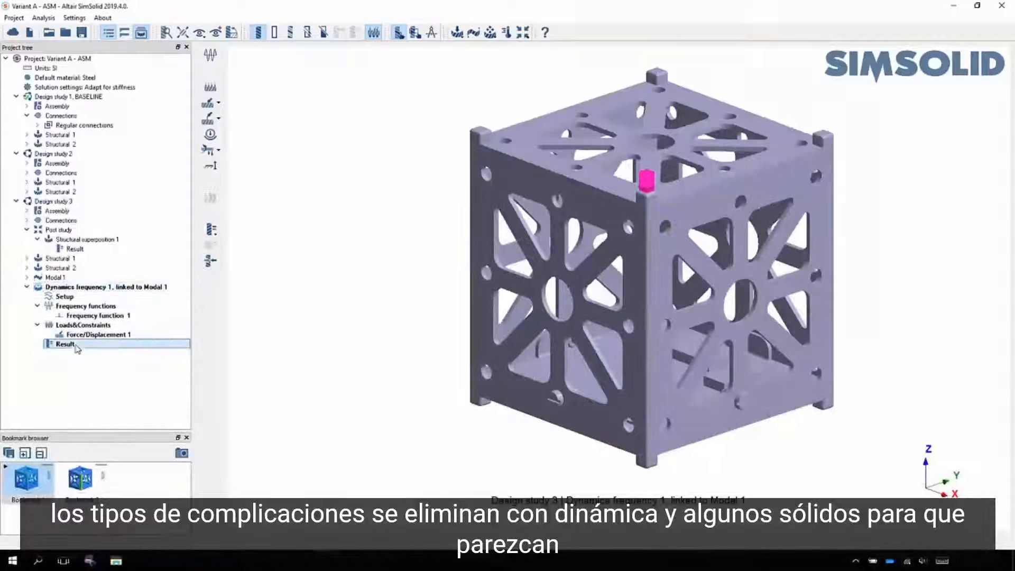
left_click(211, 229)
mouse_move(303, 263)
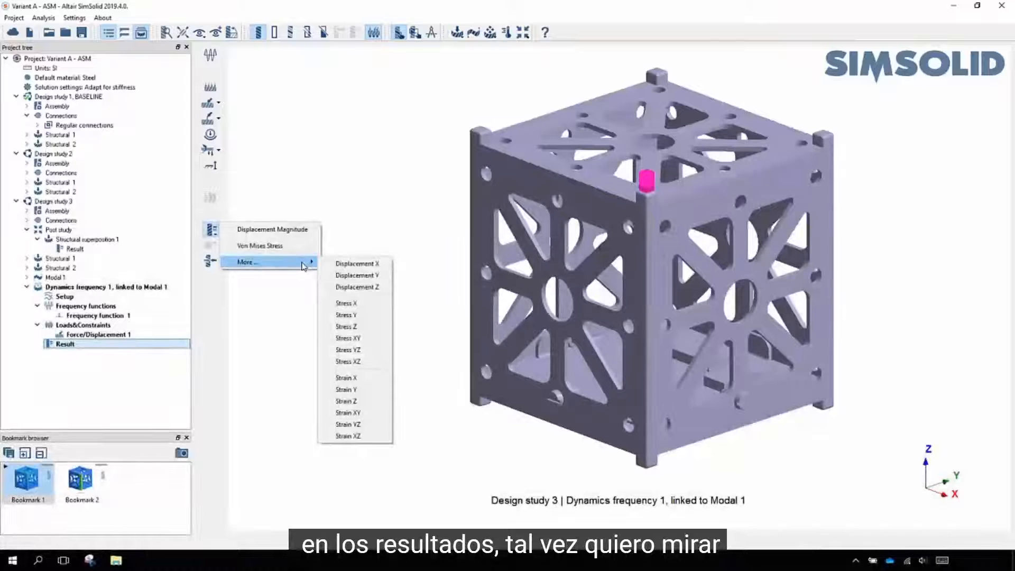
left_click(356, 286)
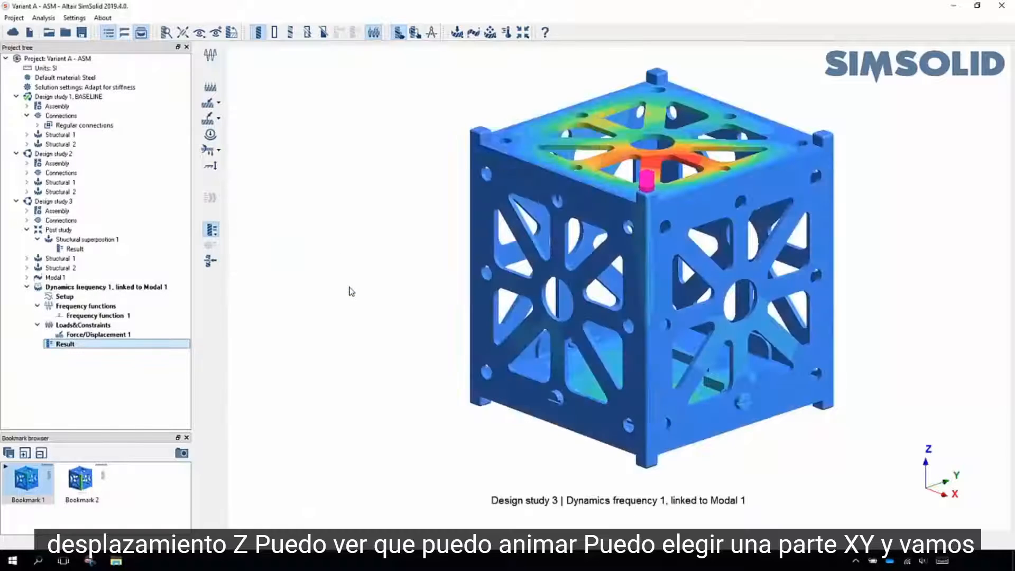
left_click(767, 340)
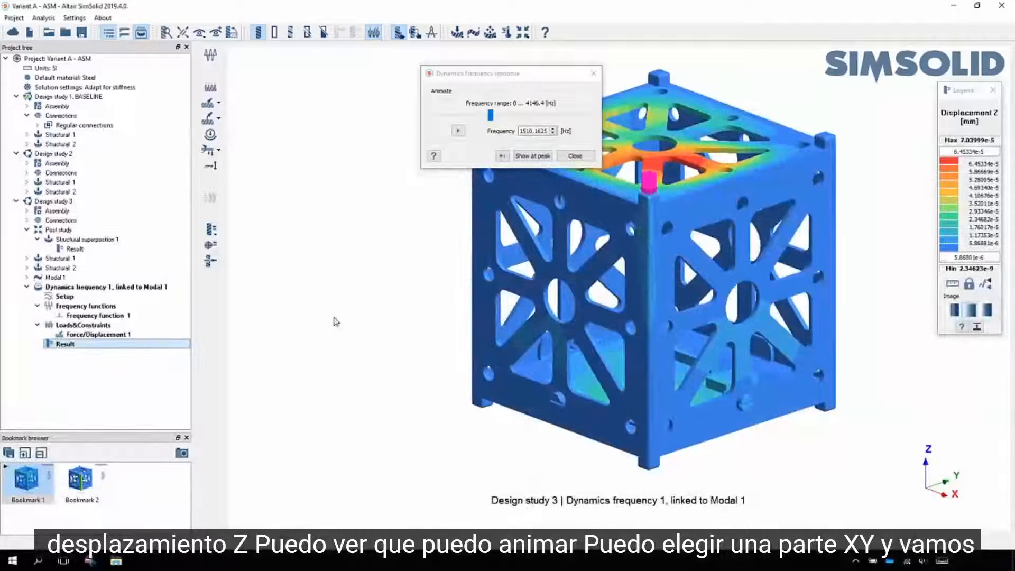
Plot the frequency response at a point on the front corner just below the loaded rail plug, and widen the plot window
left_click(210, 246)
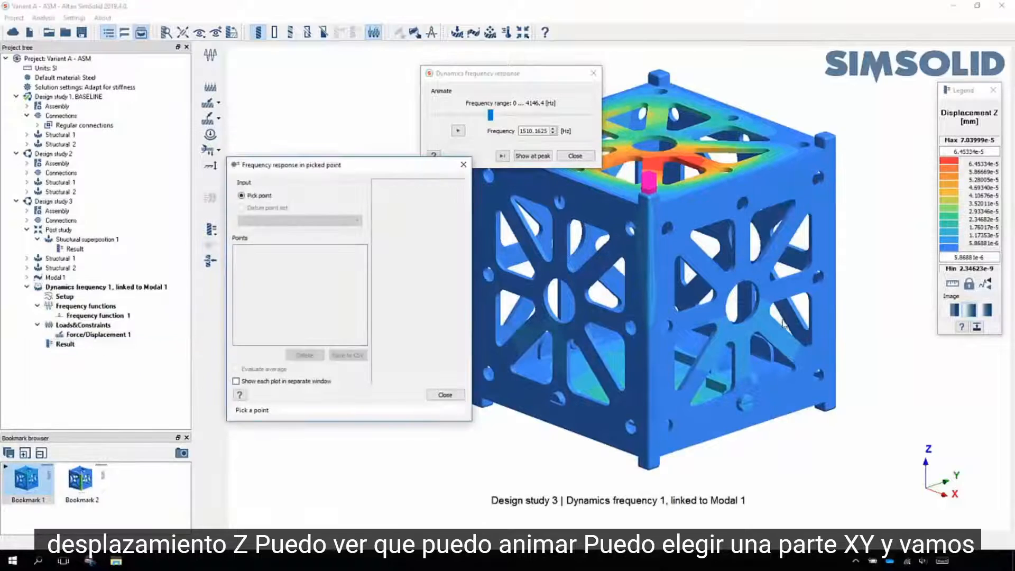
left_click_drag(784, 324, 790, 332)
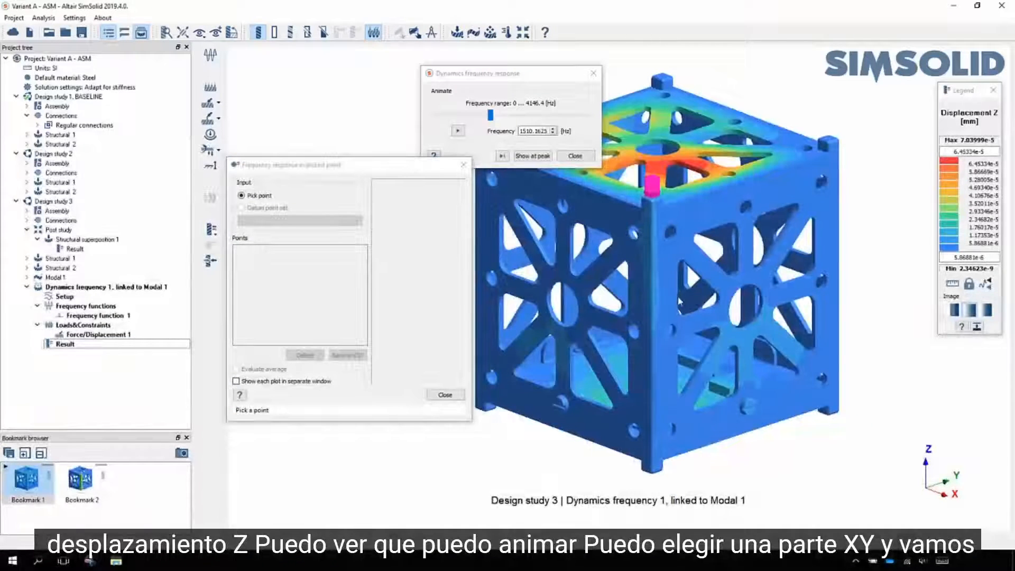
left_click_drag(679, 297, 667, 282)
left_click(659, 224)
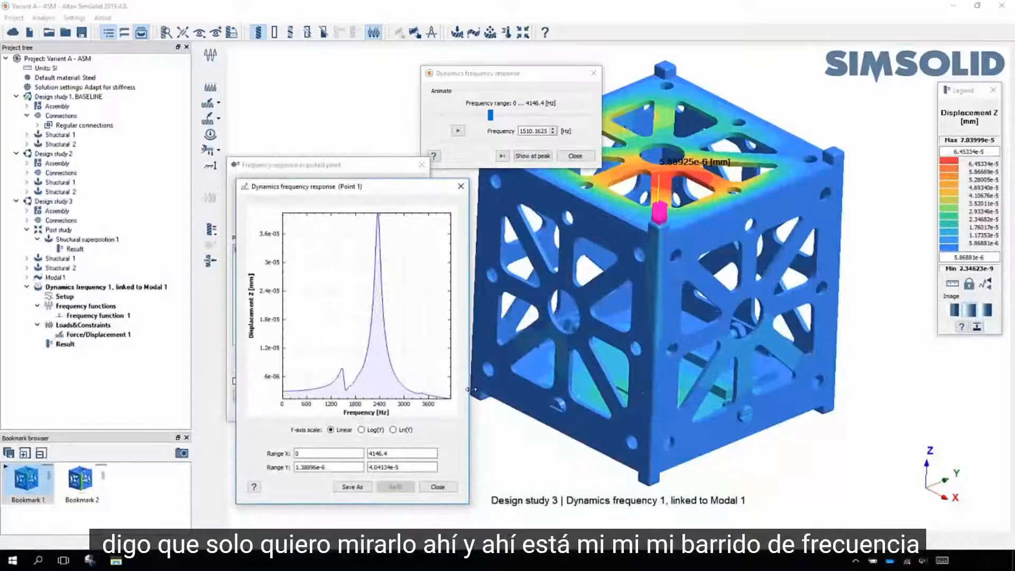
left_click_drag(469, 394, 722, 392)
left_click_drag(437, 189, 456, 211)
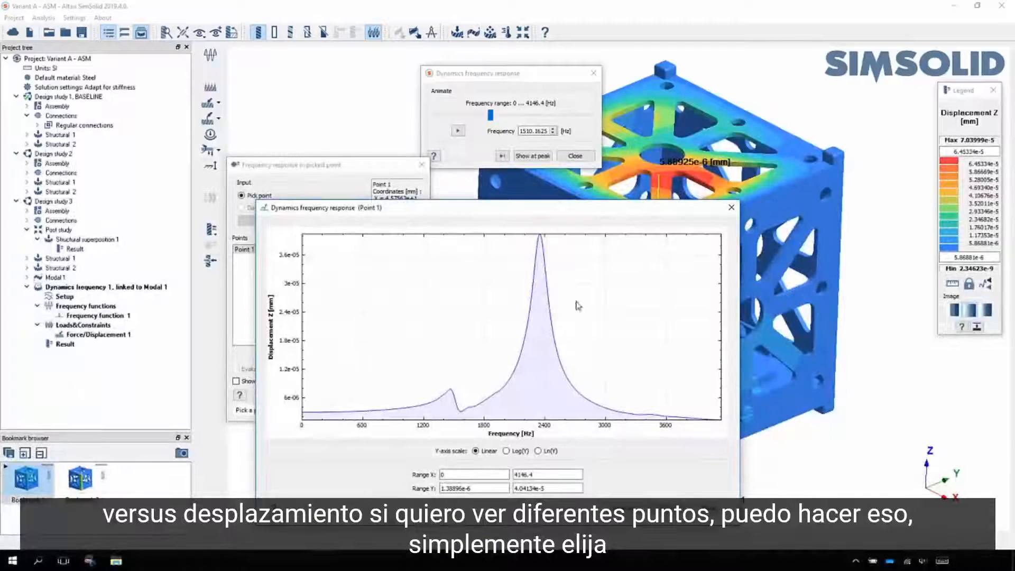
Plot the frequency response at a second point on the top panel, preview the Log(Y) scale, and return to the Linear scale
left_click(666, 180)
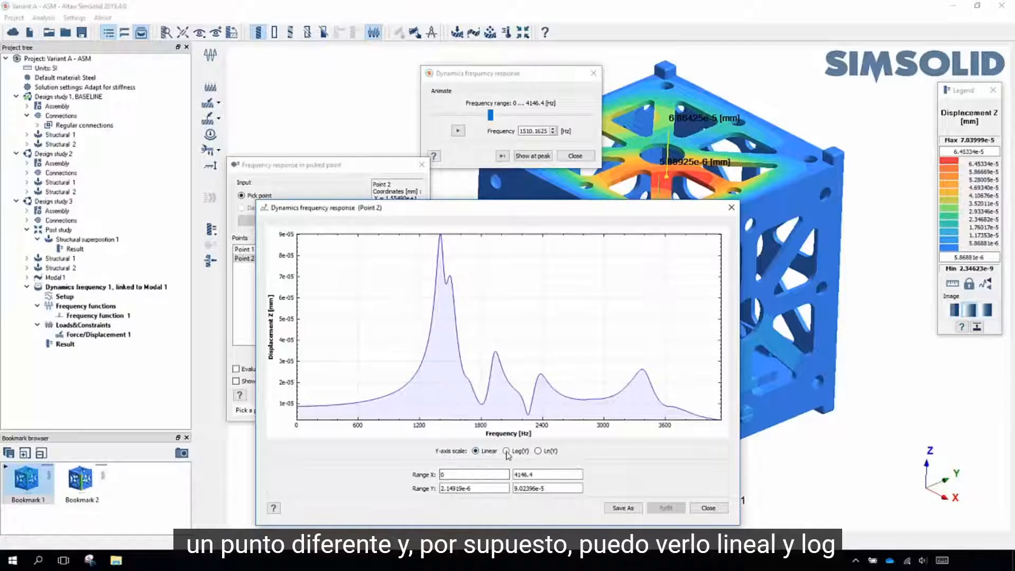
left_click(525, 452)
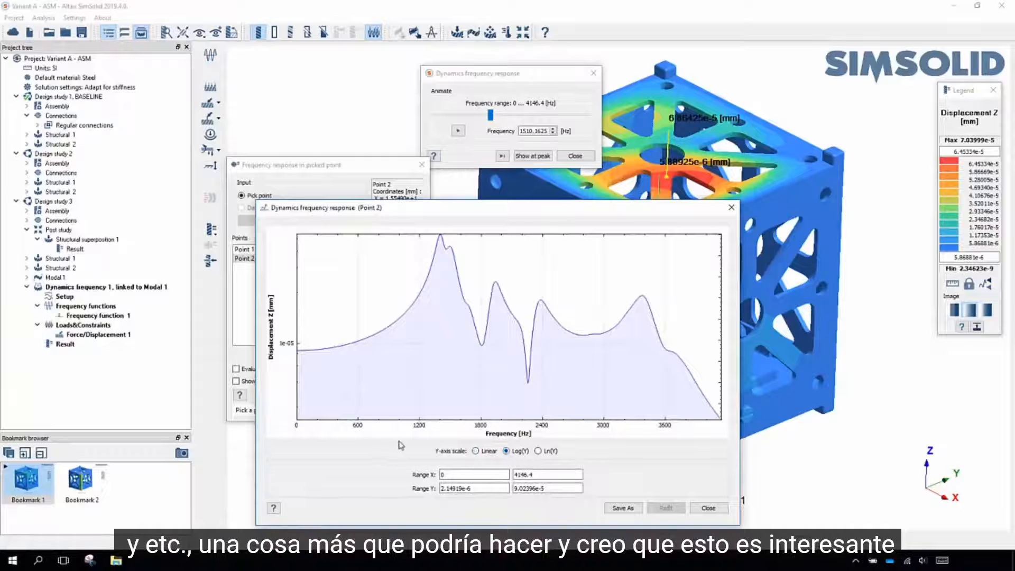
left_click(476, 451)
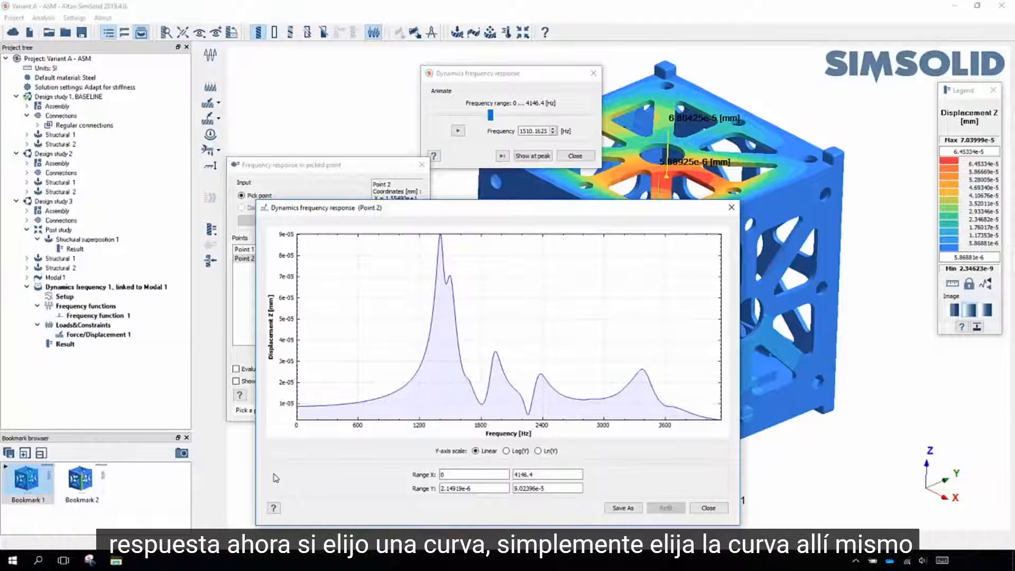
Pick the Point 2 response curve at about 1576 Hz and sort the mode contributions by percentage in descending order
left_click(459, 346)
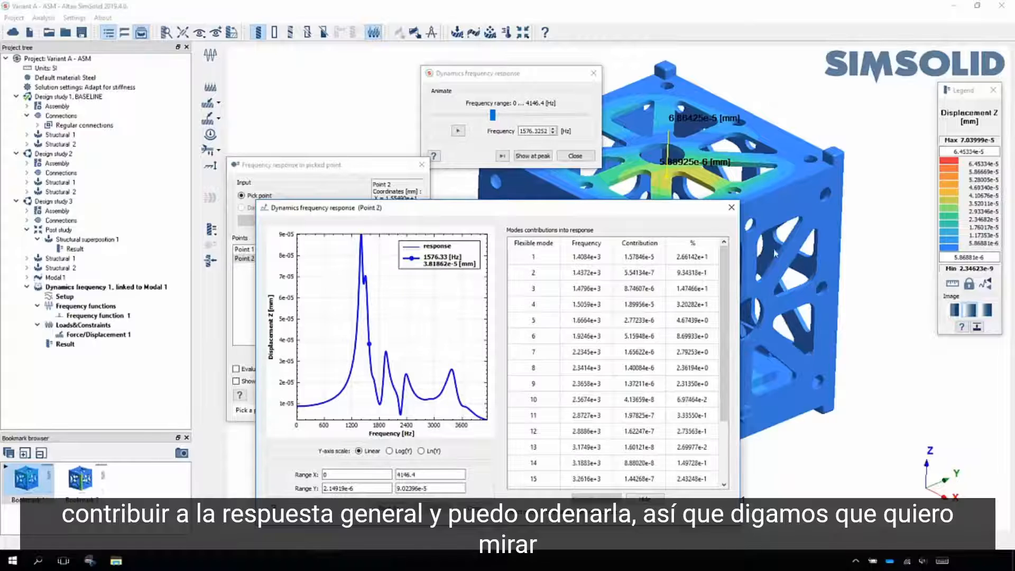
left_click(703, 246)
left_click(703, 245)
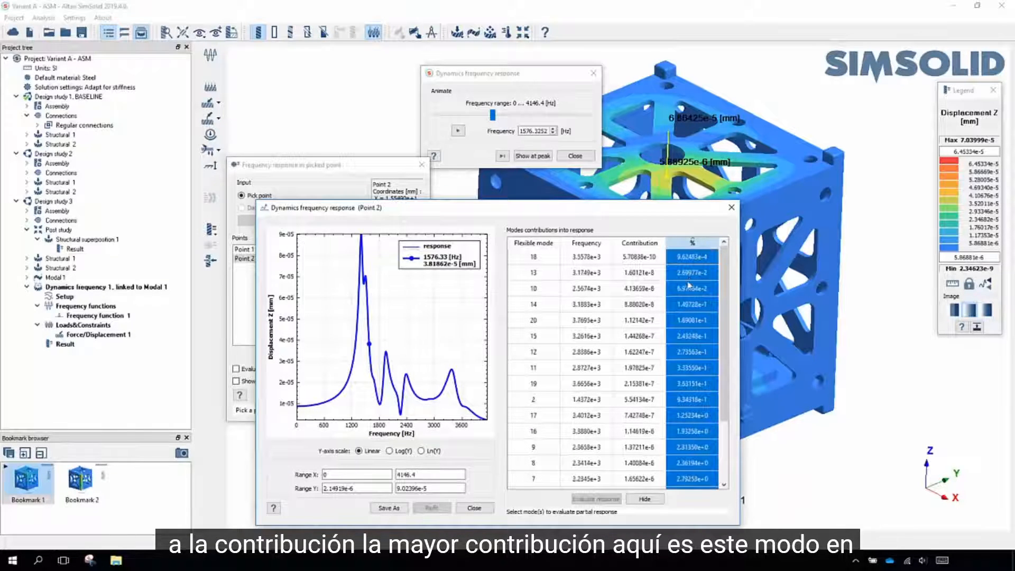
left_click(693, 242)
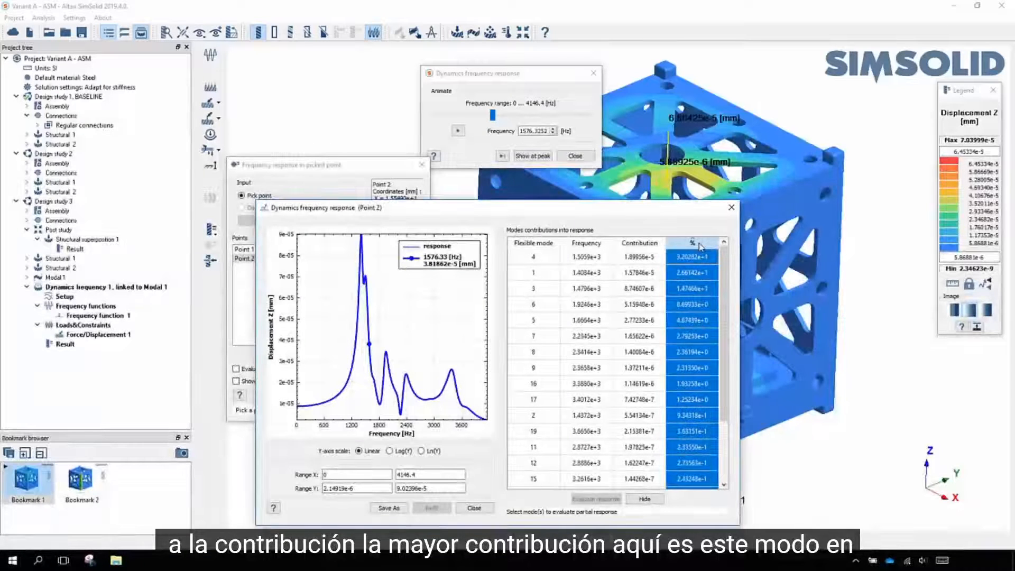
Evaluate the partial response at Point 2 using all flexible modes except the three largest contributors (4, 1 and 3)
left_click(546, 258)
left_click(539, 272)
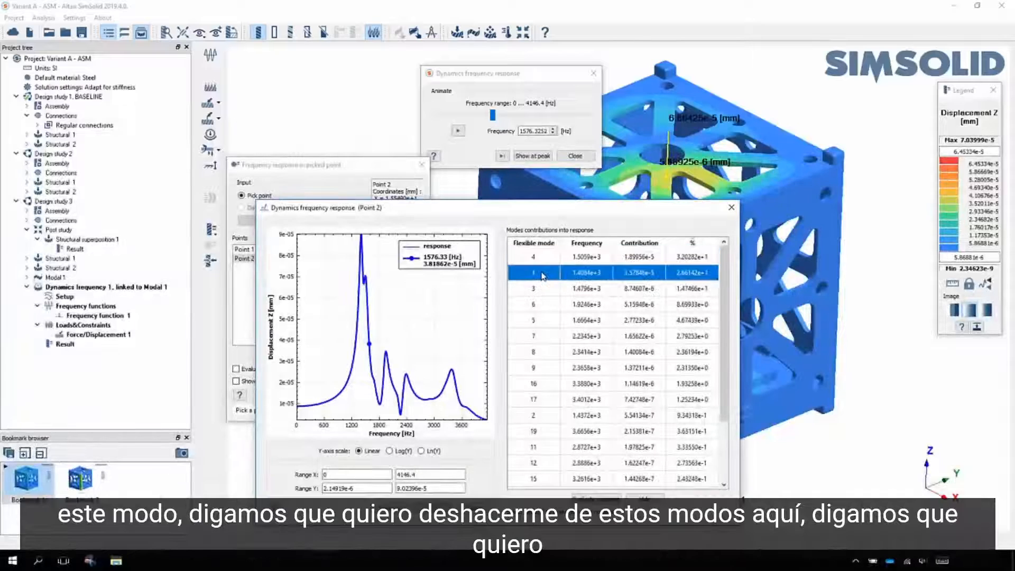
left_click(527, 305)
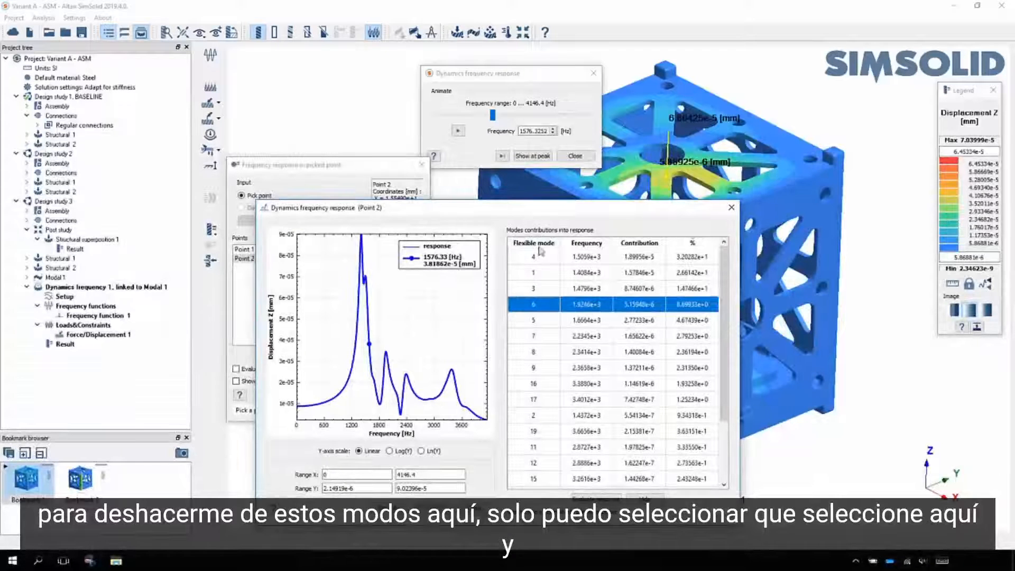
scroll(712, 431, "down", 2)
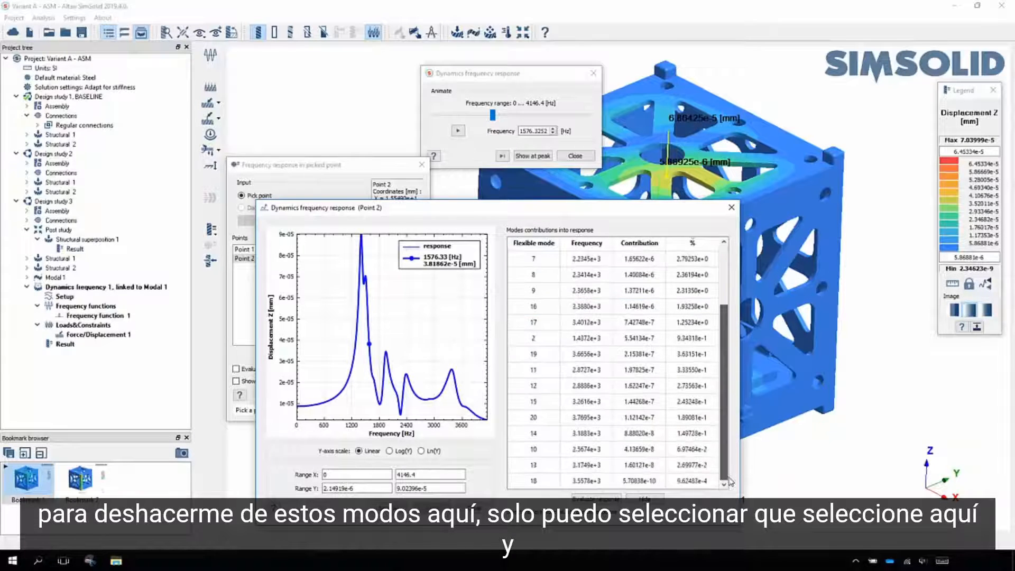
left_click(543, 481, "shift")
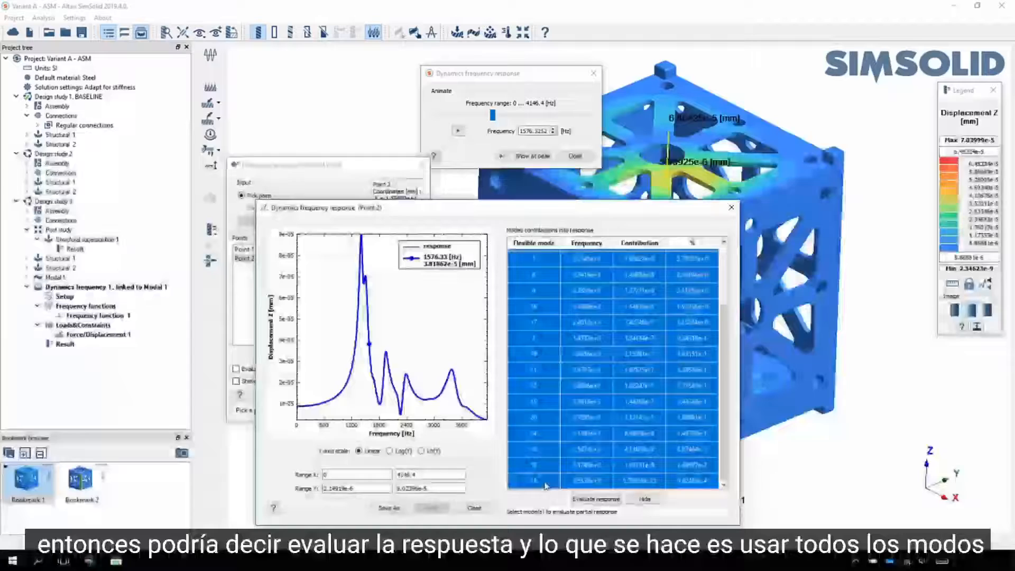
left_click(598, 500)
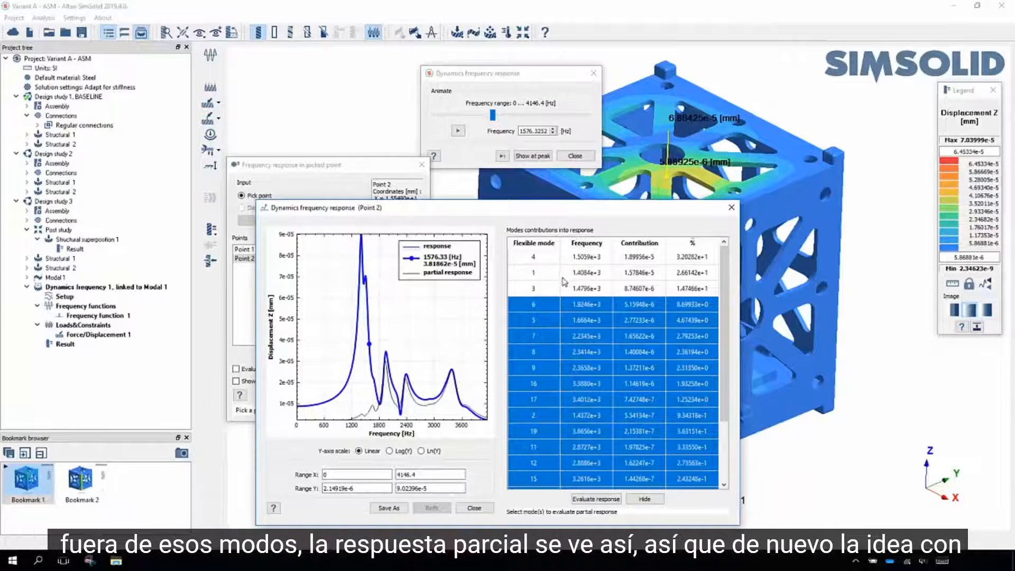
left_click(377, 407)
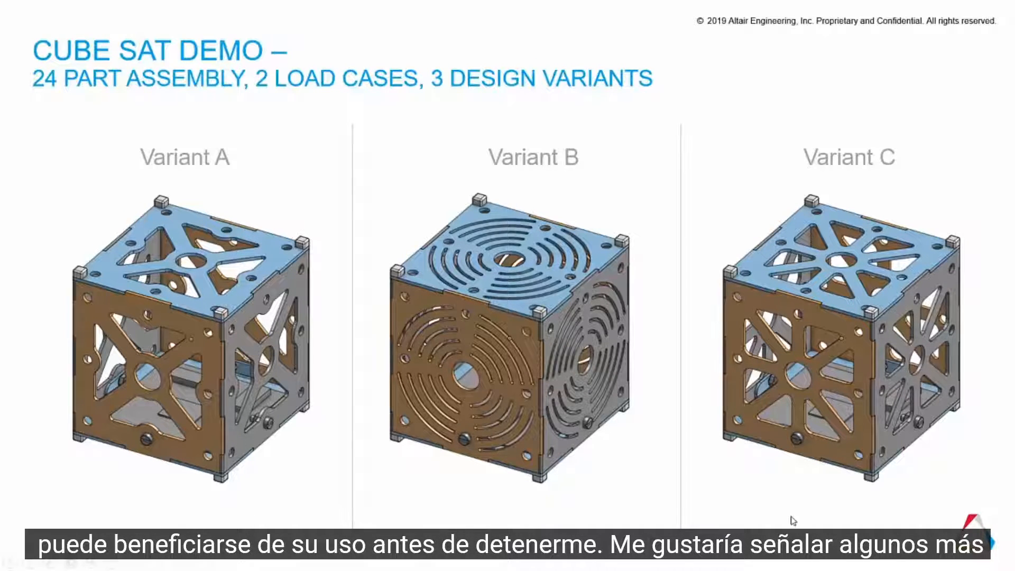
key("Right")
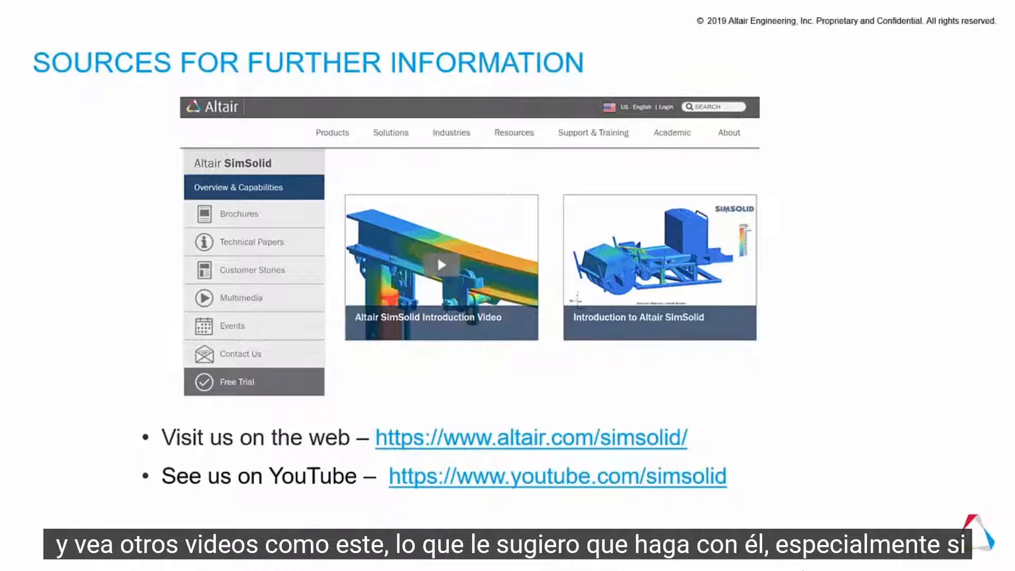
left_click(701, 494)
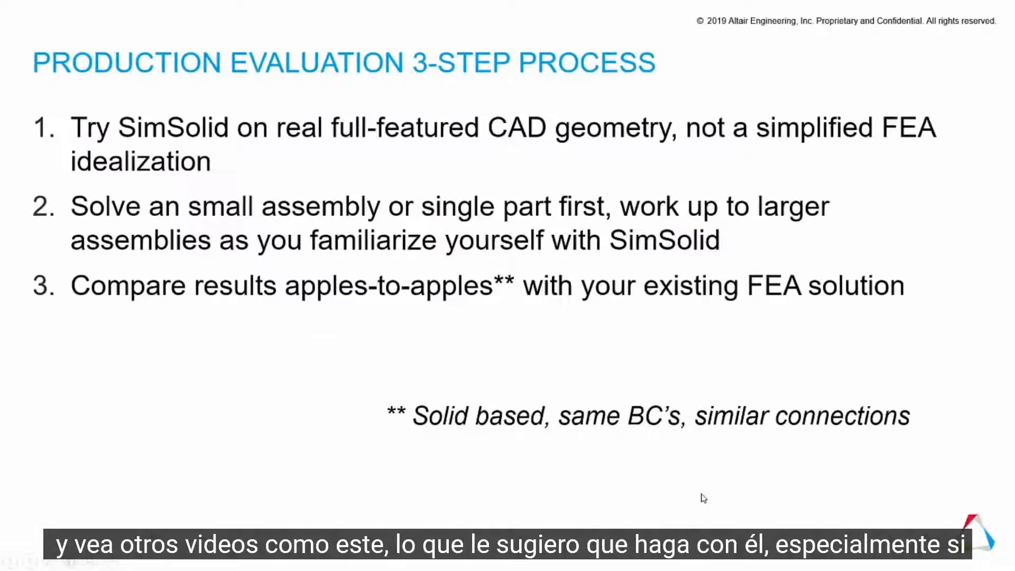